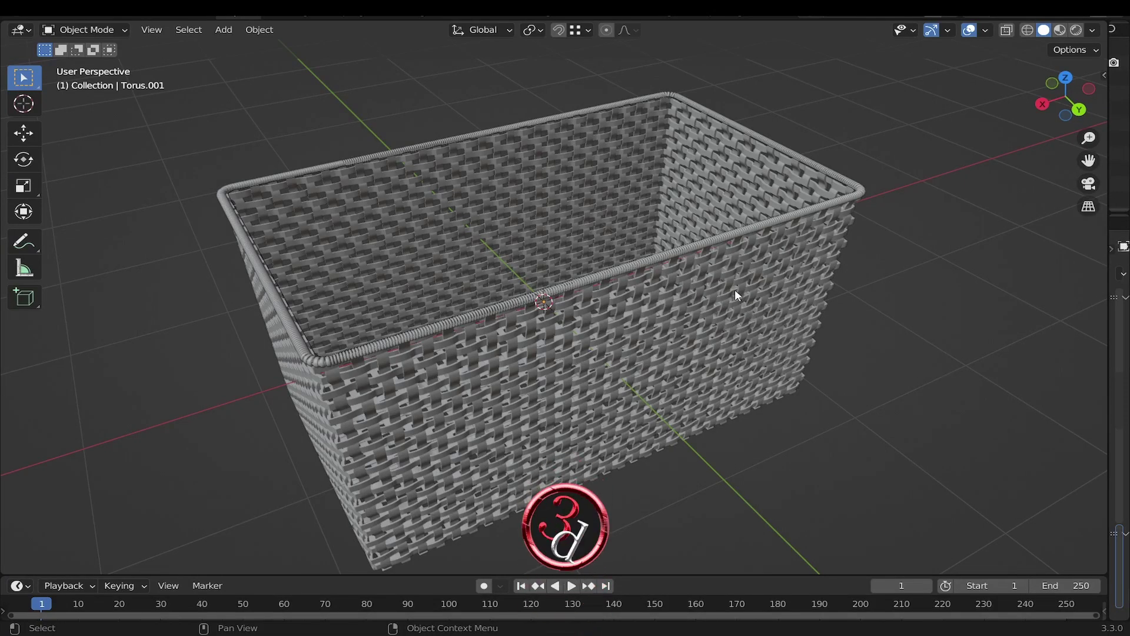
{"action": "mouse_move", "coordinate": [729, 289]}
{"action": "middle_mouse_down"}
{"action": "mouse_move", "coordinate": [696, 285]}
{"action": "mouse_move", "coordinate": [792, 297]}
{"action": "mouse_move", "coordinate": [726, 282]}
{"action": "middle_mouse_up"}
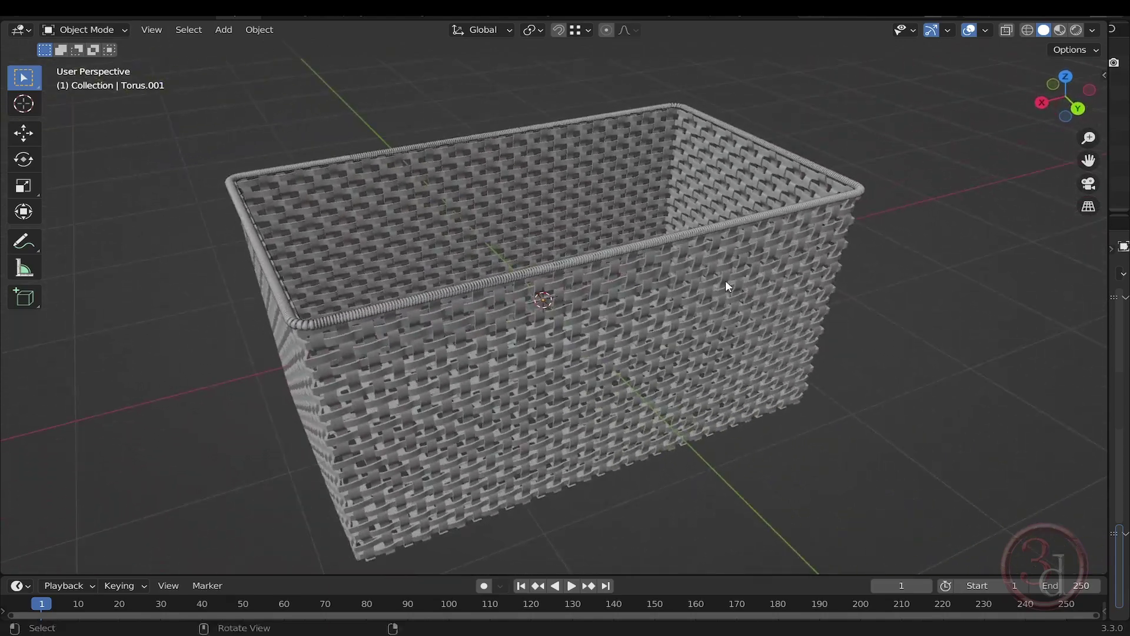
{"action": "scroll", "coordinate": [719, 278], "scroll_direction": "up", "scroll_amount": 2}
{"action": "middle_click_drag", "start_coordinate": [746, 208], "coordinate": [654, 222]}
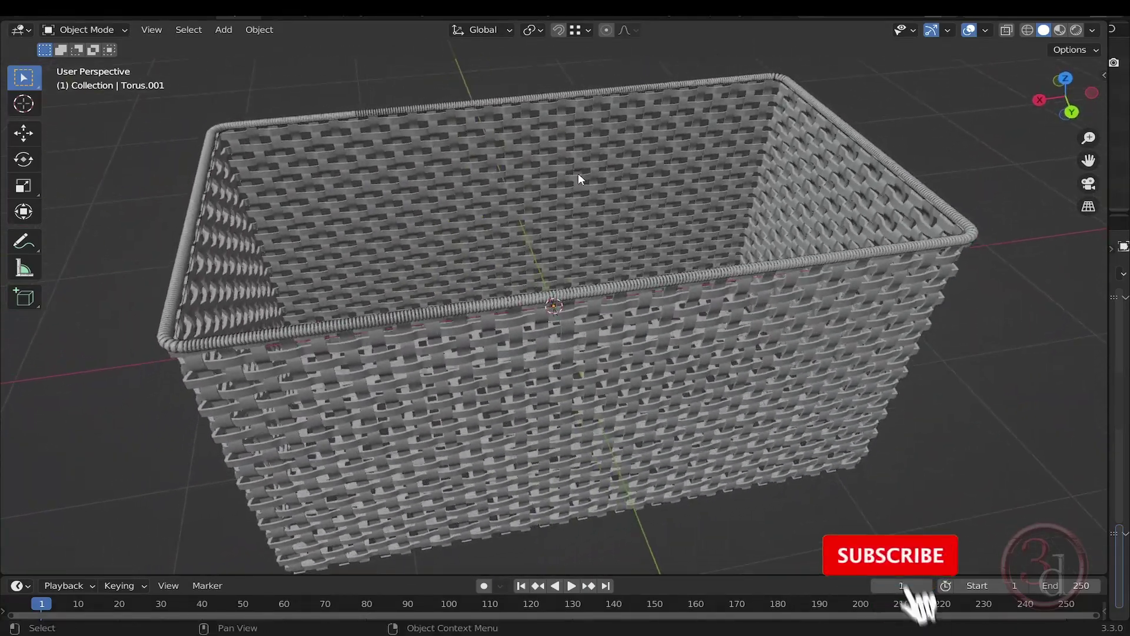
Search the add-ons in Preferences for "tissue" to check that Mesh: Tissue is enabled, and close the preferences
{"action": "left_click", "coordinate": [66, 8]}
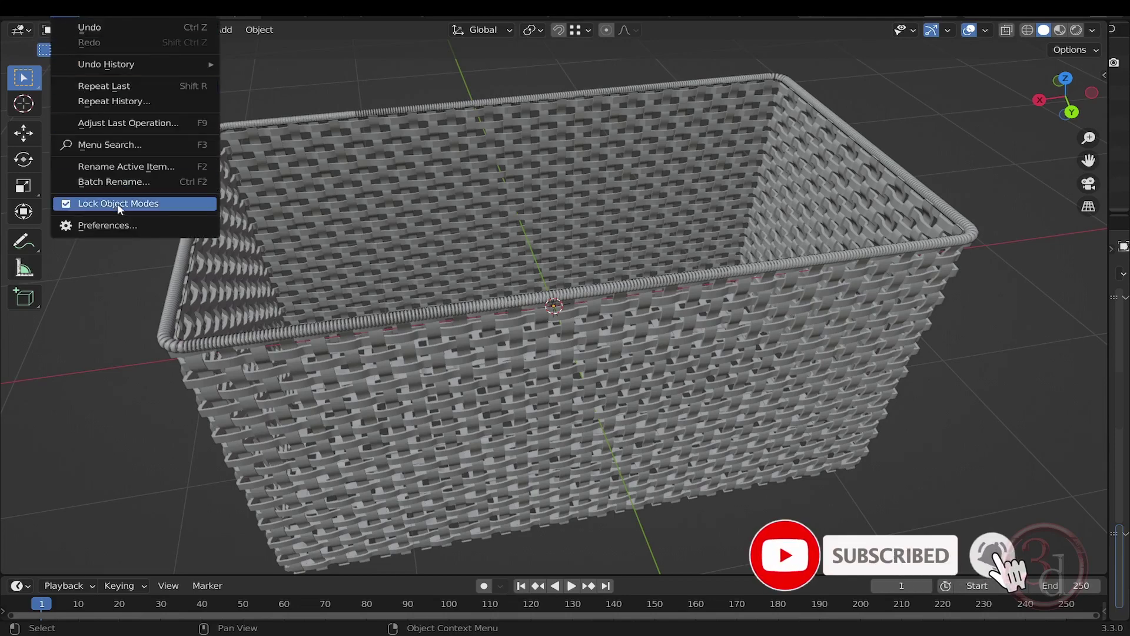
{"action": "left_click", "coordinate": [111, 221]}
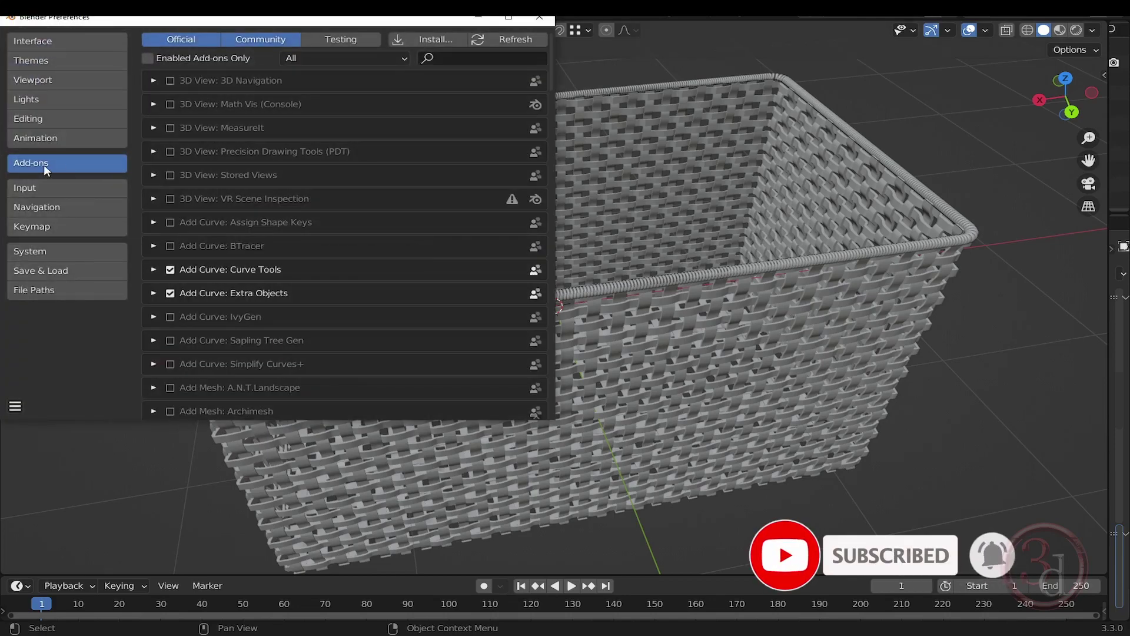
{"action": "left_click", "coordinate": [459, 57]}
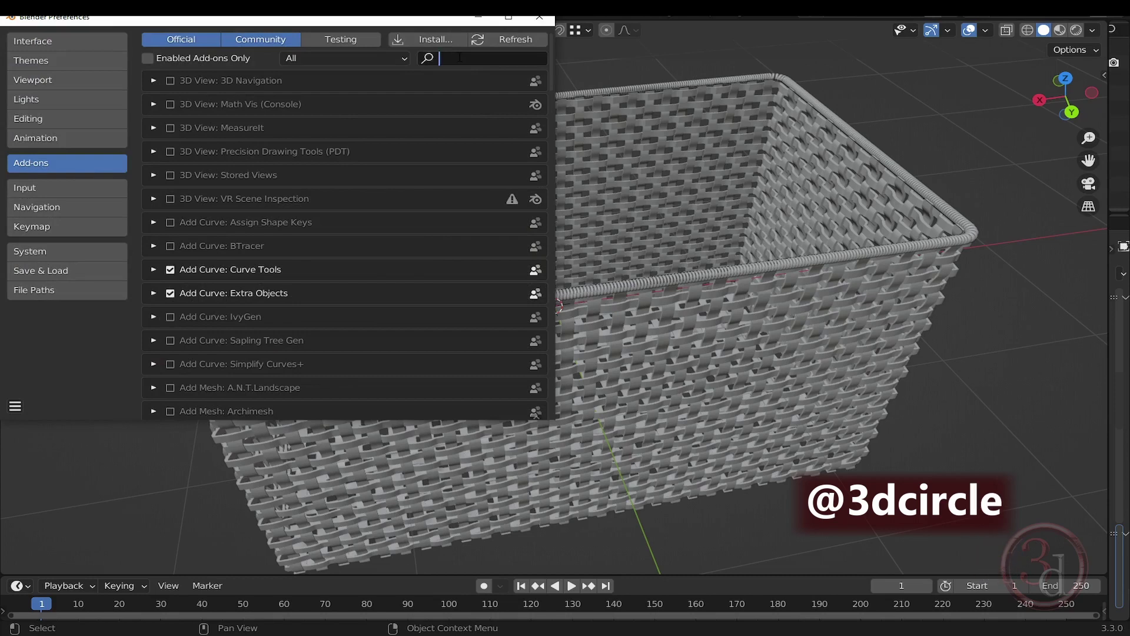
{"action": "type", "text": "tissue"}
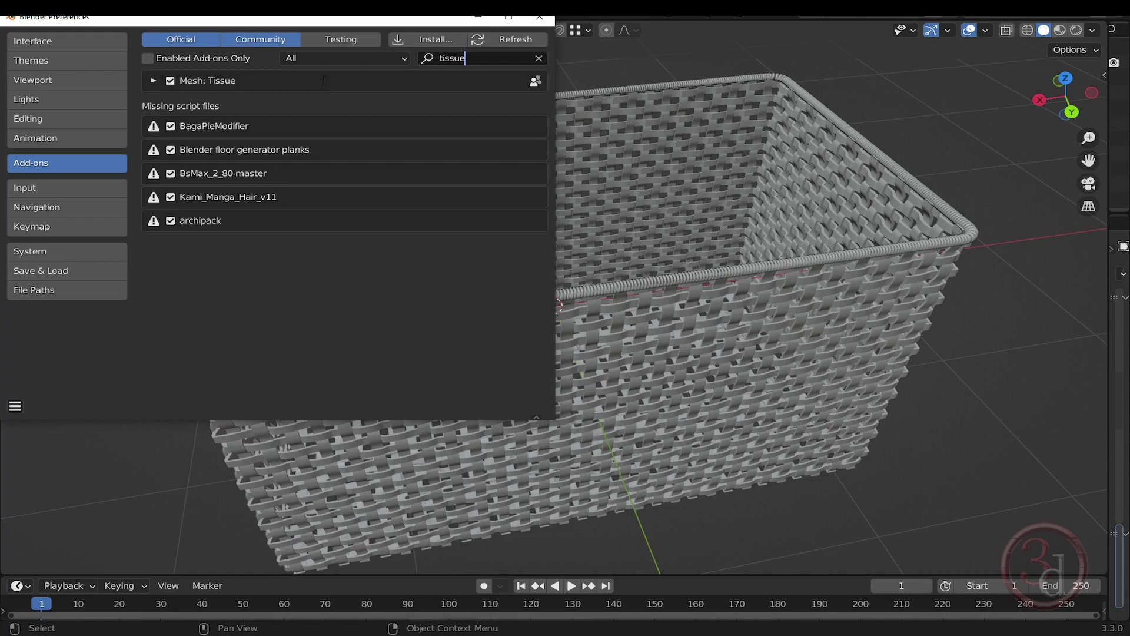
{"action": "left_click", "coordinate": [538, 58]}
{"action": "left_click", "coordinate": [539, 17]}
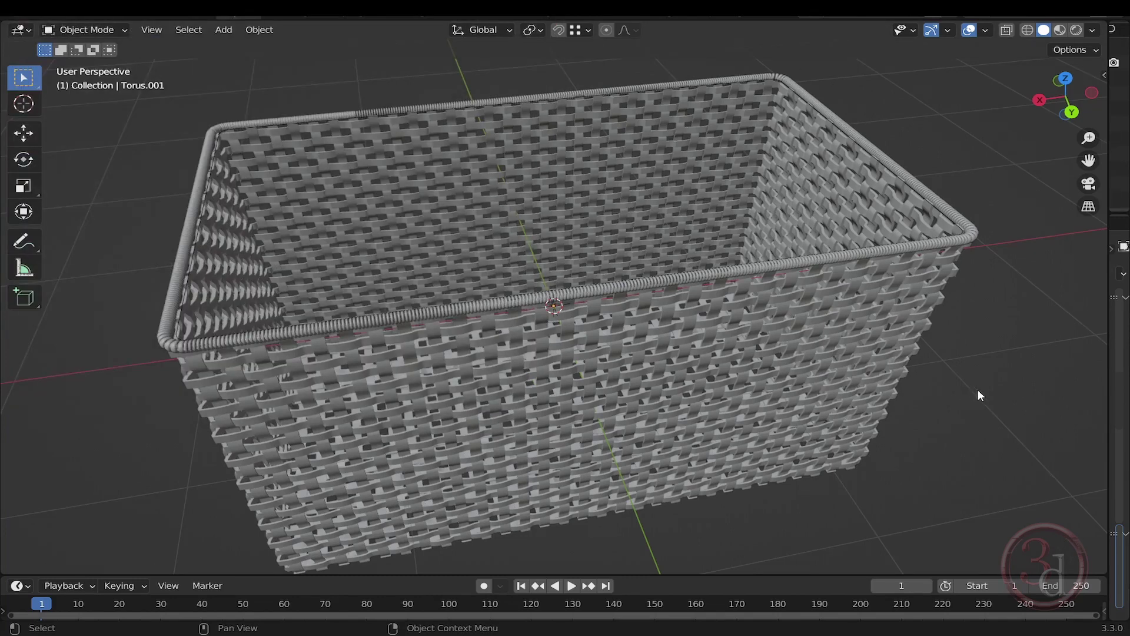
Look through the Tissue add-on's tools and view the finished basket from other angles
{"action": "key", "text": "n"}
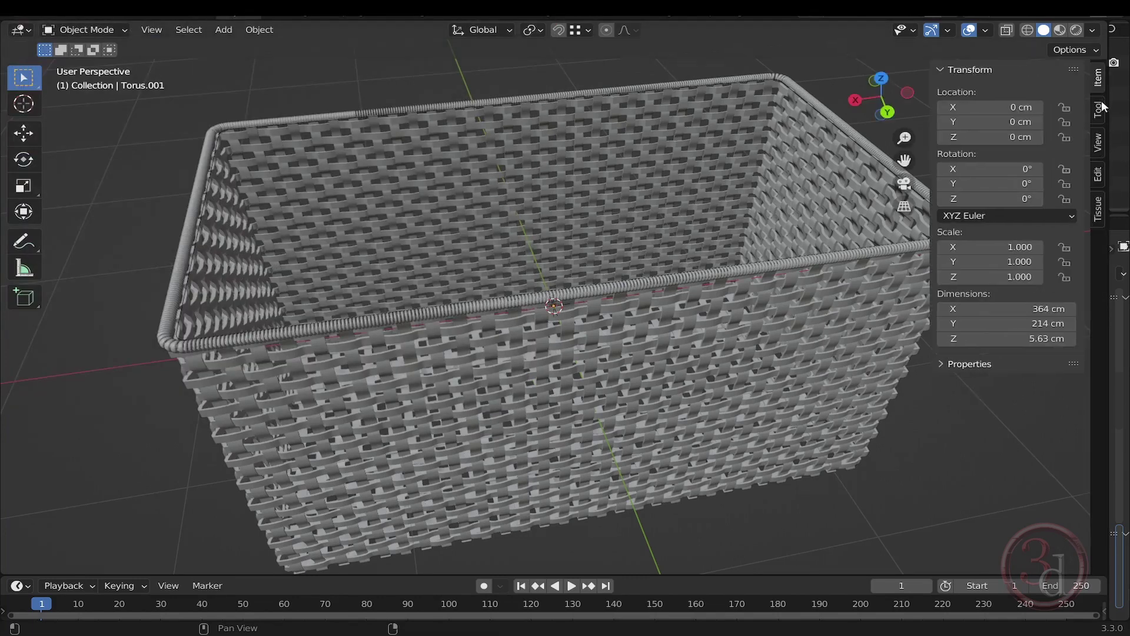
{"action": "left_click", "coordinate": [1098, 213]}
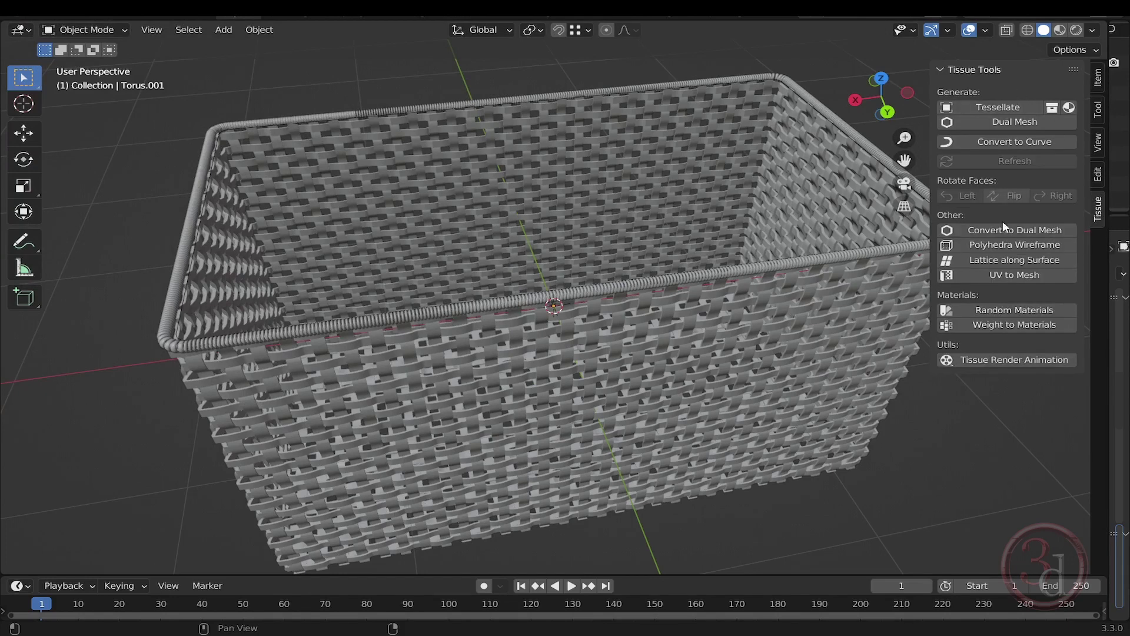
{"action": "left_click", "coordinate": [1098, 78]}
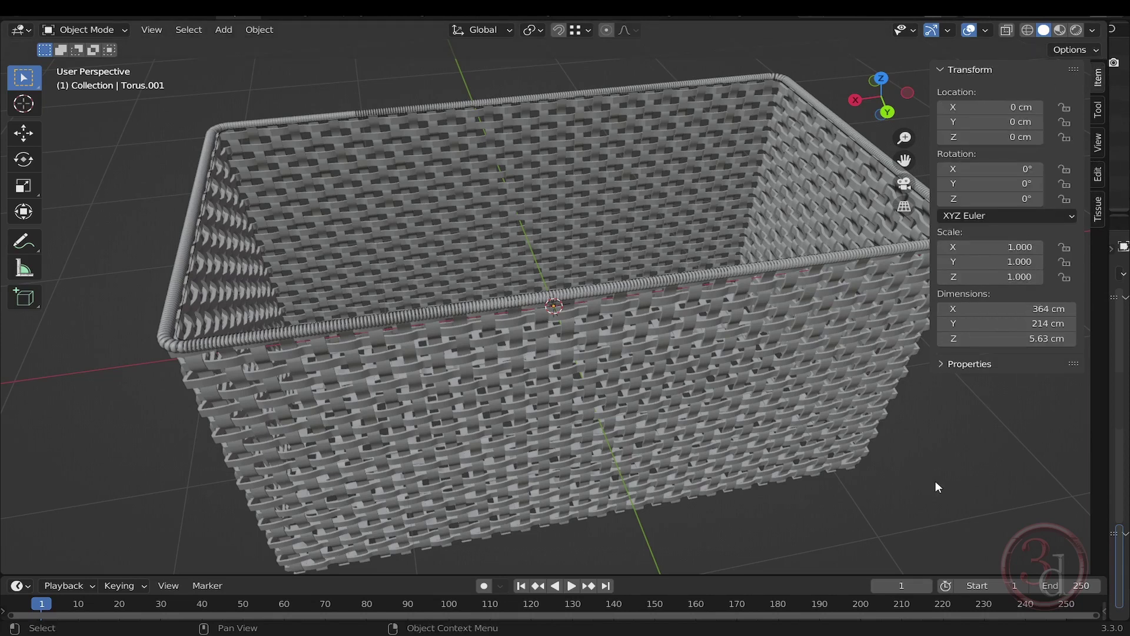
{"action": "key", "text": "n"}
{"action": "middle_click_drag", "start_coordinate": [934, 480], "coordinate": [800, 457]}
{"action": "middle_click_drag", "start_coordinate": [599, 451], "coordinate": [885, 443]}
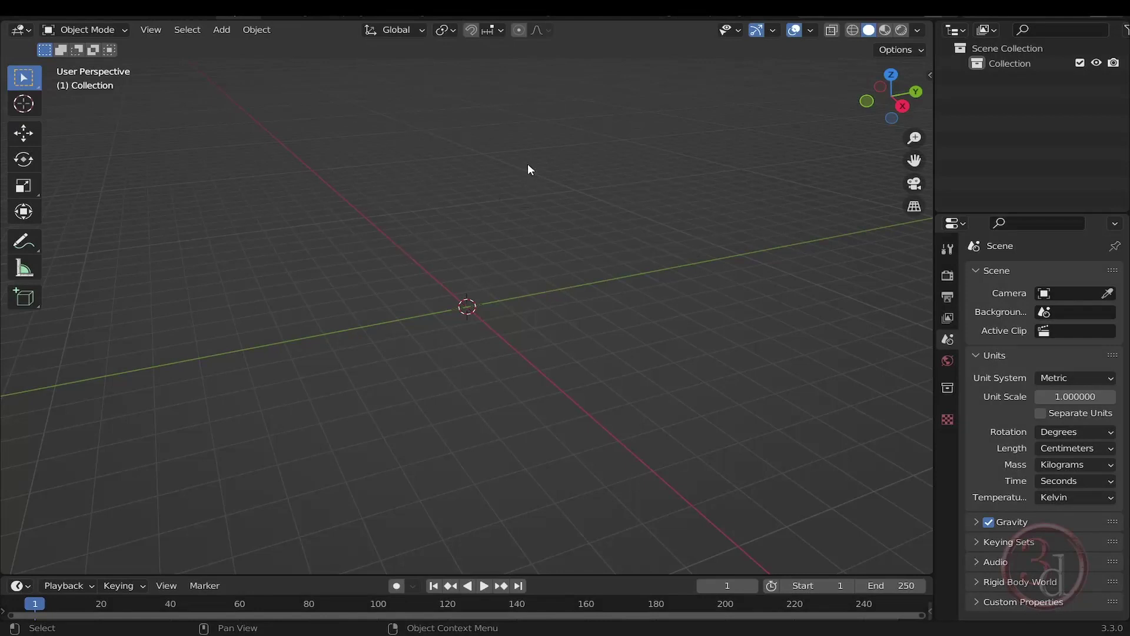
Switch to the top view and add a plane at the world origin
{"action": "key", "text": "grave"}
{"action": "left_click", "coordinate": [532, 100]}
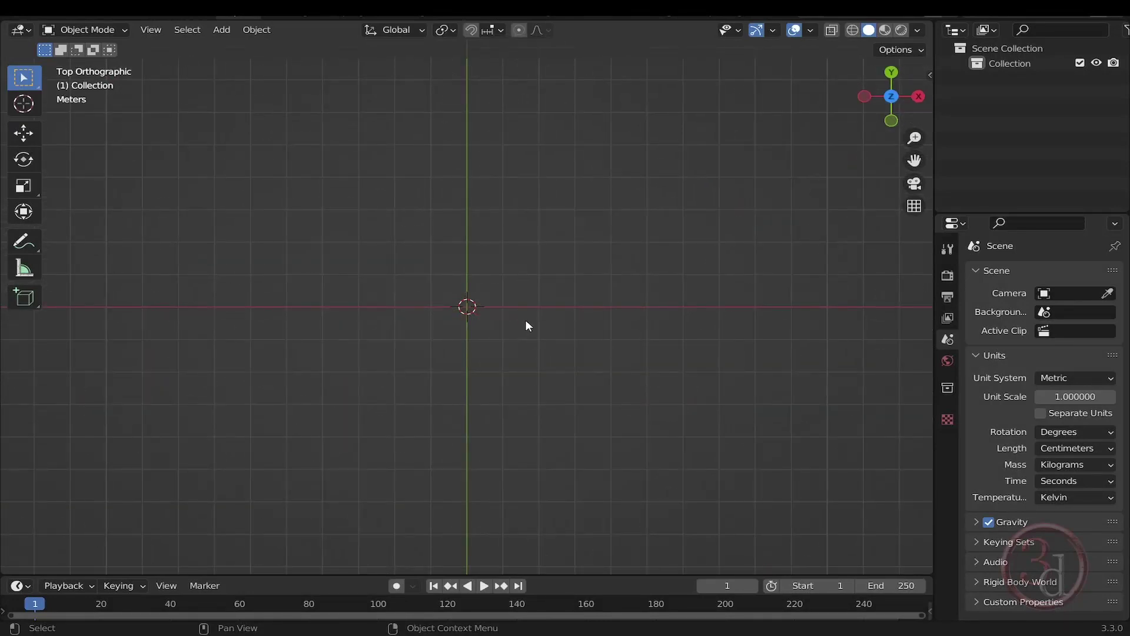
{"action": "key", "text": "shift+a"}
{"action": "left_click", "coordinate": [602, 319]}
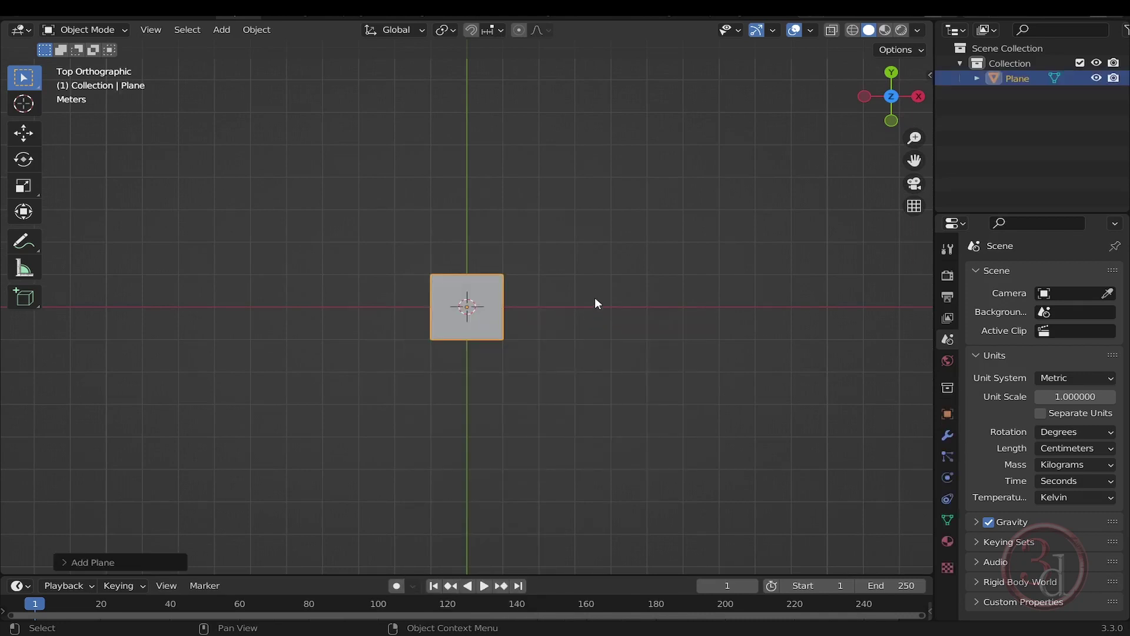
Set the plane's X and Y dimensions to 100 cm
{"action": "key", "text": "n"}
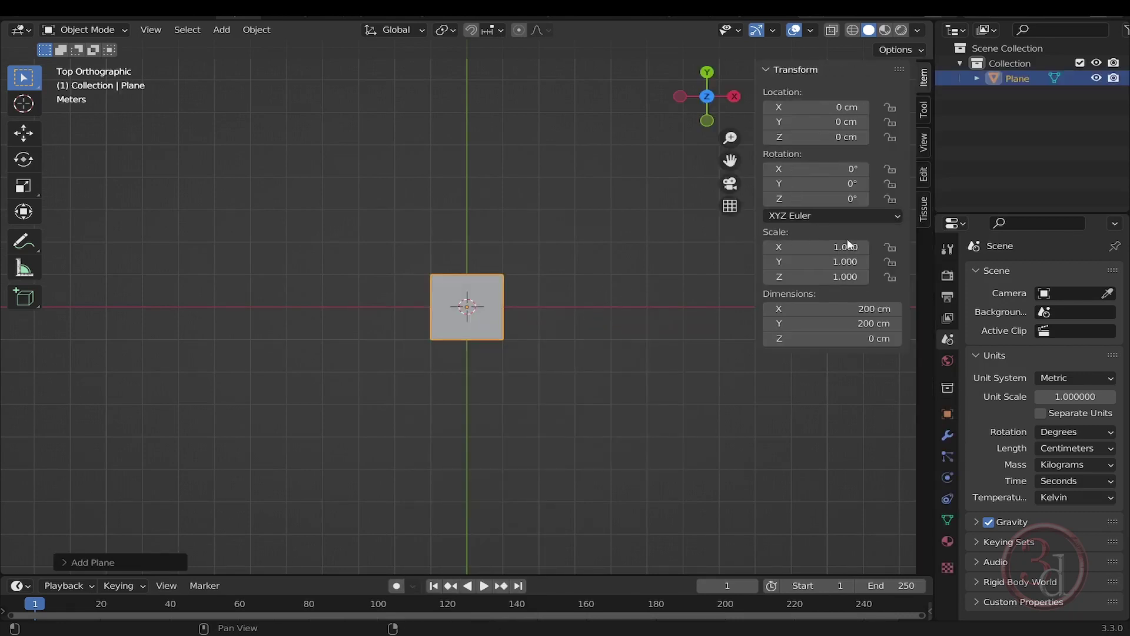
{"action": "left_click_drag", "start_coordinate": [805, 308], "coordinate": [804, 323]}
{"action": "key", "text": "BackSpace"}
{"action": "type", "text": "100"}
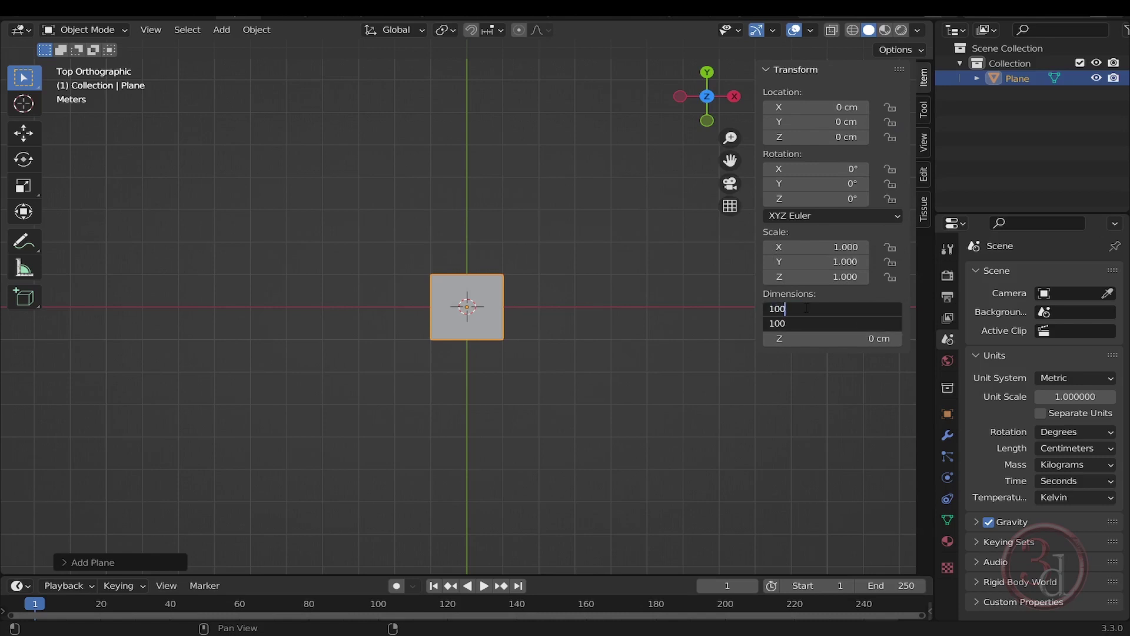
{"action": "key", "text": "Return"}
Enter Edit Mode on the plane and subdivide all of it twice into a 4 by 4 grid of faces
{"action": "key", "text": "grave"}
{"action": "middle_click_drag", "start_coordinate": [522, 294], "coordinate": [524, 349]}
{"action": "left_click", "coordinate": [574, 355]}
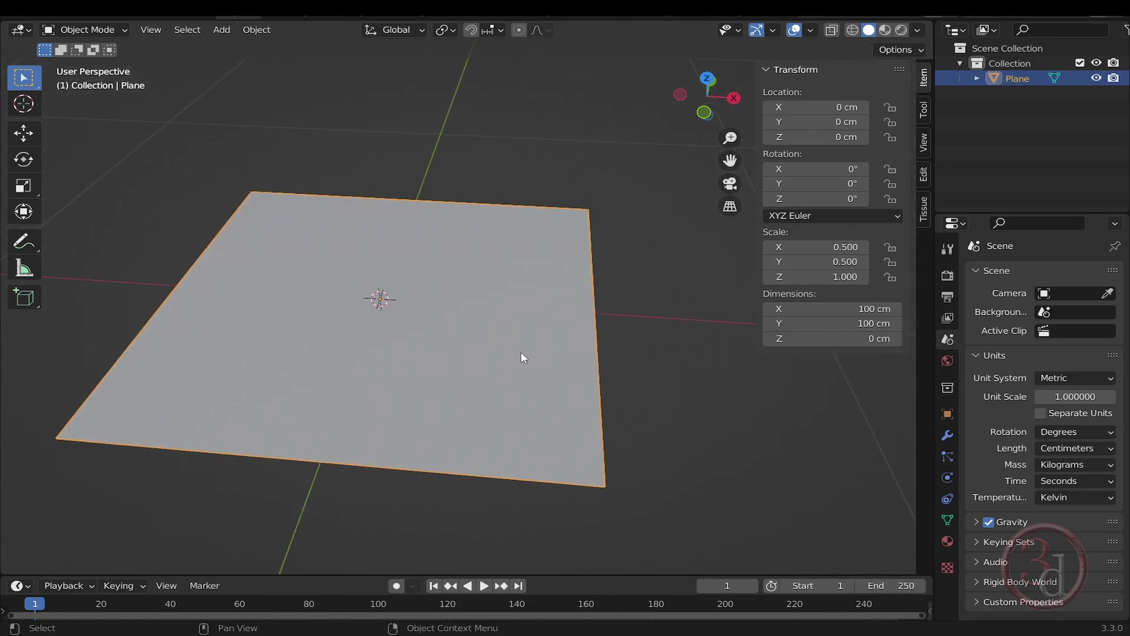
{"action": "key", "text": "Tab"}
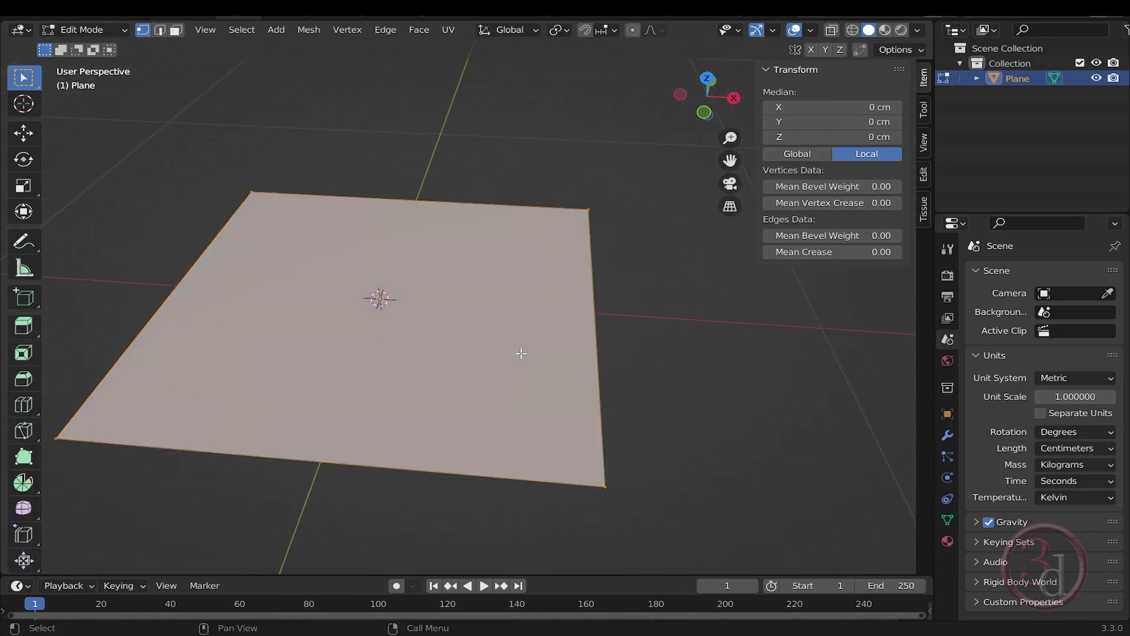
{"action": "left_click", "coordinate": [417, 185]}
{"action": "left_click_drag", "start_coordinate": [617, 160], "coordinate": [106, 506]}
{"action": "key", "text": "a"}
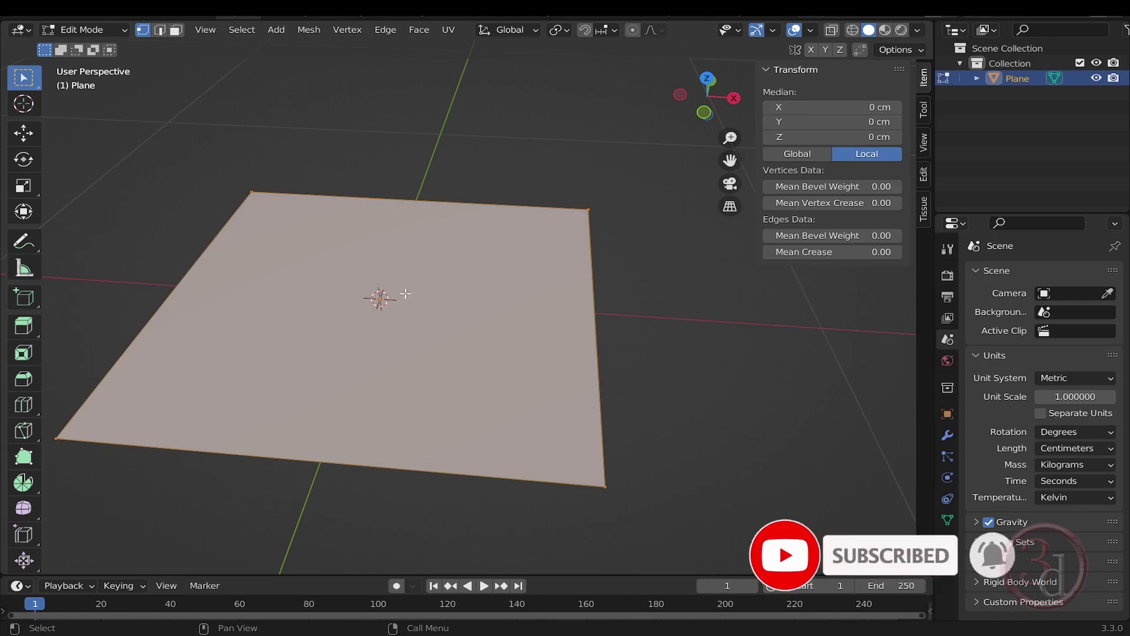
{"action": "right_click", "coordinate": [419, 250]}
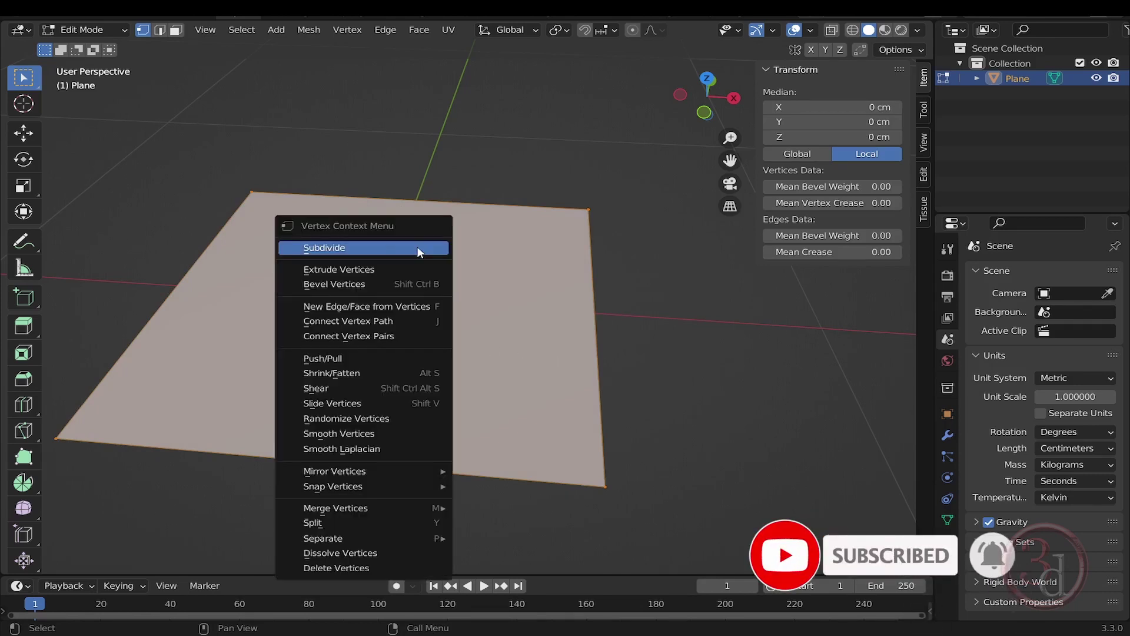
{"action": "left_click", "coordinate": [420, 248]}
{"action": "right_click", "coordinate": [510, 250]}
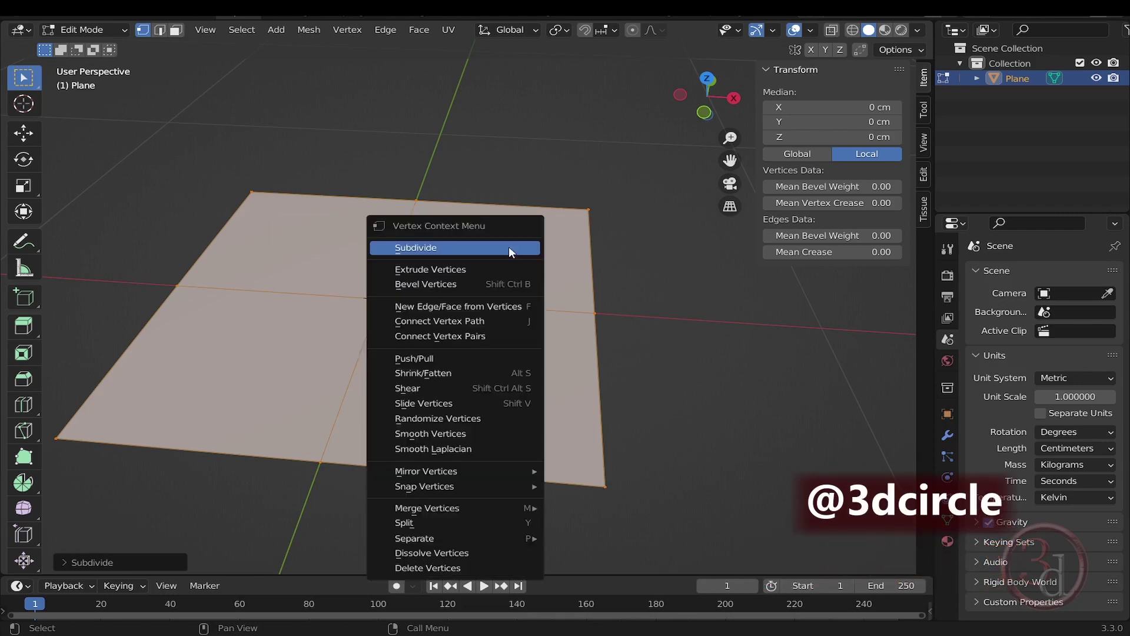
{"action": "left_click", "coordinate": [510, 249]}
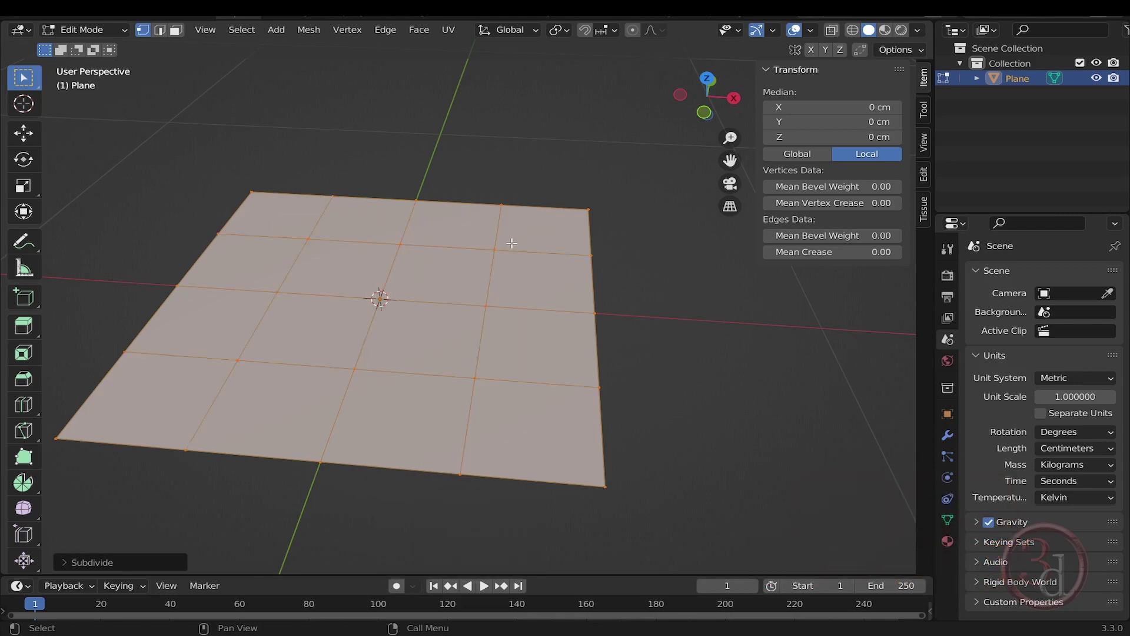
Delete the first and third rows of faces, counted from the plane's far +Y edge
{"action": "middle_click_drag", "start_coordinate": [517, 290], "coordinate": [615, 384]}
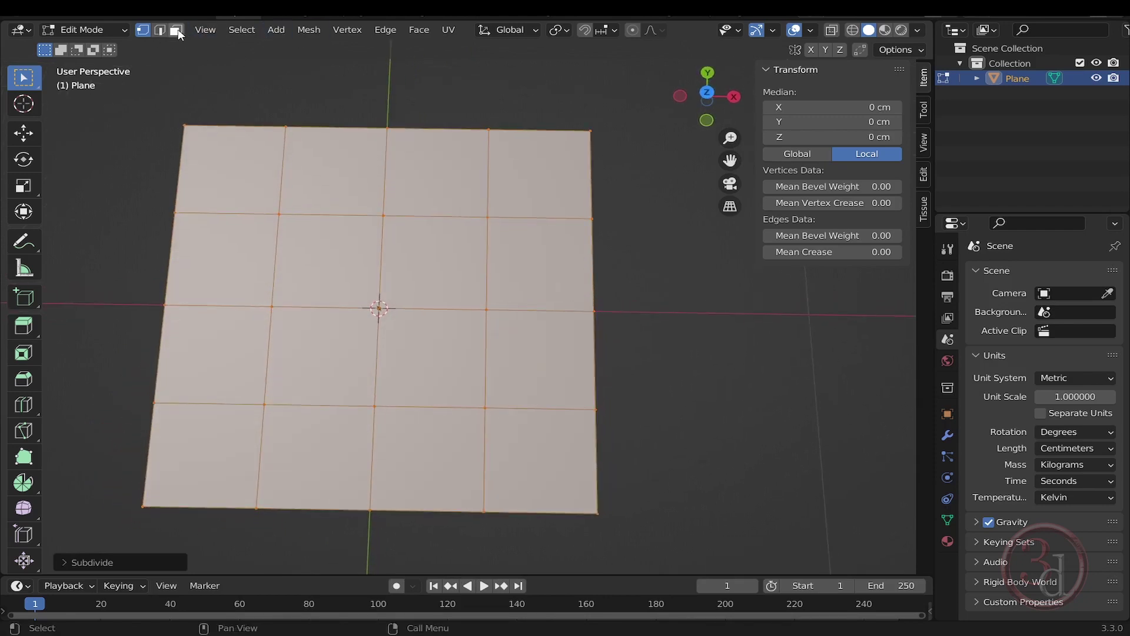
{"action": "left_click", "coordinate": [176, 30]}
{"action": "left_click", "coordinate": [681, 331]}
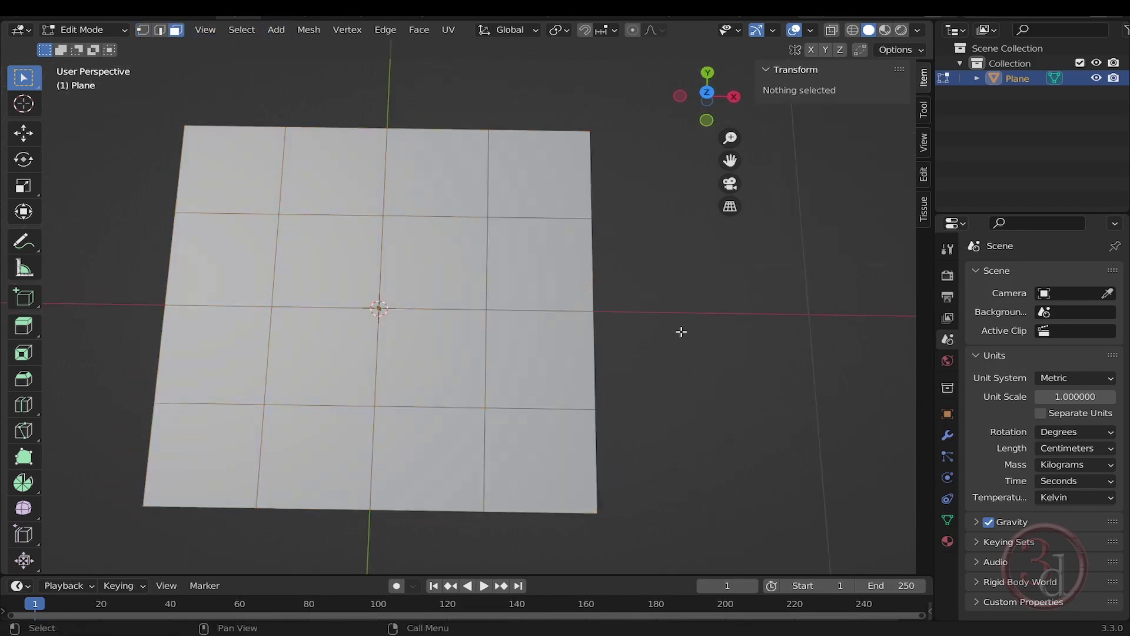
{"action": "left_click_drag", "start_coordinate": [627, 137], "coordinate": [124, 173]}
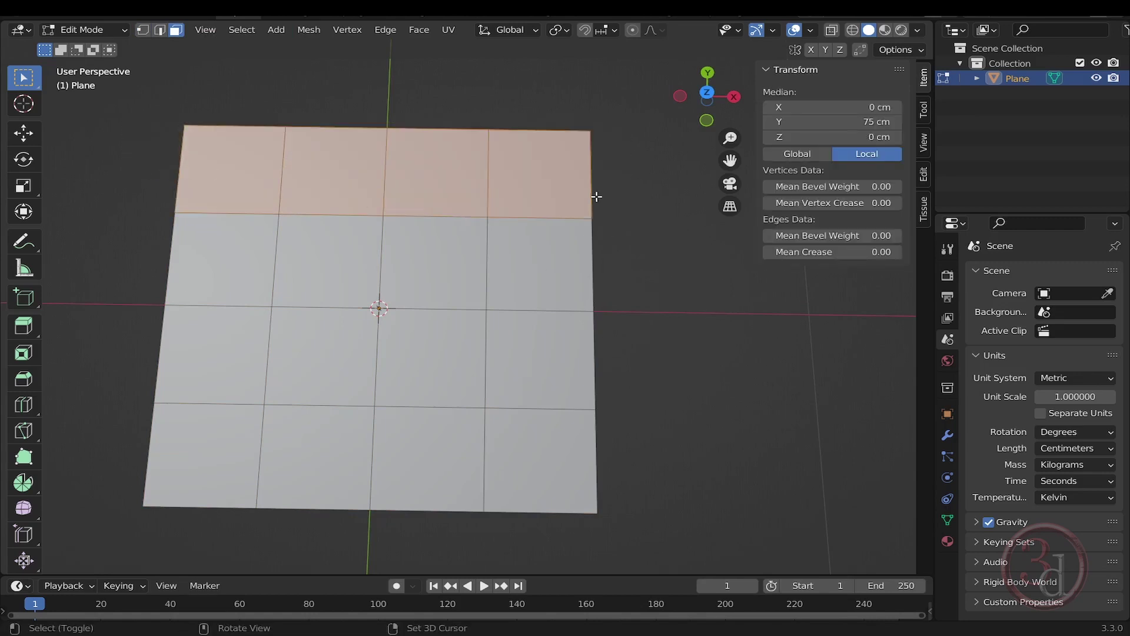
{"action": "left_click_drag", "start_coordinate": [617, 348], "coordinate": [135, 362], "text": "shift"}
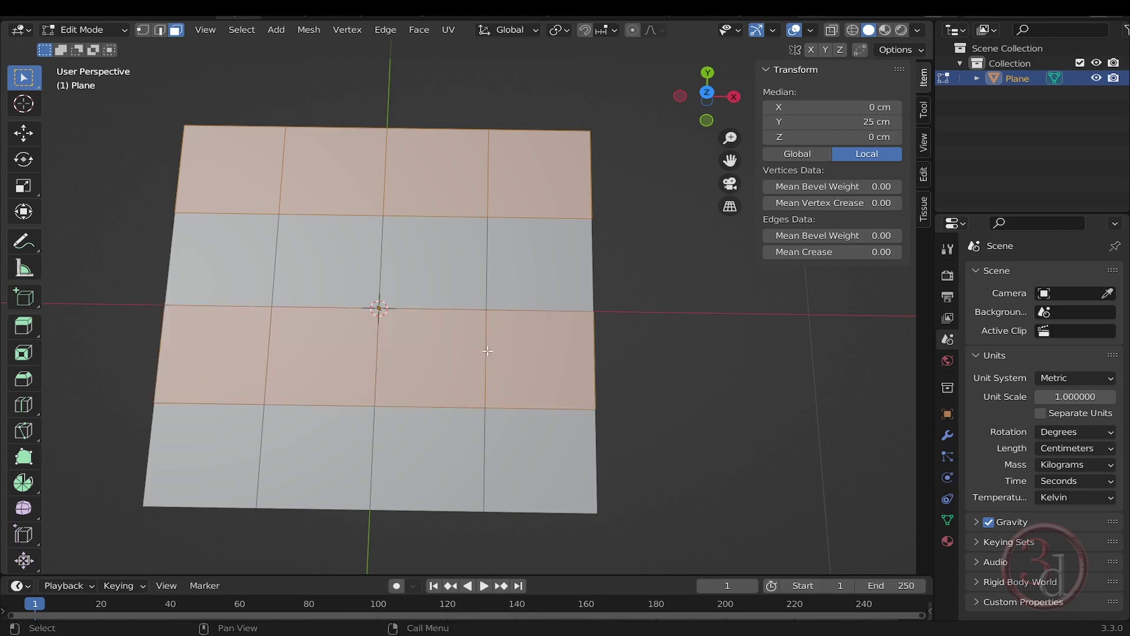
{"action": "key", "text": "x"}
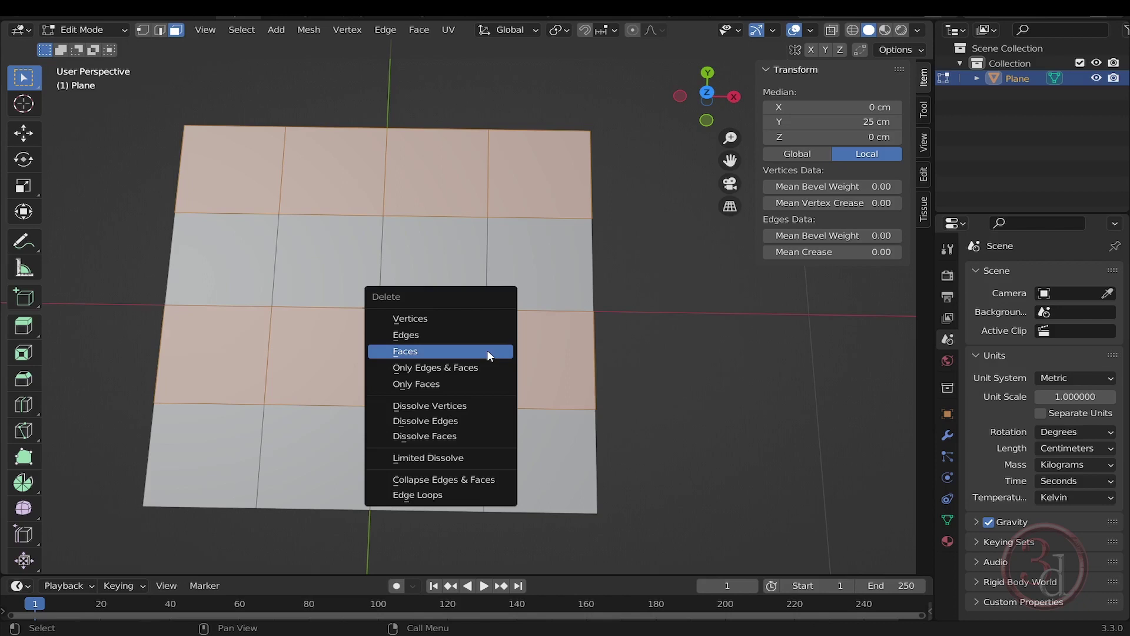
{"action": "left_click", "coordinate": [489, 352]}
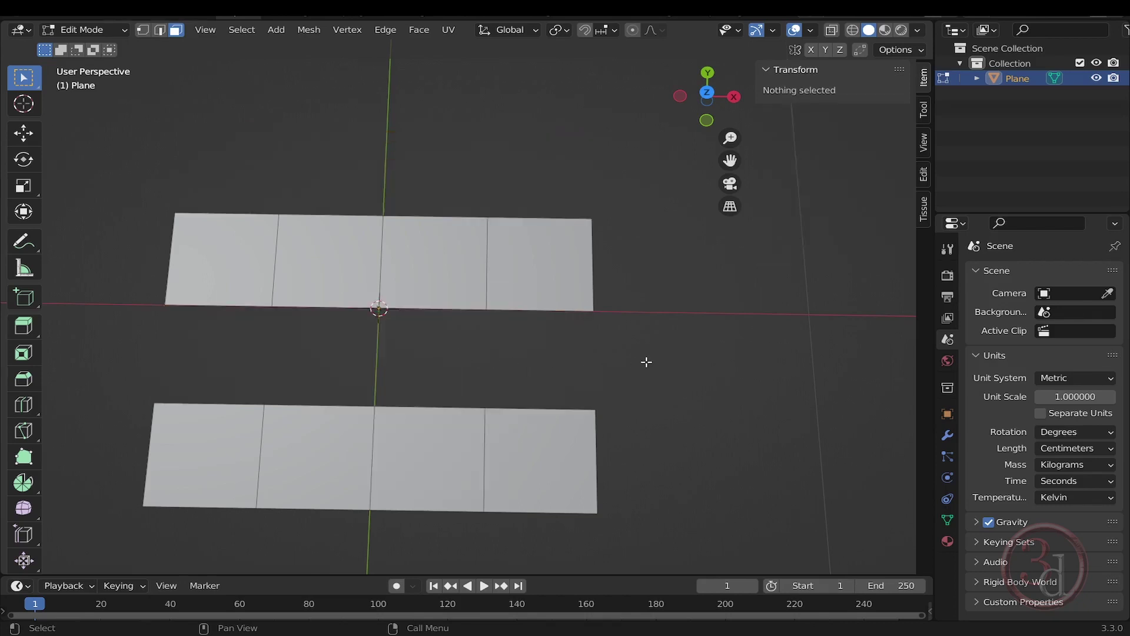
Raise the second face from the -X end of the far strip and the +X end face of the near strip along Z
{"action": "mouse_move", "coordinate": [522, 361]}
{"action": "middle_mouse_down"}
{"action": "mouse_move", "coordinate": [515, 323]}
{"action": "mouse_move", "coordinate": [401, 265]}
{"action": "mouse_move", "coordinate": [532, 354]}
{"action": "middle_mouse_up"}
{"action": "left_click", "coordinate": [565, 444], "text": "shift"}
{"action": "middle_click_drag", "start_coordinate": [566, 445], "coordinate": [566, 373]}
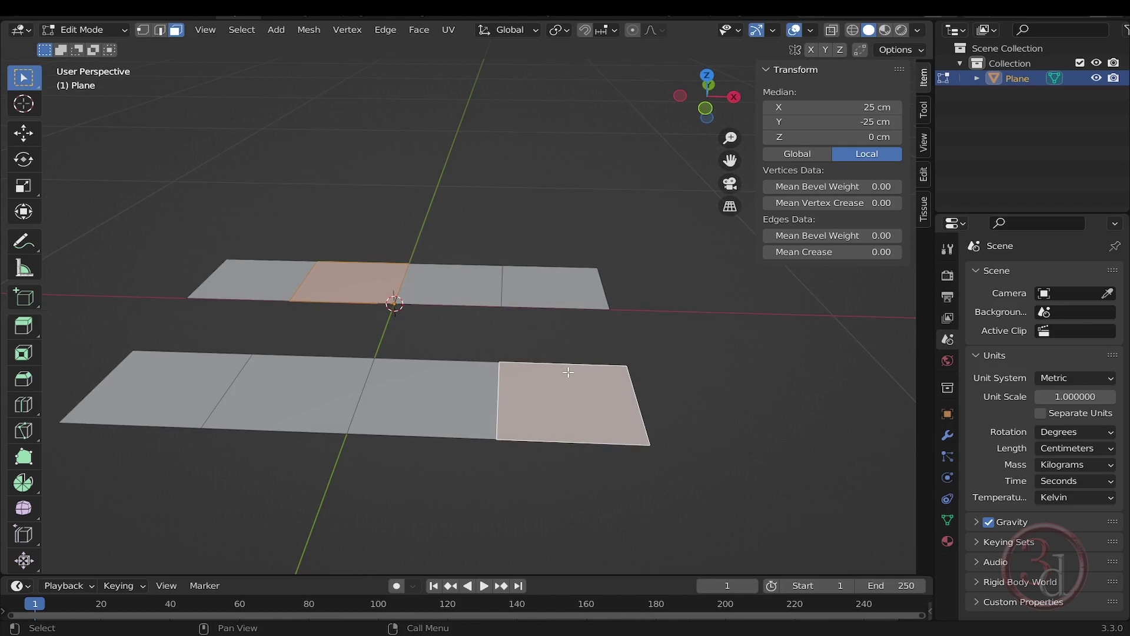
{"action": "key", "text": "g"}
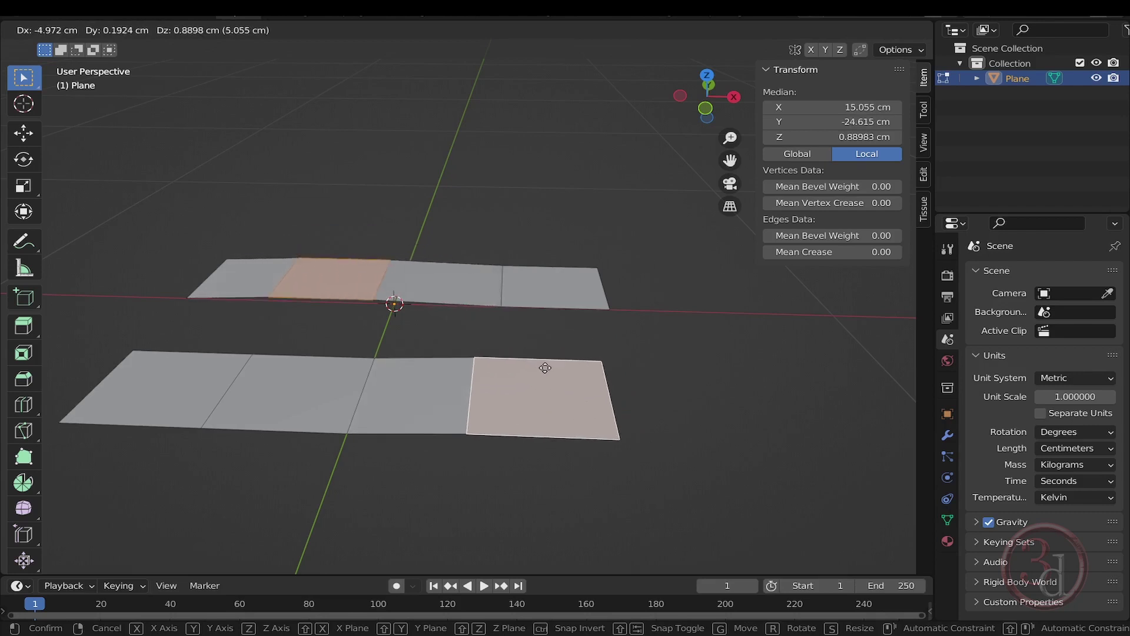
{"action": "key", "text": "z"}
{"action": "left_click", "coordinate": [542, 337]}
{"action": "middle_click_drag", "start_coordinate": [542, 337], "coordinate": [468, 353]}
{"action": "key", "text": "alt+a"}
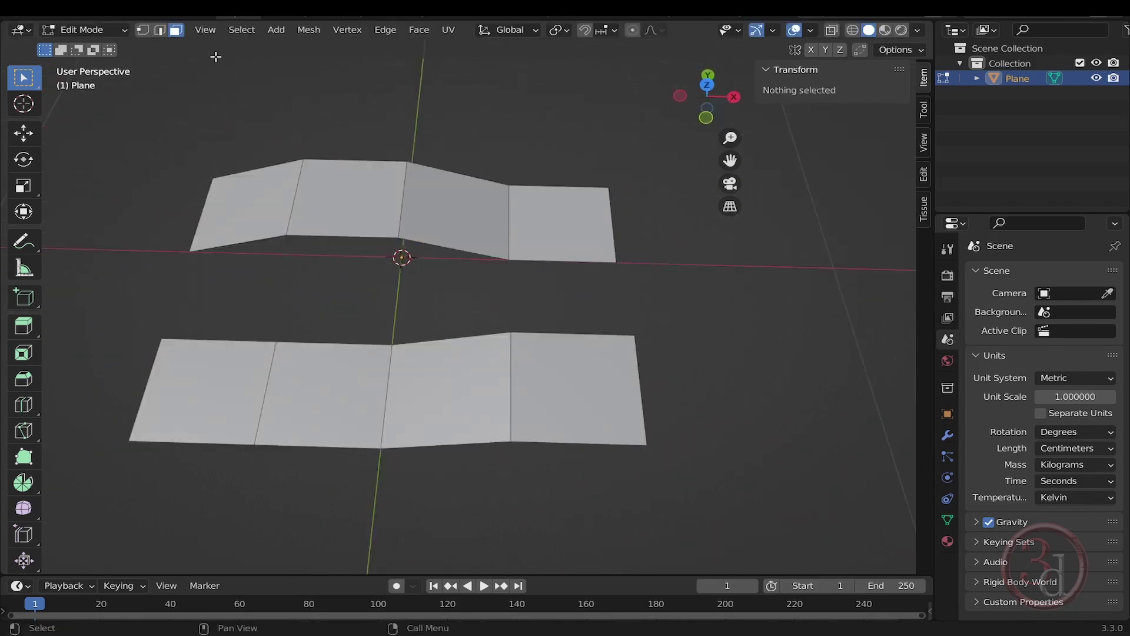
Bevel the three inner cross edges of each strip with three segments
{"action": "left_click", "coordinate": [159, 30]}
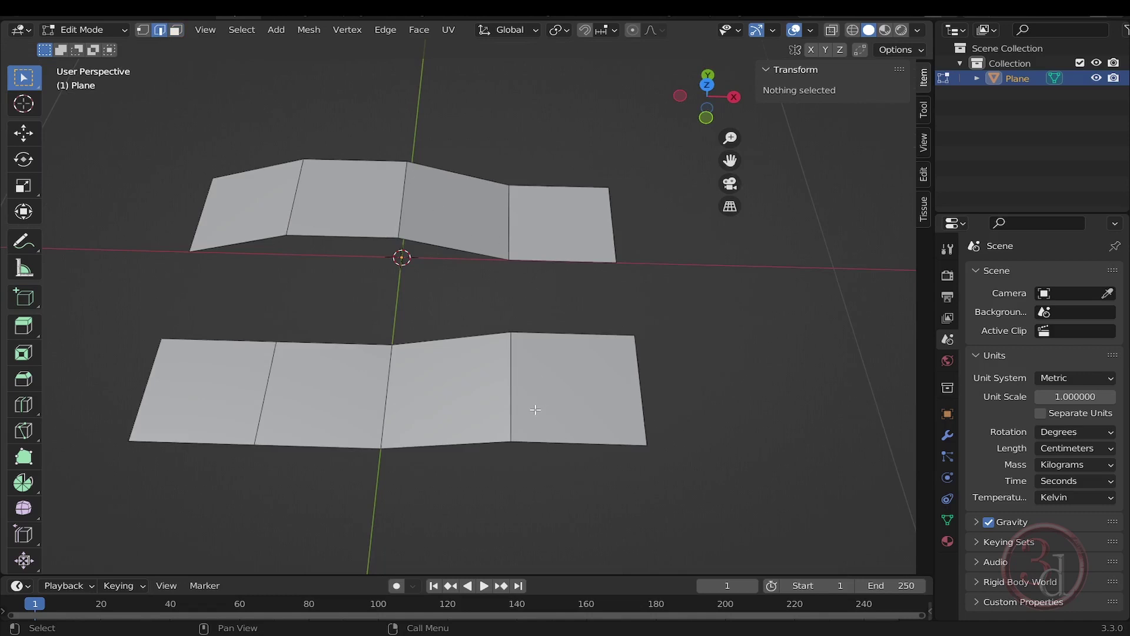
{"action": "left_click_drag", "start_coordinate": [529, 388], "coordinate": [244, 387]}
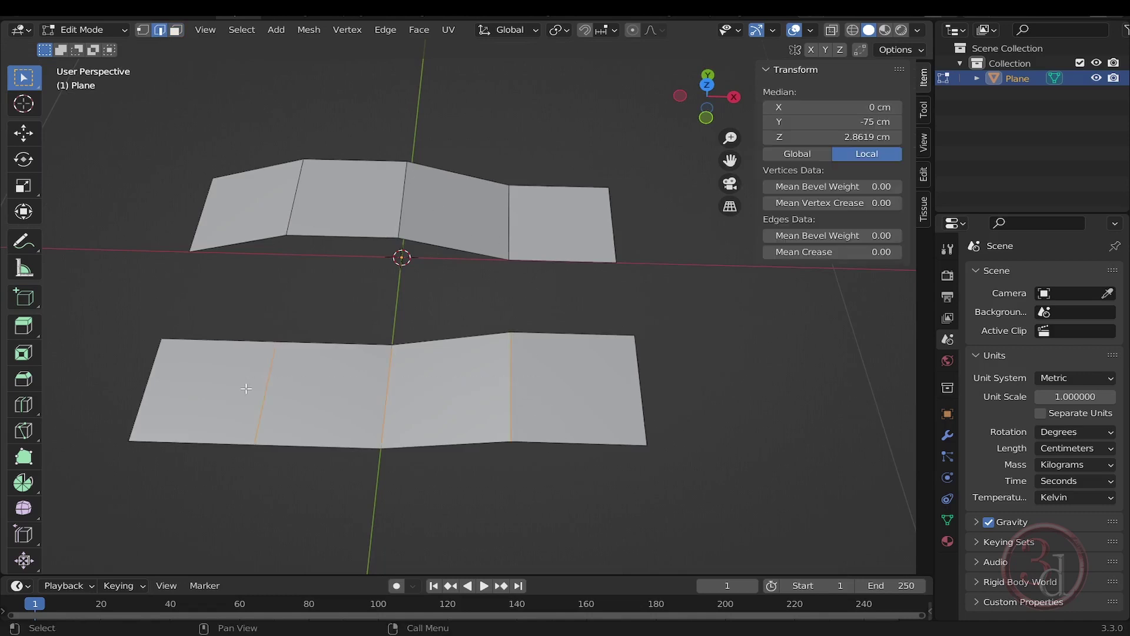
{"action": "left_click", "coordinate": [296, 193], "text": "shift"}
{"action": "left_click_drag", "start_coordinate": [372, 199], "coordinate": [420, 210], "text": "shift"}
{"action": "middle_click_drag", "start_coordinate": [539, 233], "coordinate": [450, 341]}
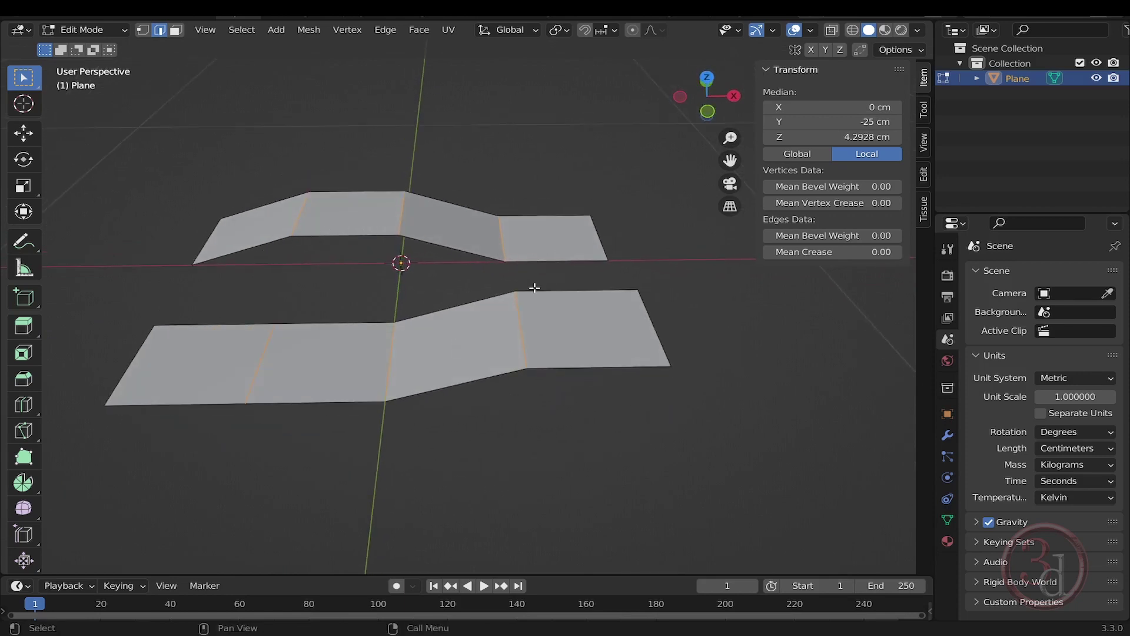
{"action": "middle_click_drag", "start_coordinate": [553, 265], "coordinate": [462, 341]}
{"action": "key", "text": "ctrl+b"}
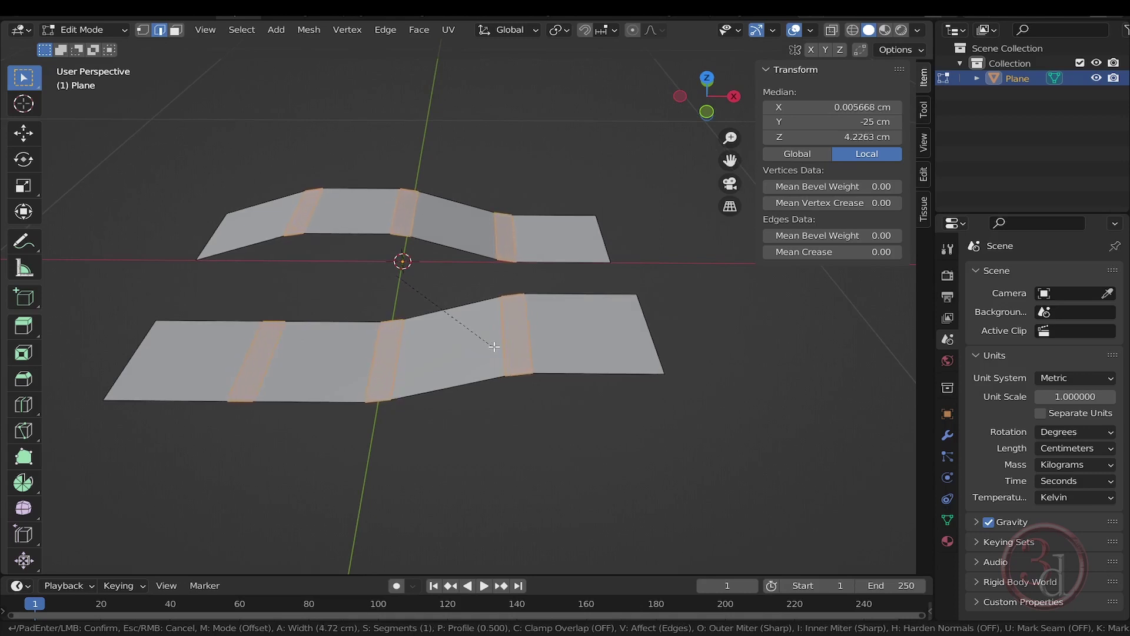
{"action": "scroll", "coordinate": [496, 347], "scroll_direction": "up", "scroll_amount": 1}
{"action": "scroll", "coordinate": [498, 347], "scroll_direction": "up", "scroll_amount": 1}
{"action": "left_click", "coordinate": [503, 350]}
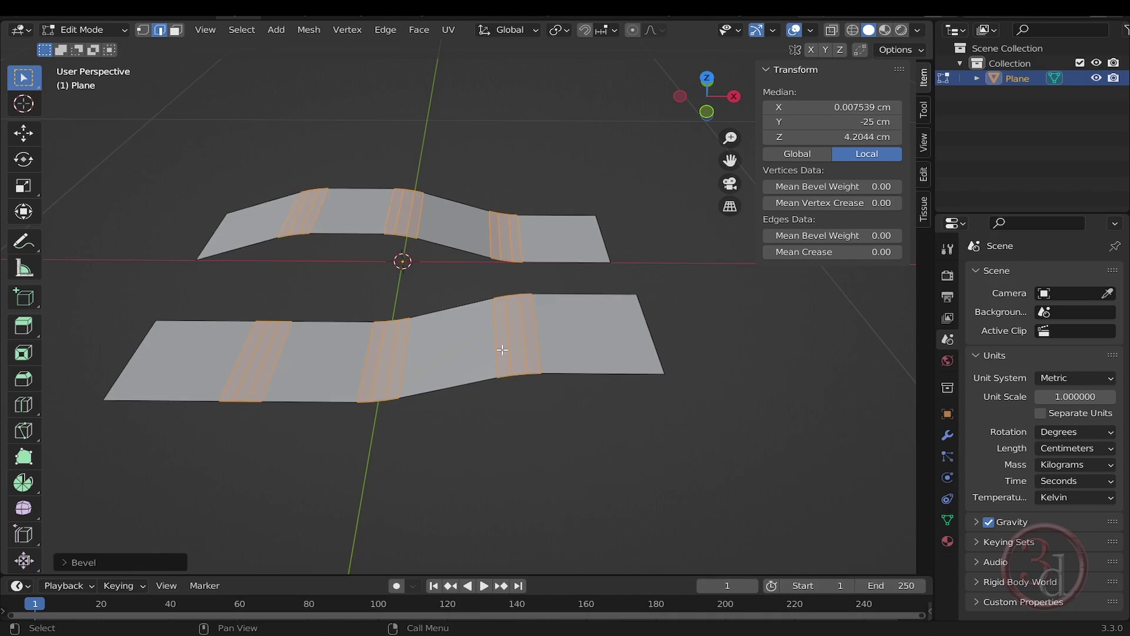
Set the bevel width to 15 cm and return to Object Mode
{"action": "left_click", "coordinate": [75, 562]}
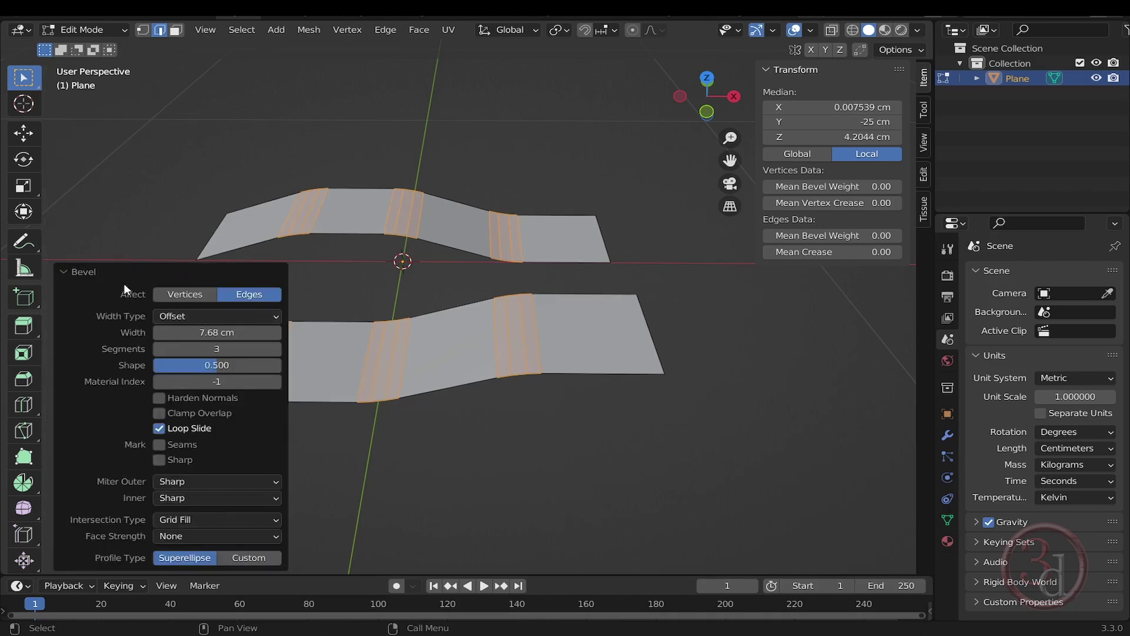
{"action": "left_click_drag", "start_coordinate": [200, 332], "coordinate": [200, 332]}
{"action": "left_click", "coordinate": [233, 332]}
{"action": "type", "text": "15"}
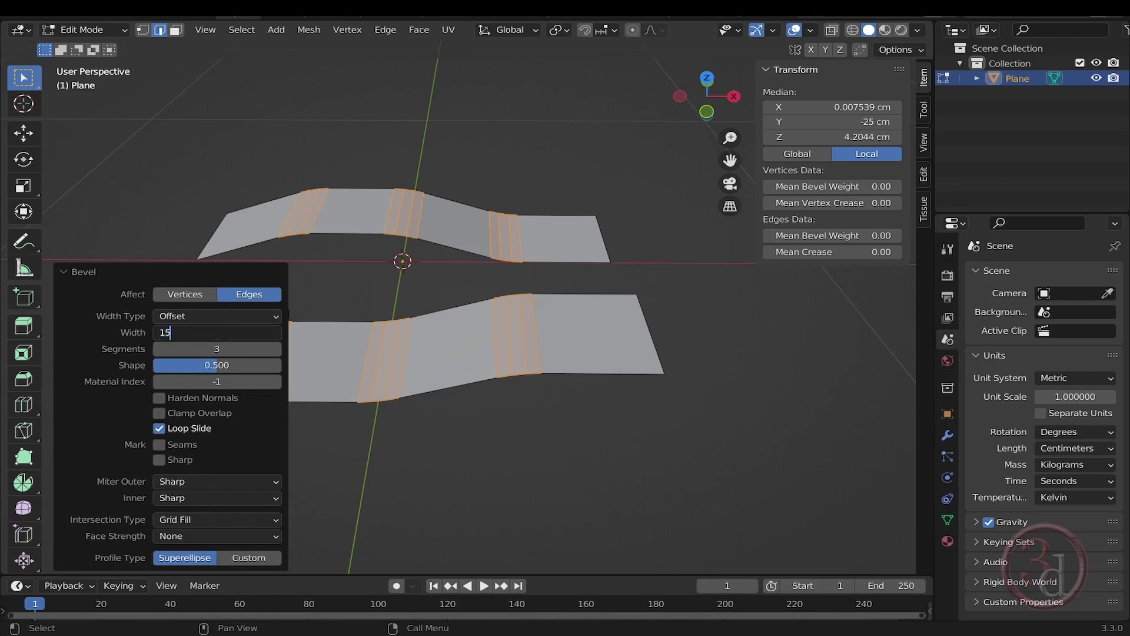
{"action": "key", "text": "Return"}
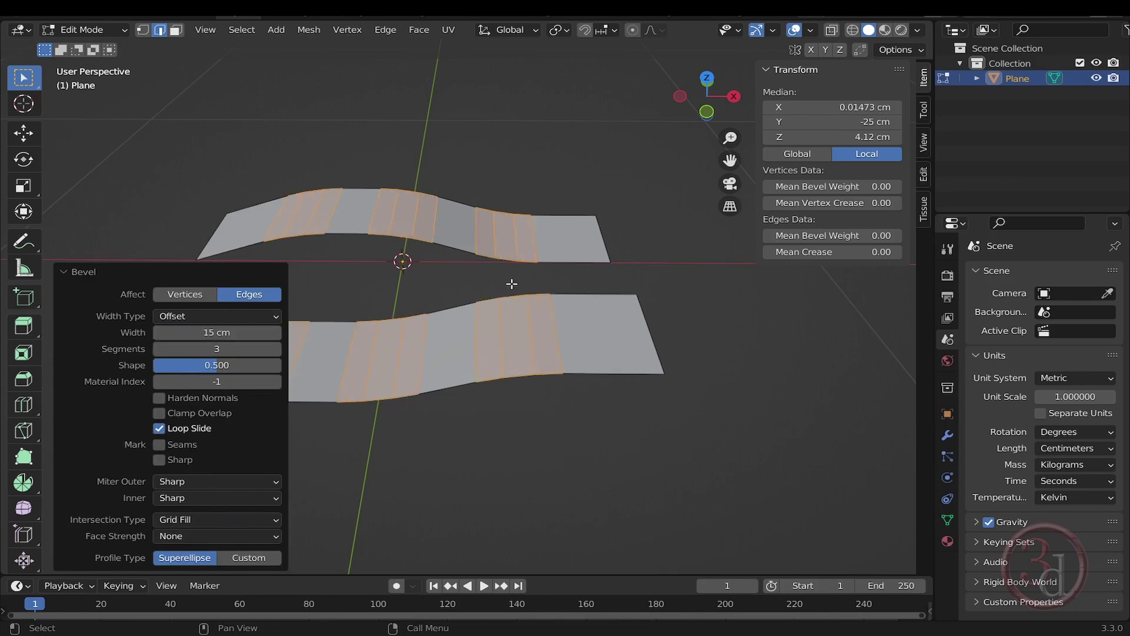
{"action": "middle_click_drag", "start_coordinate": [463, 303], "coordinate": [513, 309], "text": "shift"}
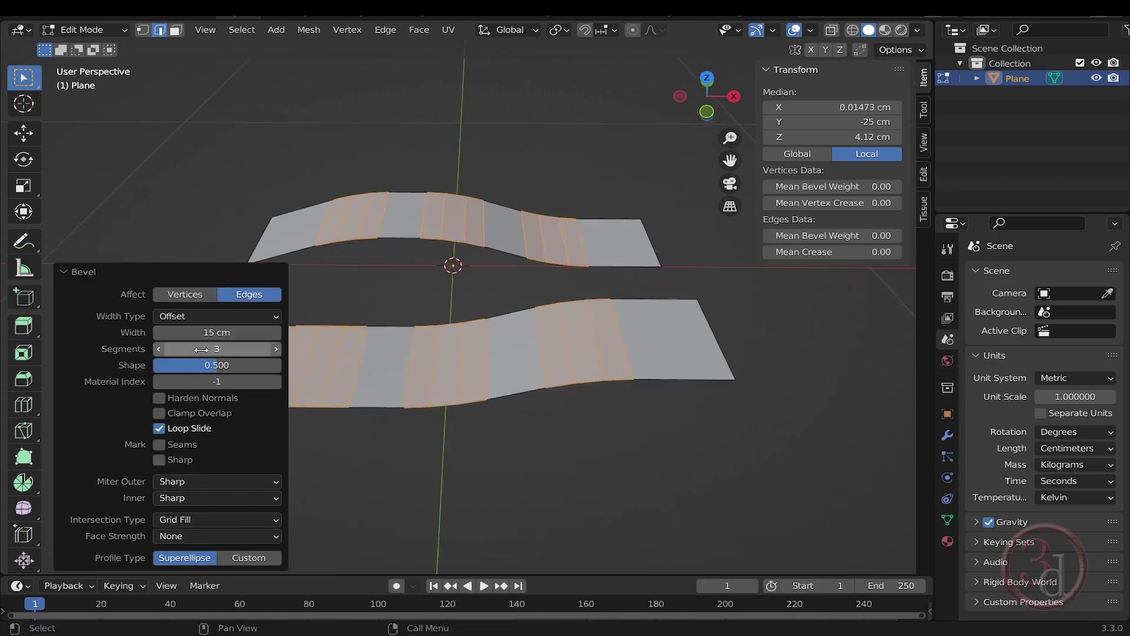
{"action": "middle_click_drag", "start_coordinate": [717, 335], "coordinate": [642, 352]}
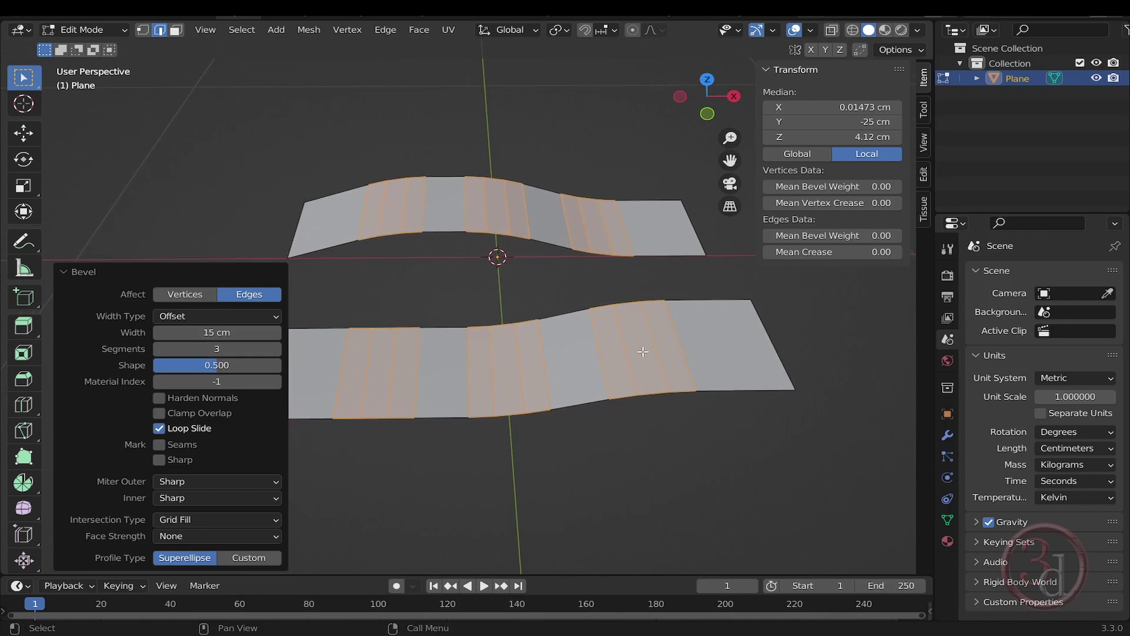
{"action": "left_click", "coordinate": [680, 436]}
{"action": "key", "text": "Tab"}
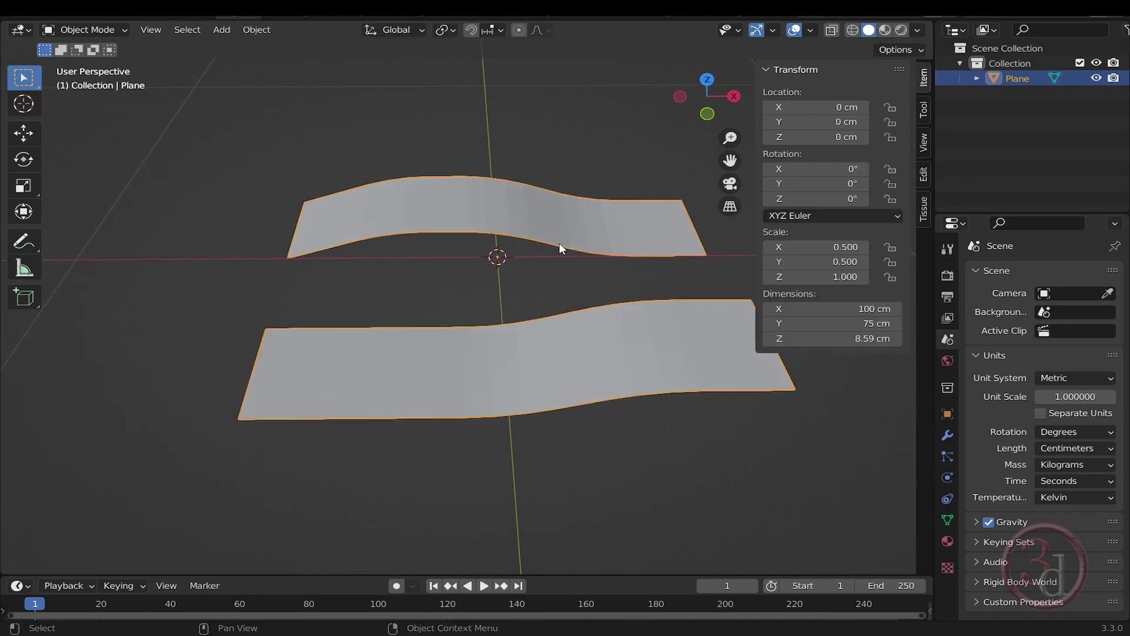
Apply all transforms to the pair of strips and set their origin to geometry
{"action": "mouse_move", "coordinate": [528, 305]}
{"action": "middle_mouse_down"}
{"action": "mouse_move", "coordinate": [353, 285]}
{"action": "mouse_move", "coordinate": [227, 290]}
{"action": "mouse_move", "coordinate": [551, 329]}
{"action": "mouse_move", "coordinate": [528, 396]}
{"action": "mouse_move", "coordinate": [443, 178]}
{"action": "middle_mouse_up"}
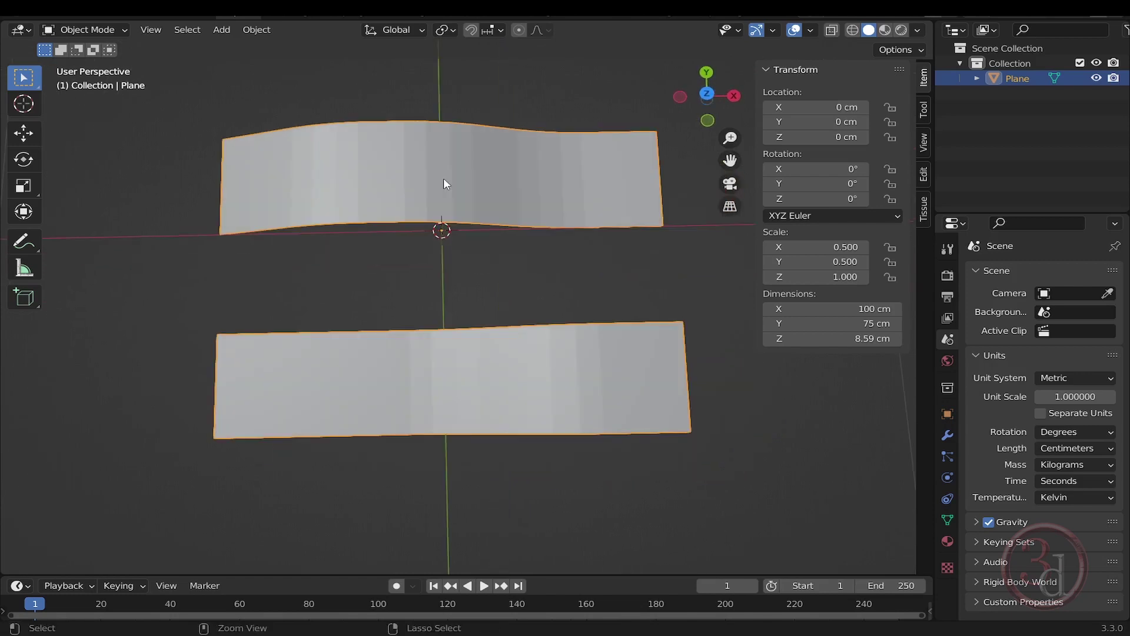
{"action": "key", "text": "ctrl+a"}
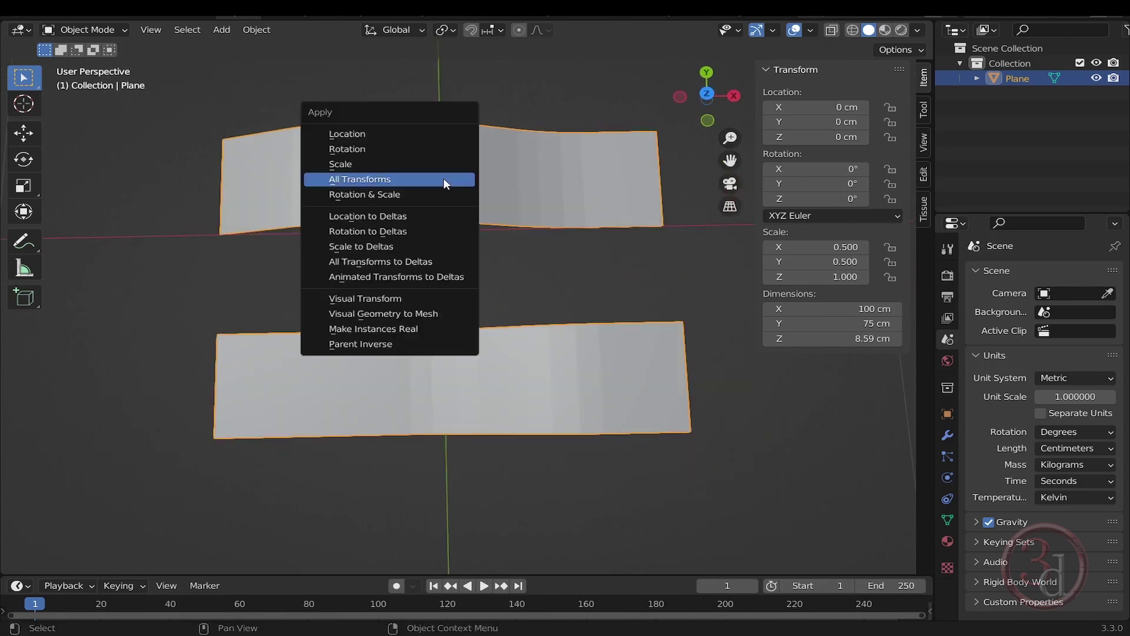
{"action": "left_click", "coordinate": [384, 180]}
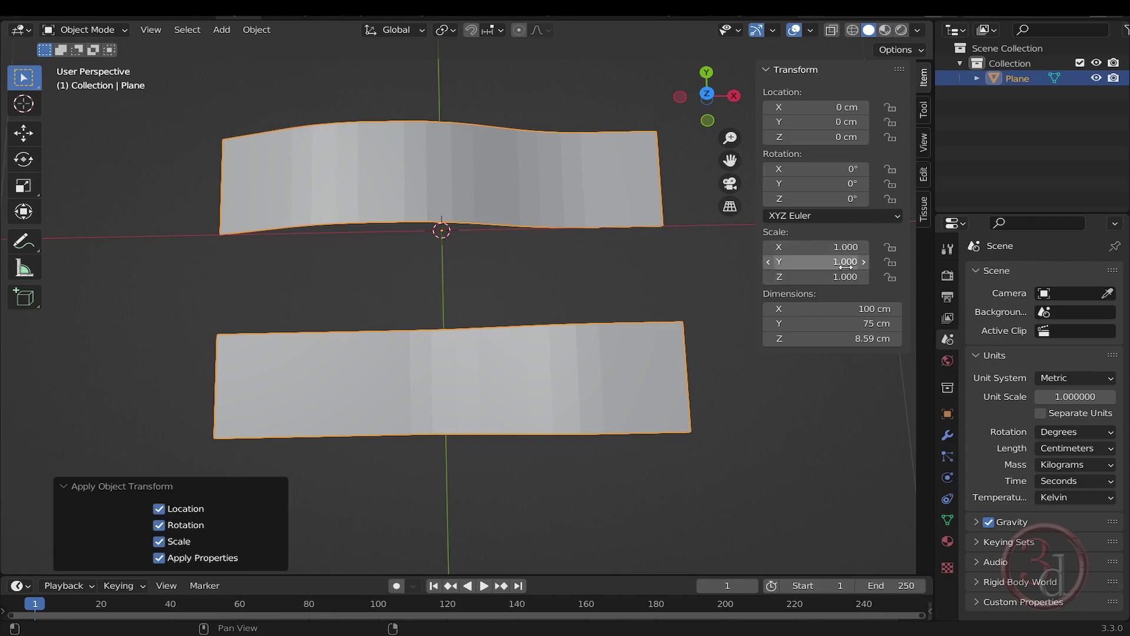
{"action": "middle_click_drag", "start_coordinate": [618, 257], "coordinate": [577, 220]}
{"action": "right_click", "coordinate": [573, 198]}
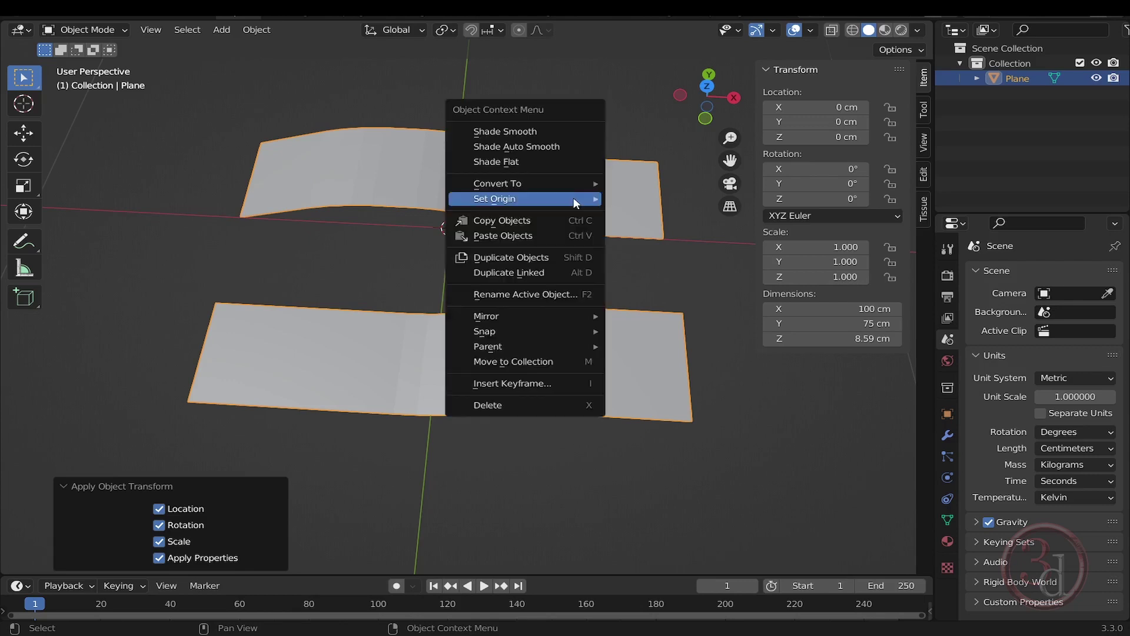
{"action": "mouse_move", "coordinate": [572, 198]}
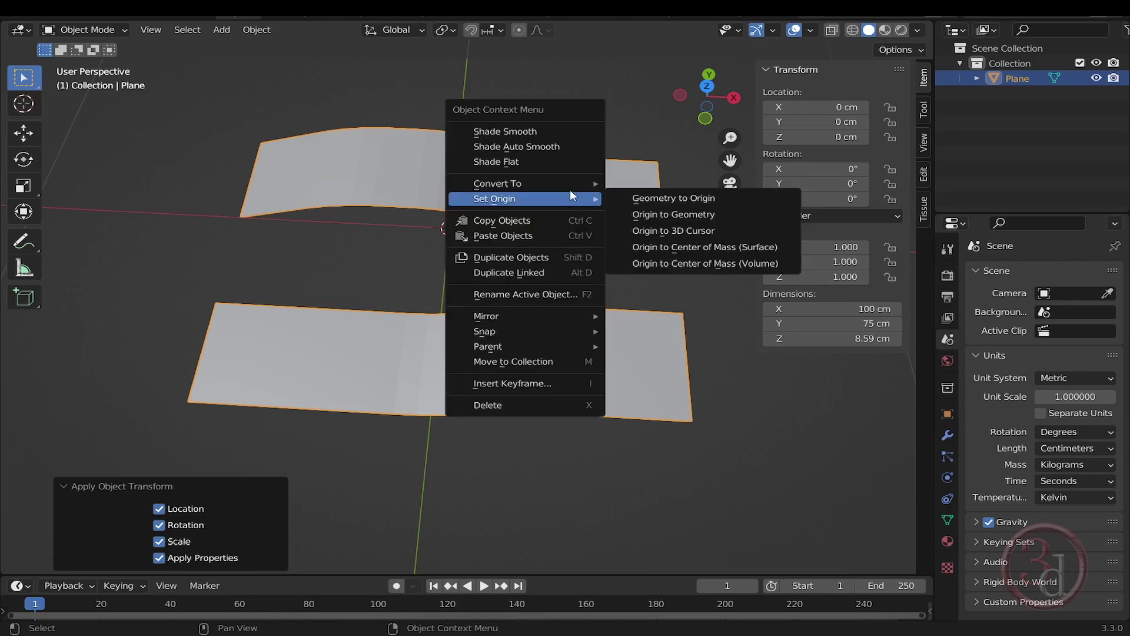
{"action": "left_click", "coordinate": [688, 214]}
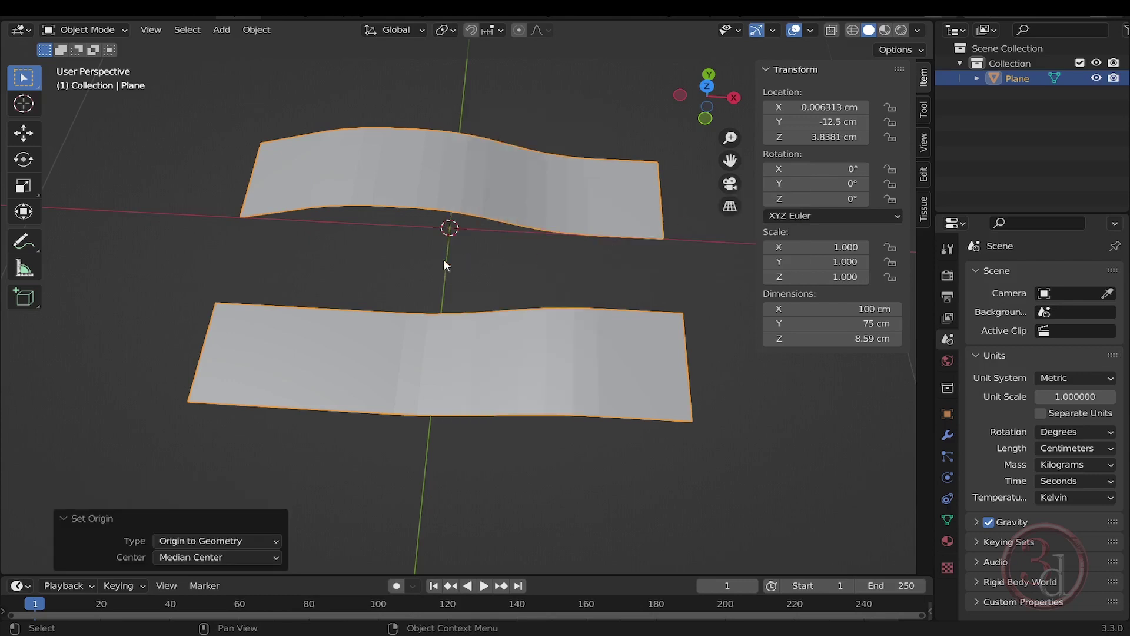
{"action": "middle_click_drag", "start_coordinate": [447, 268], "coordinate": [500, 251]}
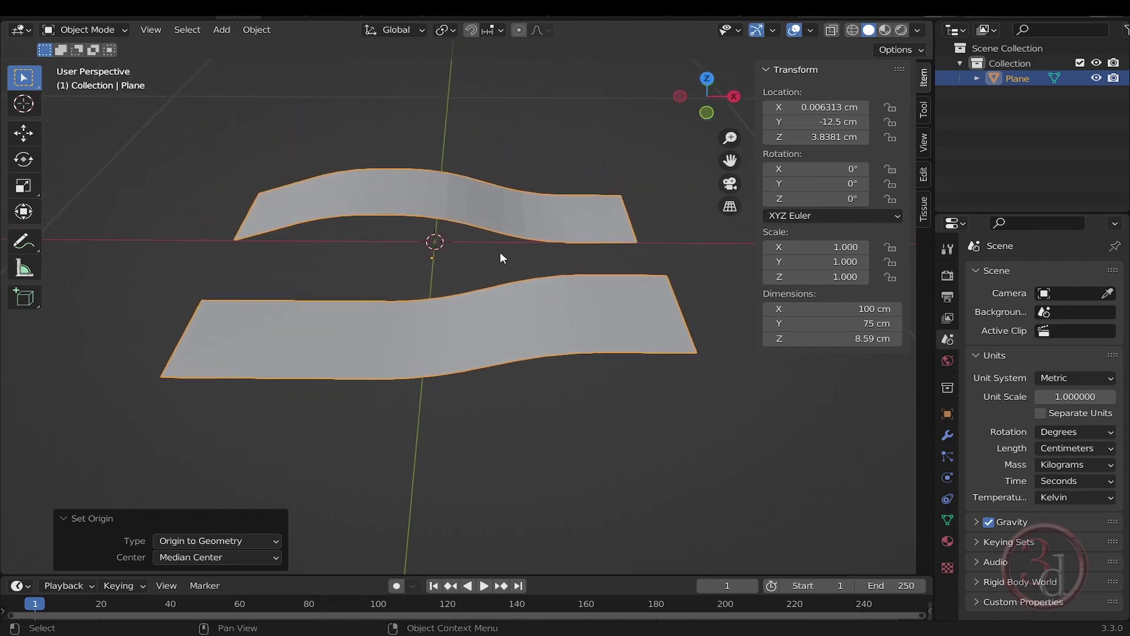
Duplicate the pair of strips in place and rotate the copy 90° about the global Z axis
{"action": "key", "text": "shift+d"}
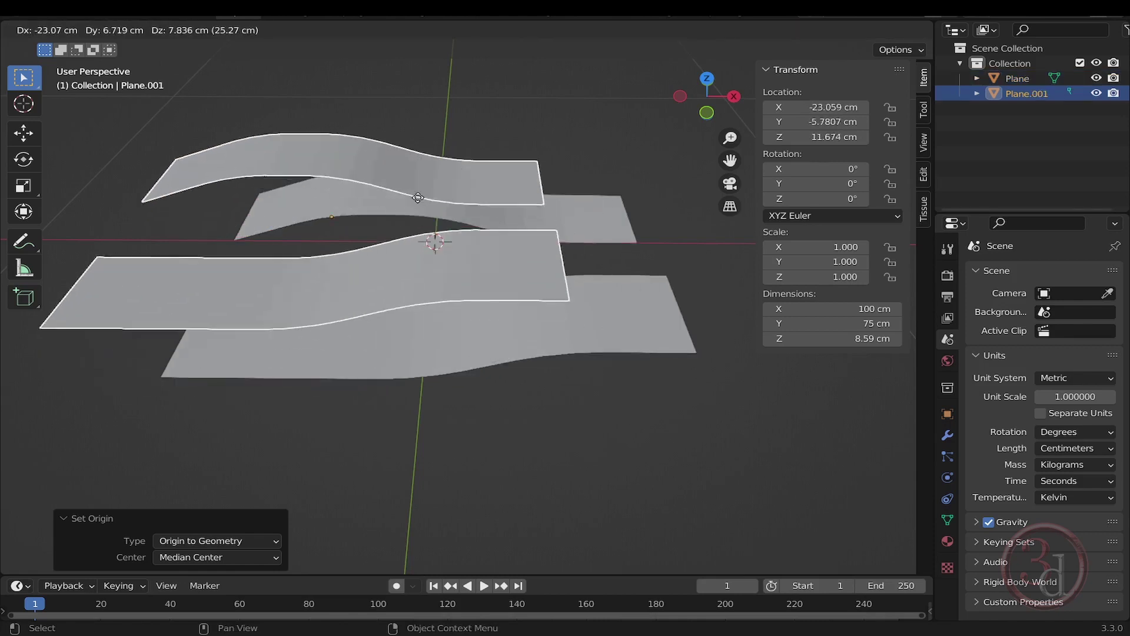
{"action": "left_click", "coordinate": [533, 217]}
{"action": "key", "text": "r"}
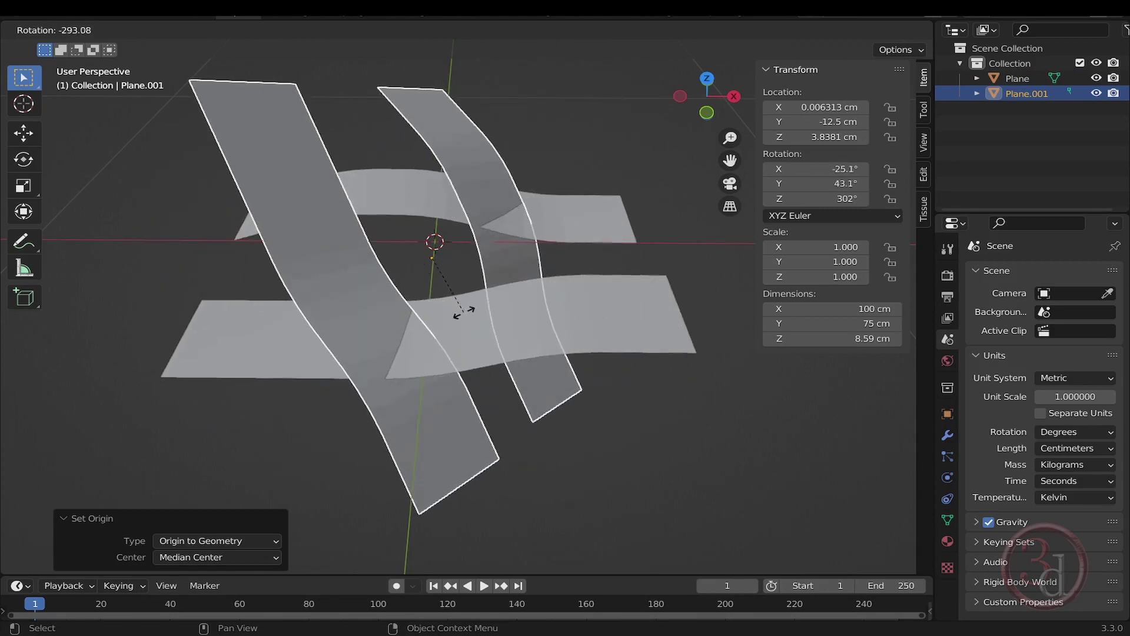
{"action": "key", "text": "z"}
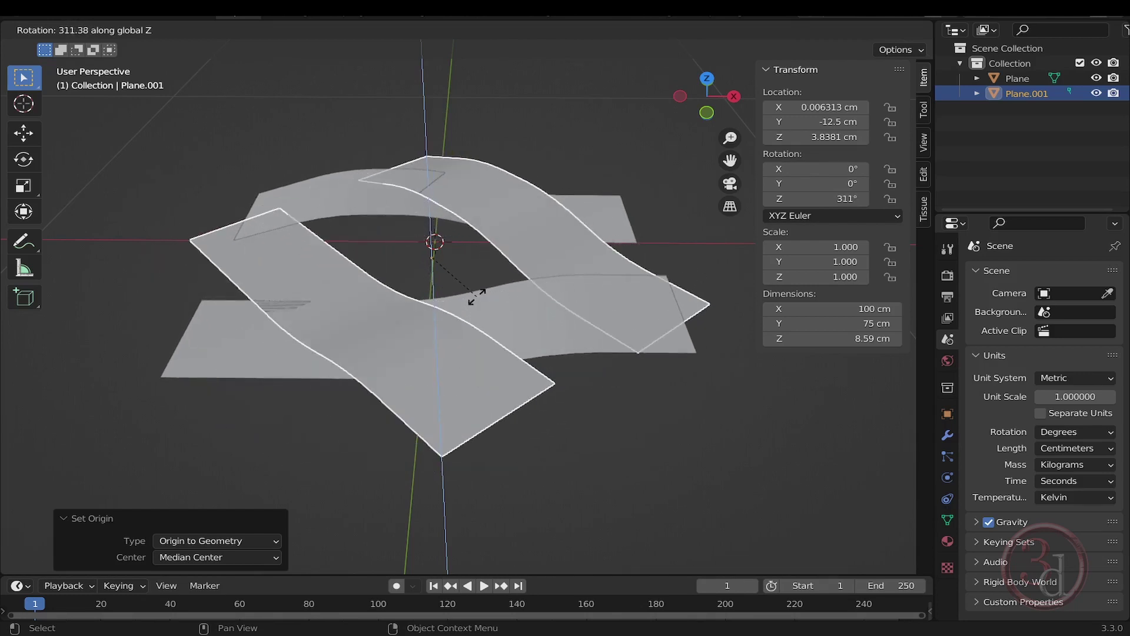
{"action": "type", "text": "90"}
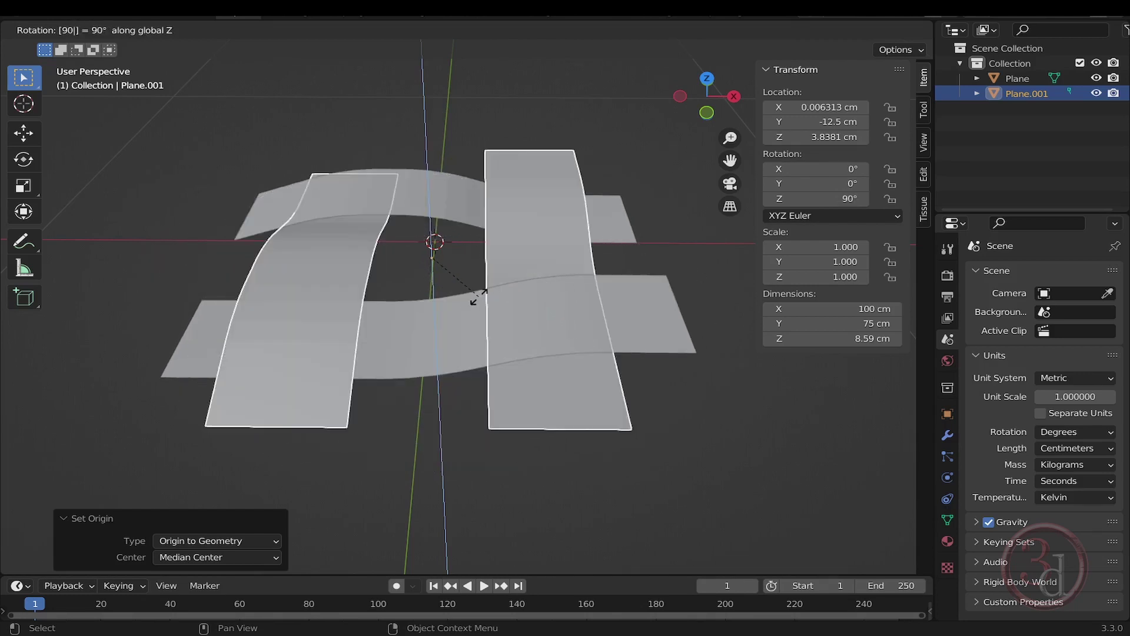
{"action": "key", "text": "Return"}
{"action": "middle_click_drag", "start_coordinate": [485, 298], "coordinate": [448, 244]}
Join the rotated copy and the original strips into one object
{"action": "left_click", "coordinate": [447, 244]}
{"action": "left_click", "coordinate": [459, 207]}
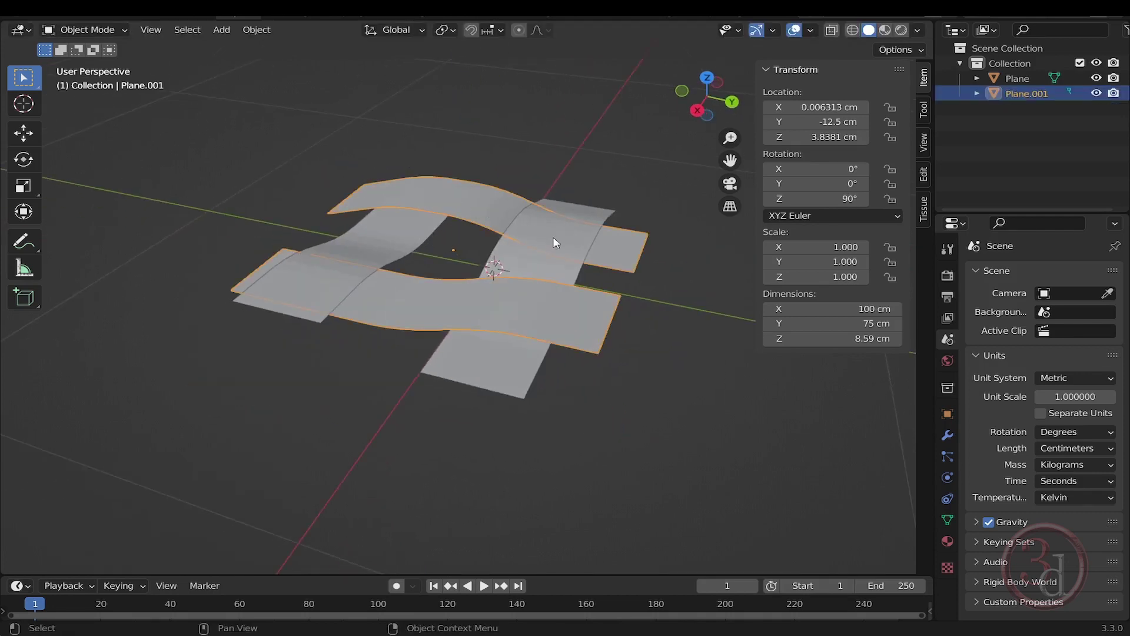
{"action": "left_click", "coordinate": [513, 372], "text": "shift"}
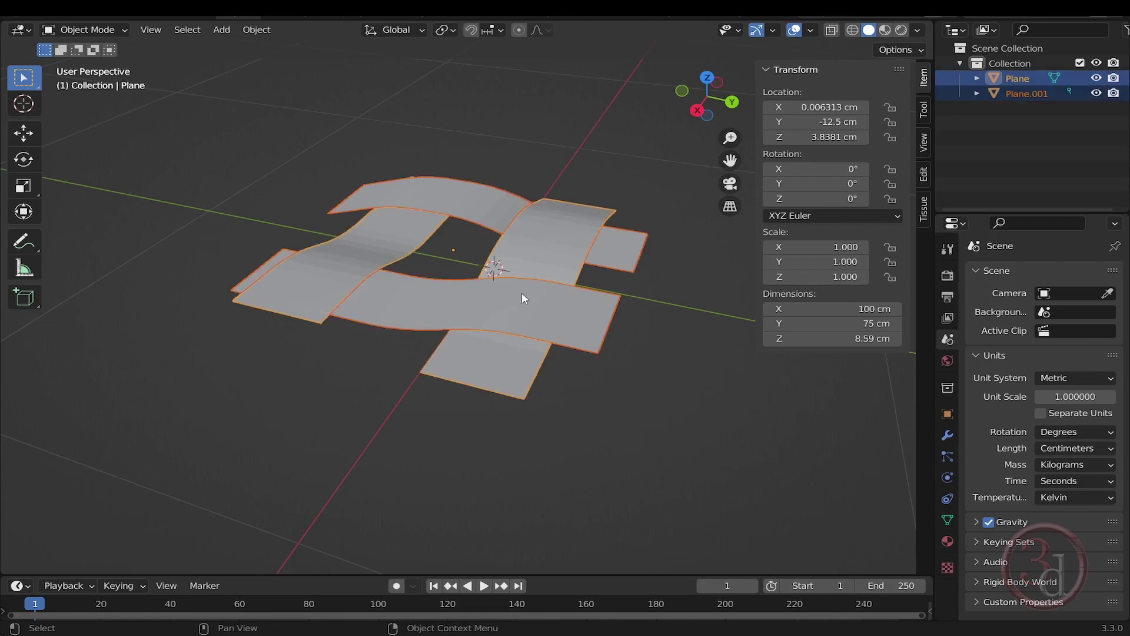
{"action": "key", "text": "ctrl+j"}
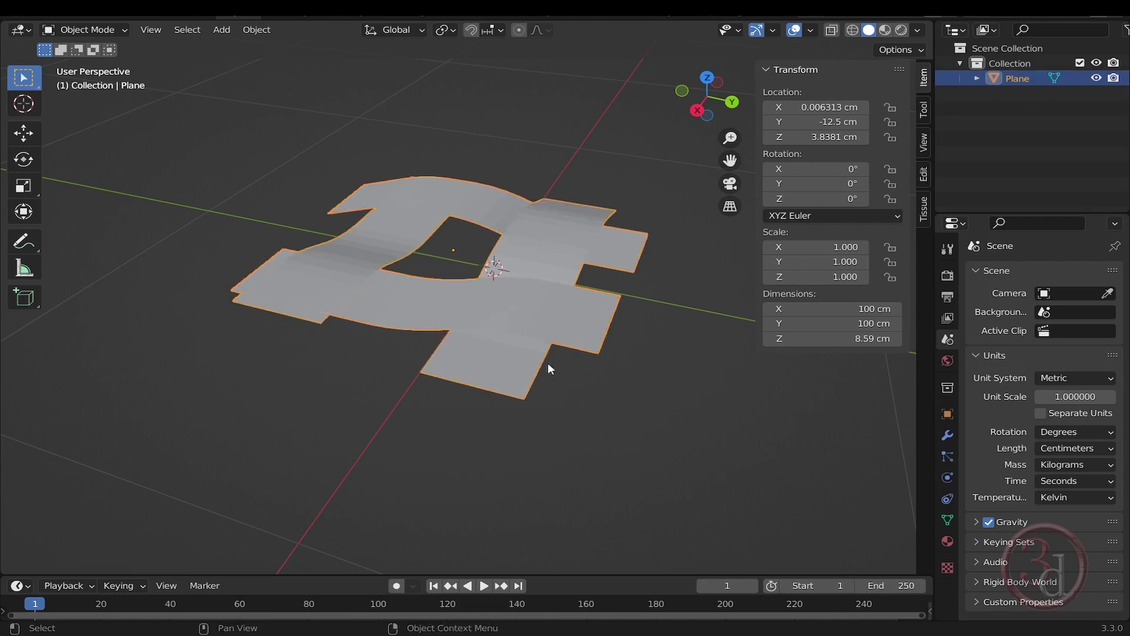
{"action": "key", "text": "alt+a"}
{"action": "left_click", "coordinate": [521, 306]}
{"action": "middle_click_drag", "start_coordinate": [415, 321], "coordinate": [657, 358]}
{"action": "key", "text": "Tab"}
{"action": "key", "text": "Tab"}
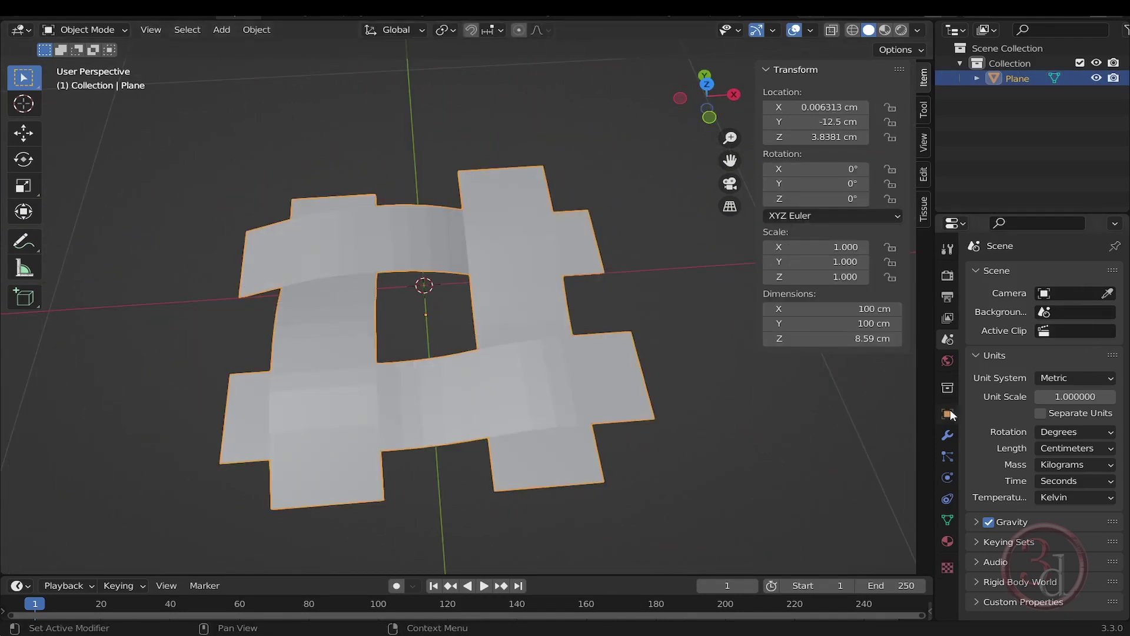
Add an Array modifier to the joined weave tile to repeat it once along X
{"action": "left_click", "coordinate": [947, 433]}
{"action": "left_click", "coordinate": [1007, 272]}
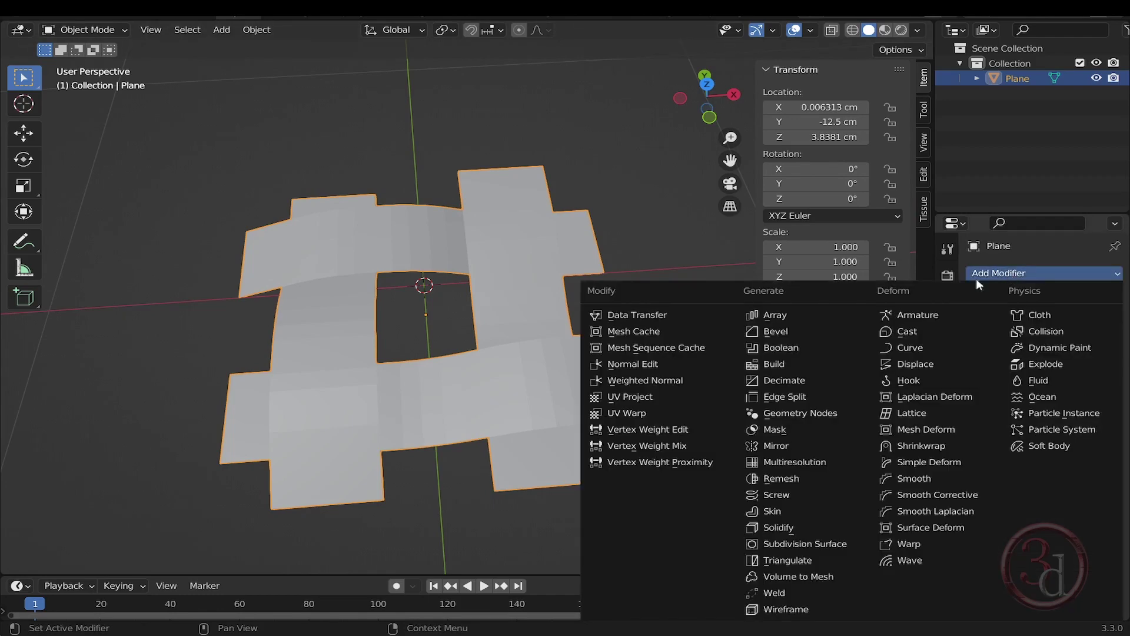
{"action": "left_click", "coordinate": [783, 319]}
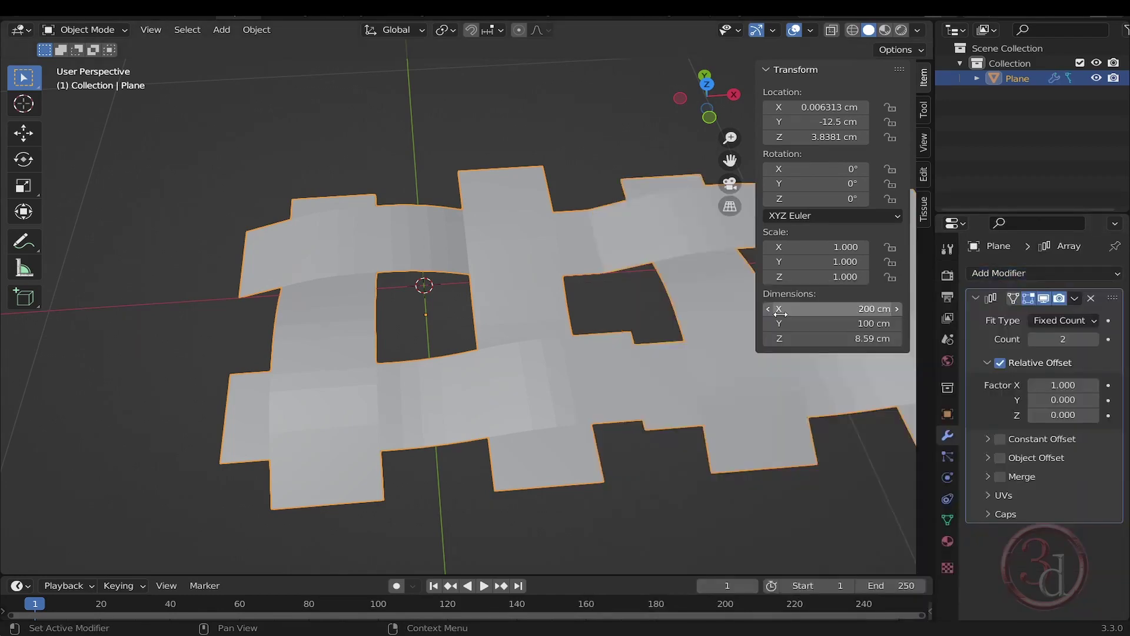
{"action": "middle_click_drag", "start_coordinate": [666, 319], "coordinate": [583, 193]}
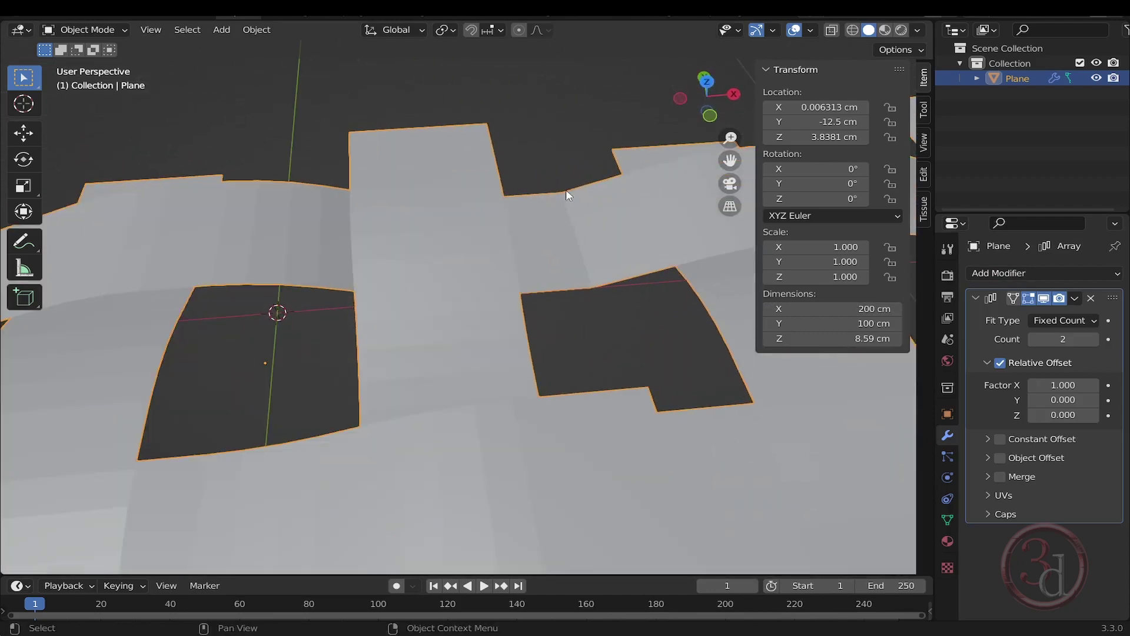
{"action": "middle_click_drag", "start_coordinate": [566, 275], "coordinate": [215, 321]}
Set snapping to Vertex and raise the near crosswise strip's -X end edge along Z by about 8.59 cm, level with its +X end
{"action": "key", "text": "Tab"}
{"action": "left_click_drag", "start_coordinate": [215, 321], "coordinate": [295, 435]}
{"action": "middle_click_drag", "start_coordinate": [351, 426], "coordinate": [579, 156]}
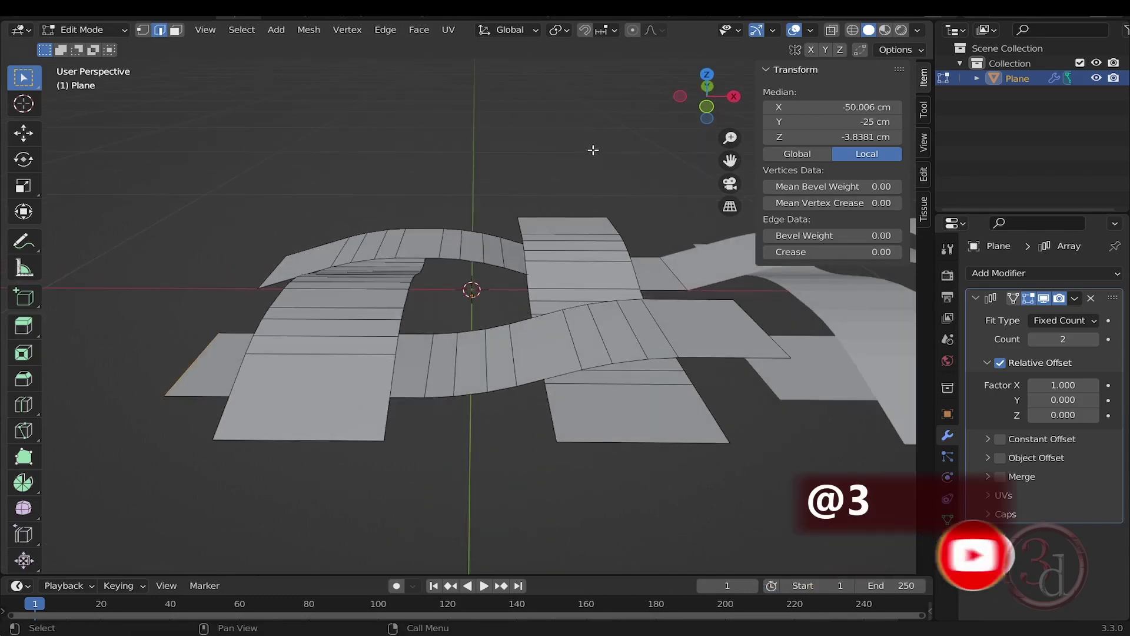
{"action": "left_click", "coordinate": [602, 30]}
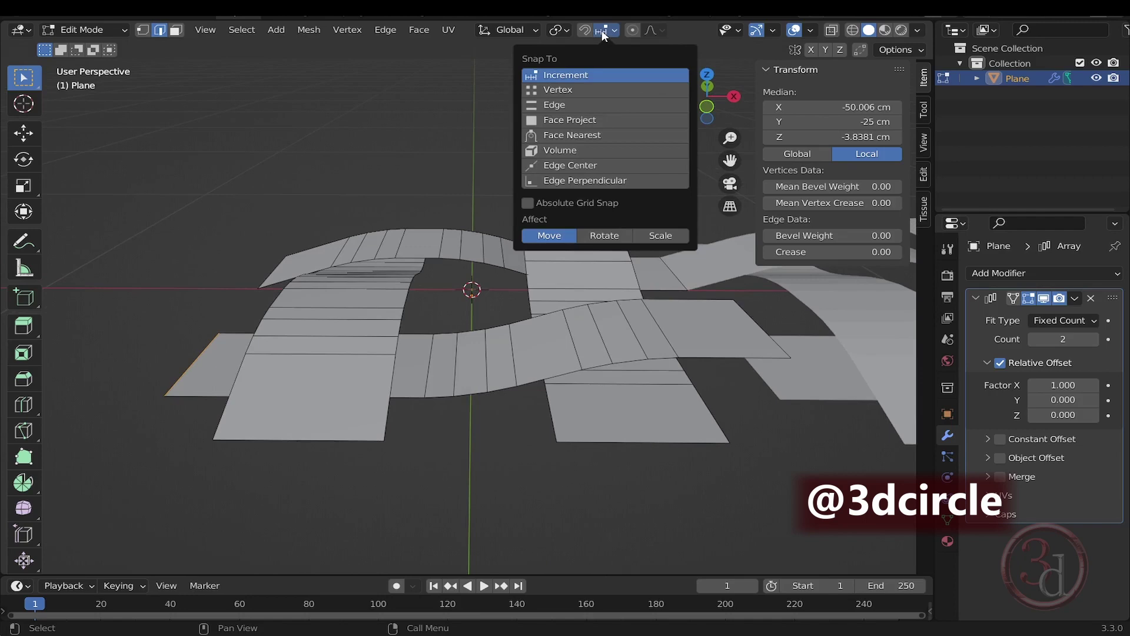
{"action": "left_click", "coordinate": [577, 90]}
{"action": "middle_click_drag", "start_coordinate": [459, 71], "coordinate": [514, 270]}
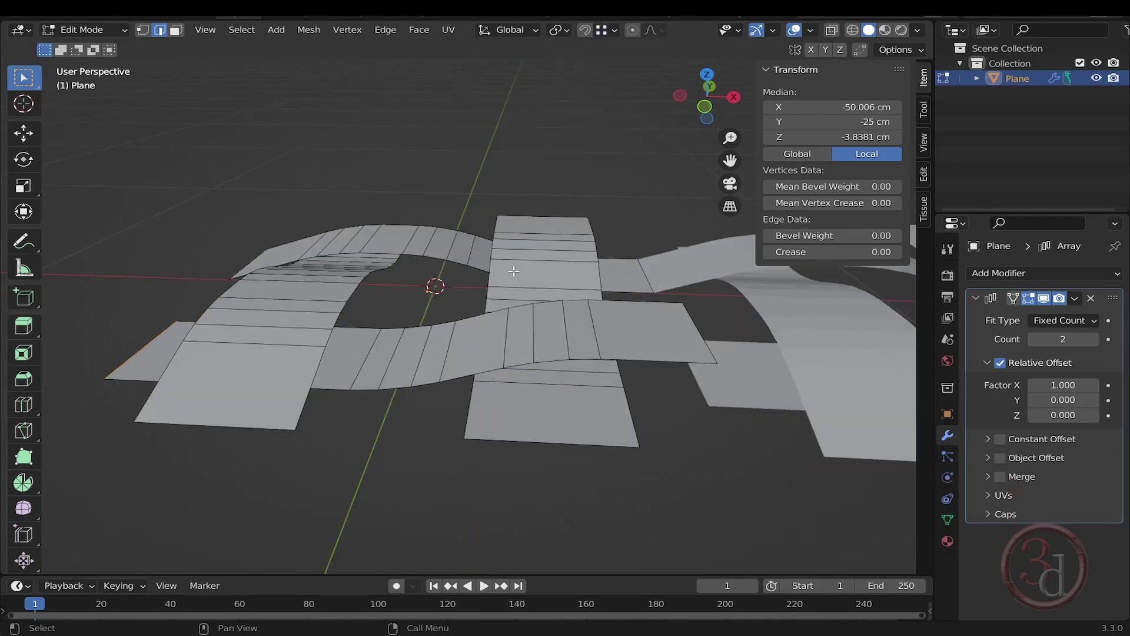
{"action": "key", "text": "g"}
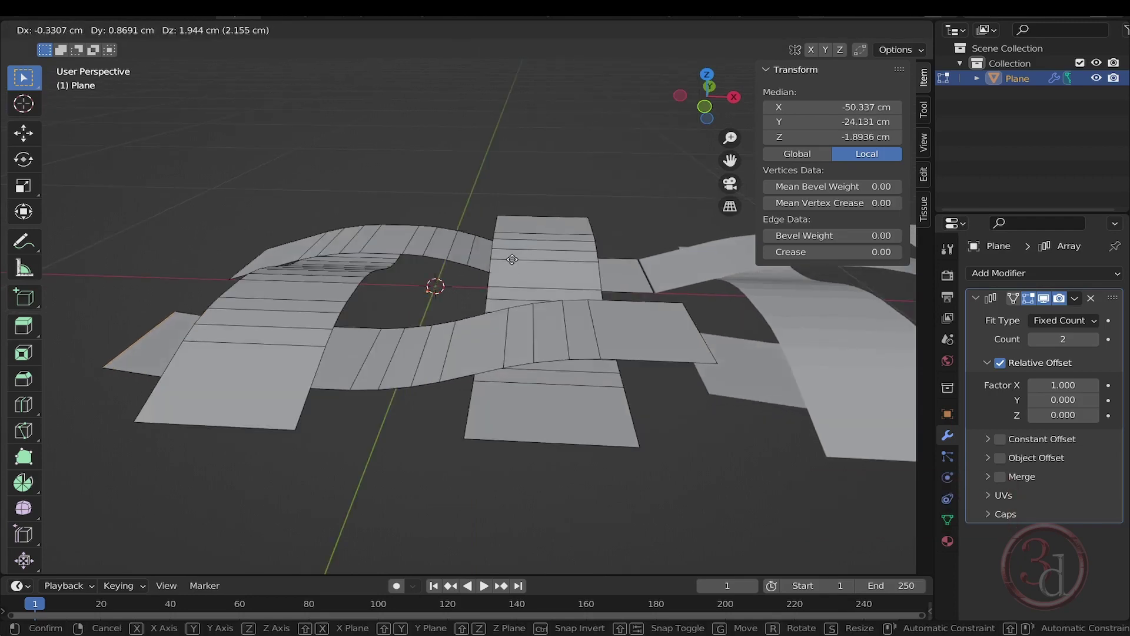
{"action": "key", "text": "z"}
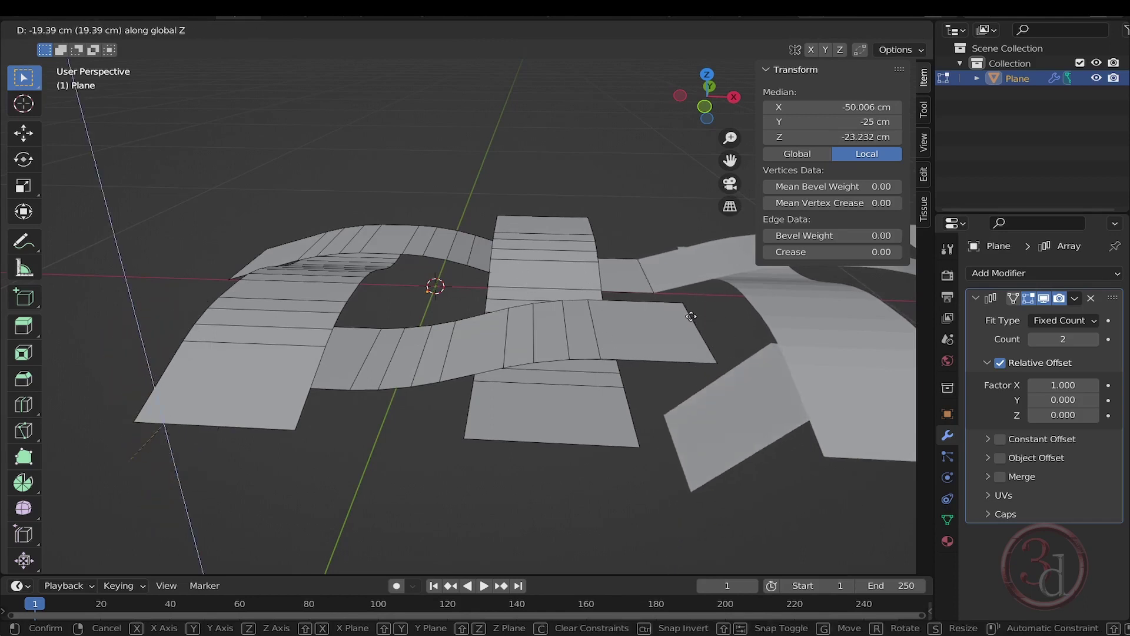
{"action": "left_click", "coordinate": [715, 366]}
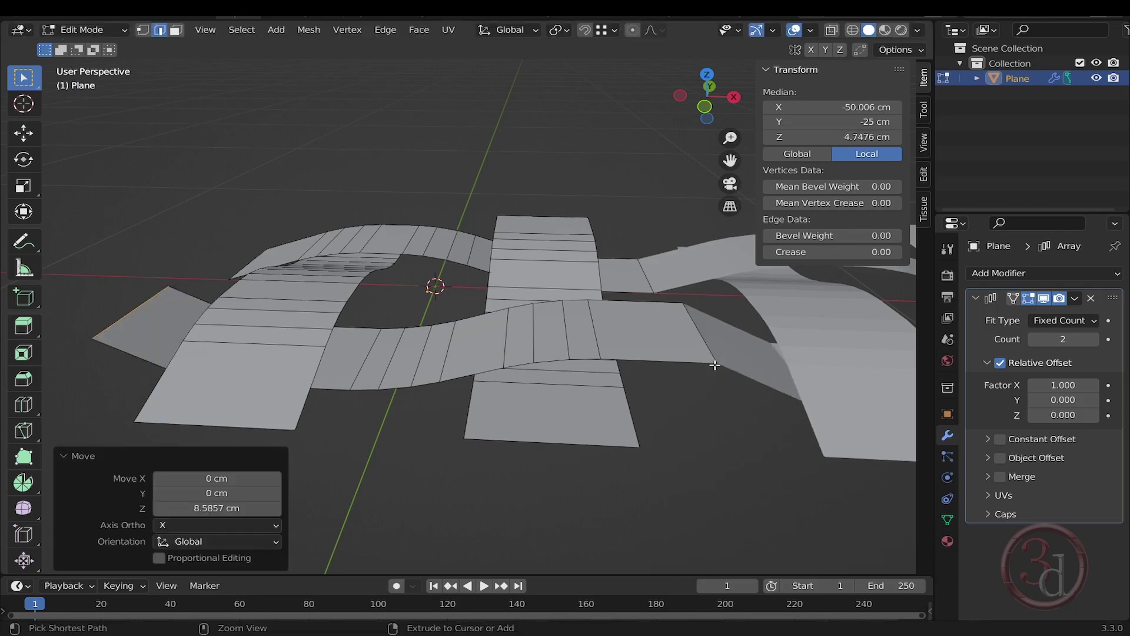
{"action": "middle_click_drag", "start_coordinate": [751, 402], "coordinate": [674, 391]}
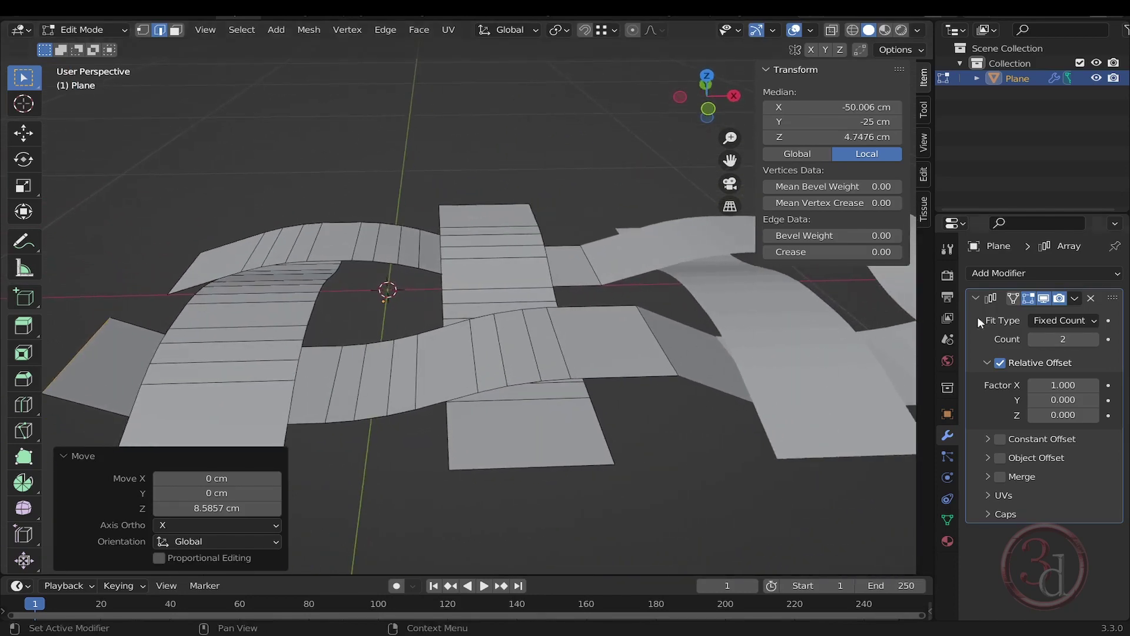
Turn off the viewport display of the Array modifier
{"action": "left_click", "coordinate": [1045, 298]}
{"action": "middle_click_drag", "start_coordinate": [660, 347], "coordinate": [569, 356]}
{"action": "middle_click_drag", "start_coordinate": [457, 326], "coordinate": [658, 319]}
{"action": "middle_click_drag", "start_coordinate": [283, 287], "coordinate": [545, 288]}
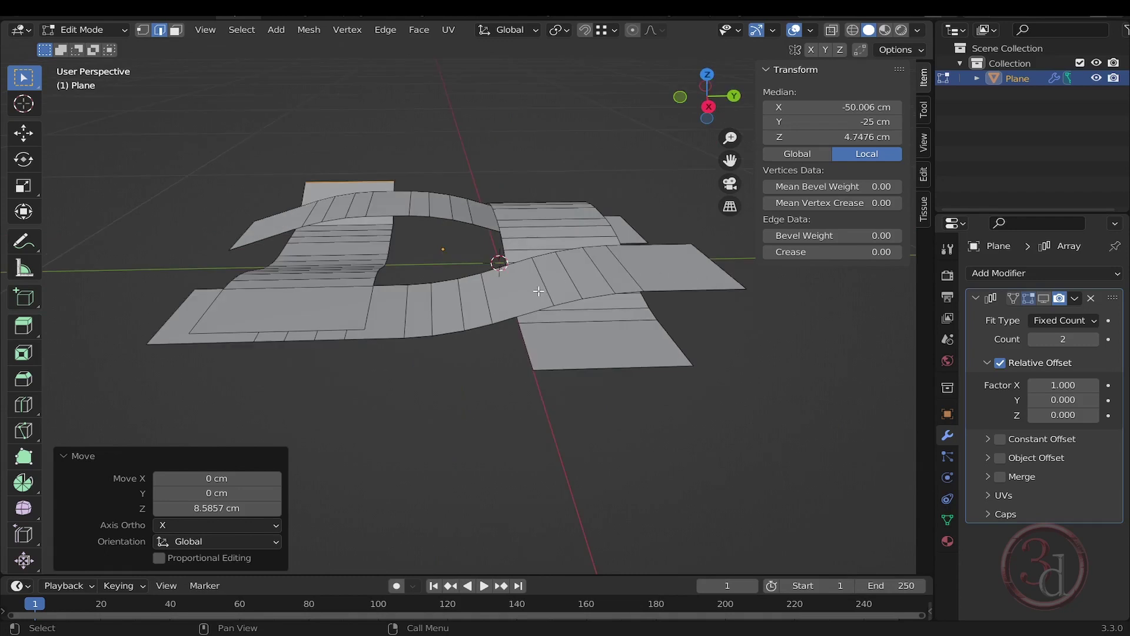
Raise the -Y end edge of the +X lengthwise strip along Z by about 8.59 cm, level with its +Y end
{"action": "middle_click_drag", "start_coordinate": [195, 319], "coordinate": [197, 330]}
{"action": "left_click", "coordinate": [191, 335]}
{"action": "middle_click_drag", "start_coordinate": [513, 342], "coordinate": [489, 332]}
{"action": "key", "text": "g"}
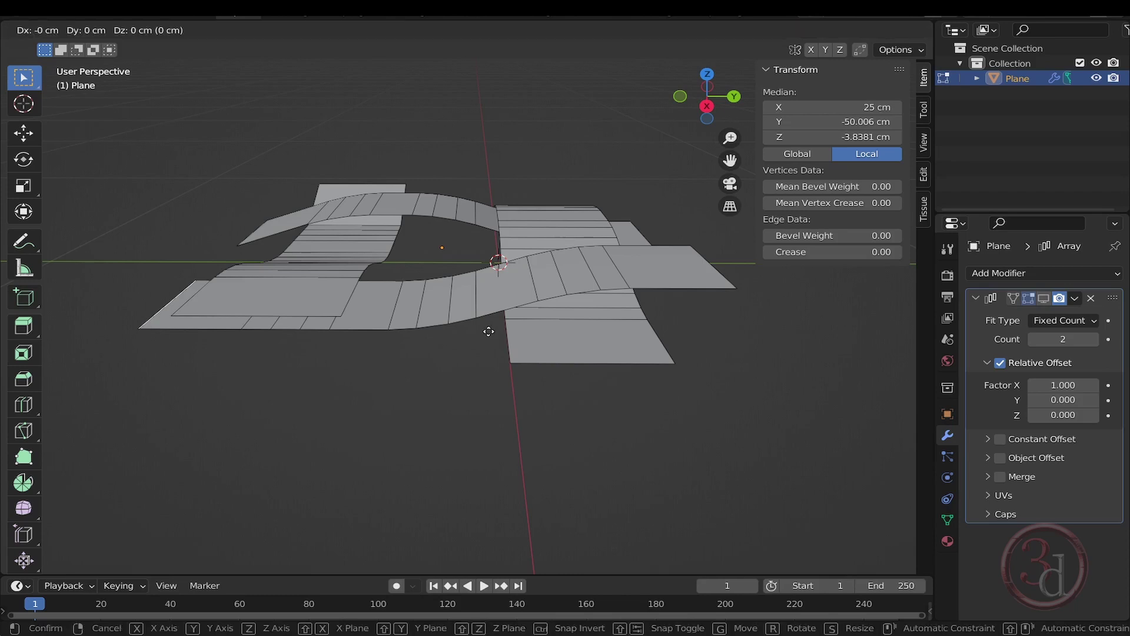
{"action": "key", "text": "z"}
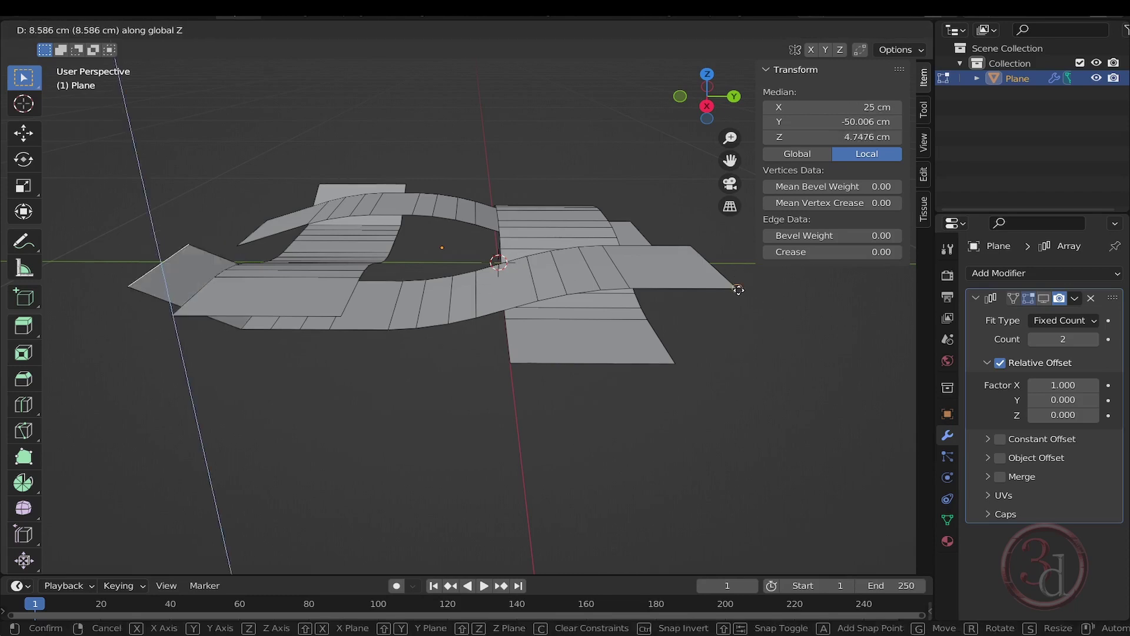
{"action": "left_click", "coordinate": [738, 289]}
{"action": "middle_click_drag", "start_coordinate": [745, 300], "coordinate": [775, 345]}
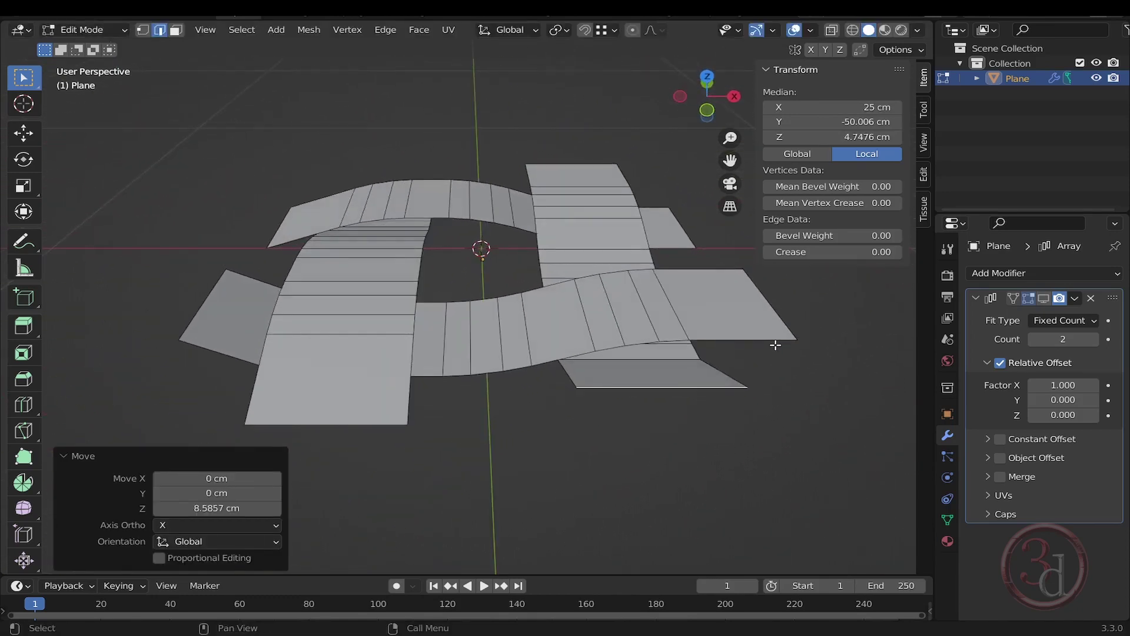
Restore the Array modifier's viewport display and cut one loop across the near crosswise strip's -X end segment, slide factor about 0.447
{"action": "left_click", "coordinate": [1044, 298]}
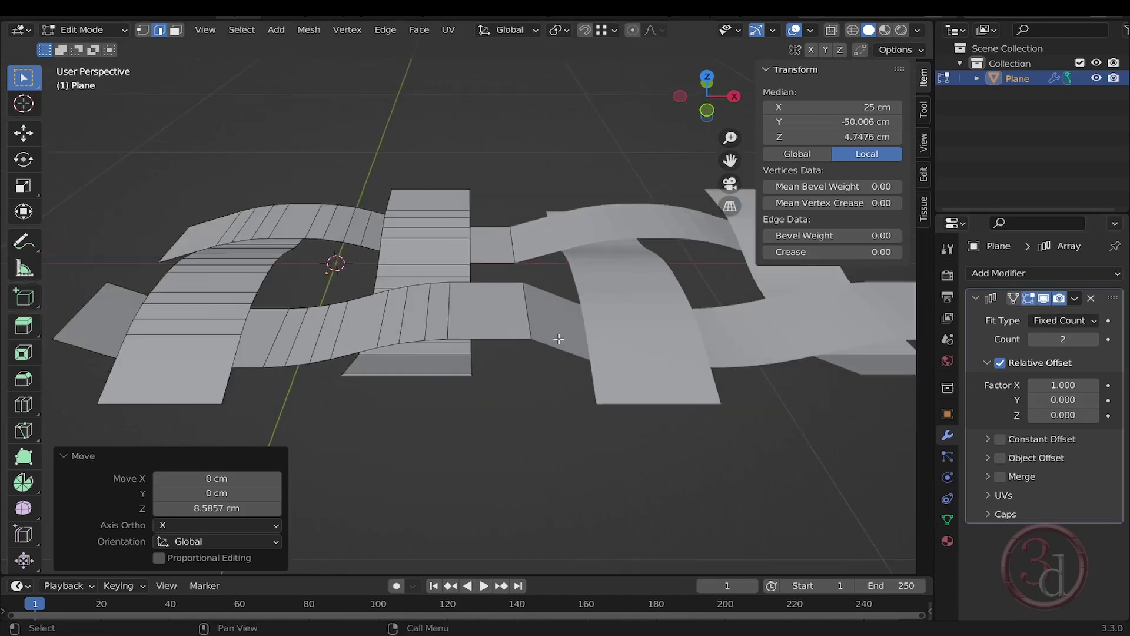
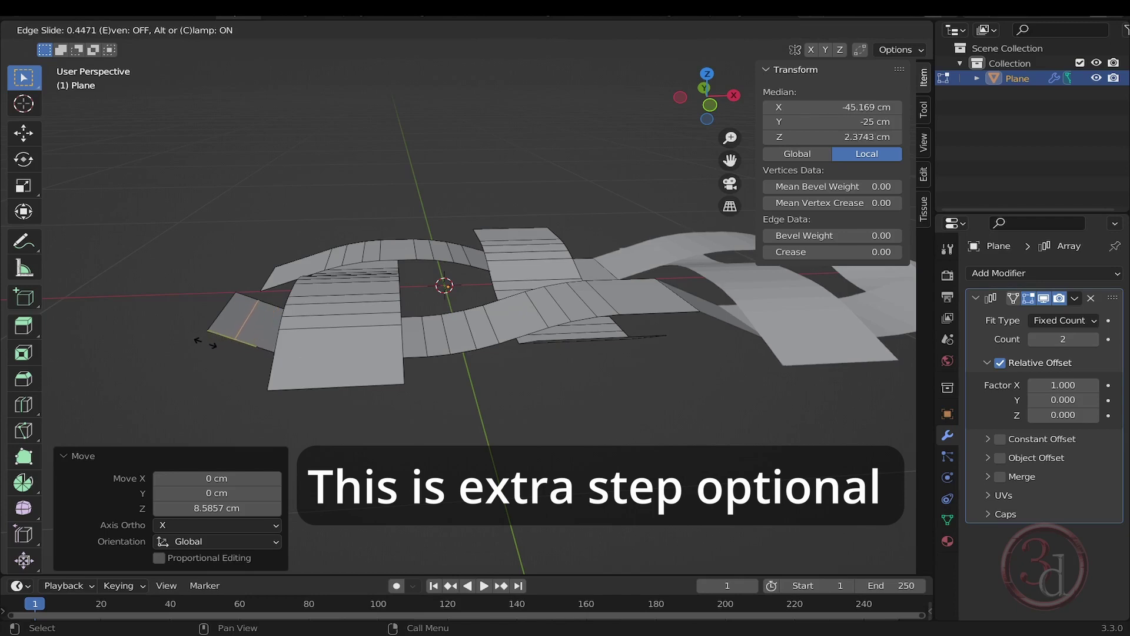
{"action": "left_click", "coordinate": [207, 343]}
Raise the near crosswise strip's new loop about 1.24 cm along Z and bevel it about 3.55 cm wide with 3 segments
{"action": "key", "text": "g"}
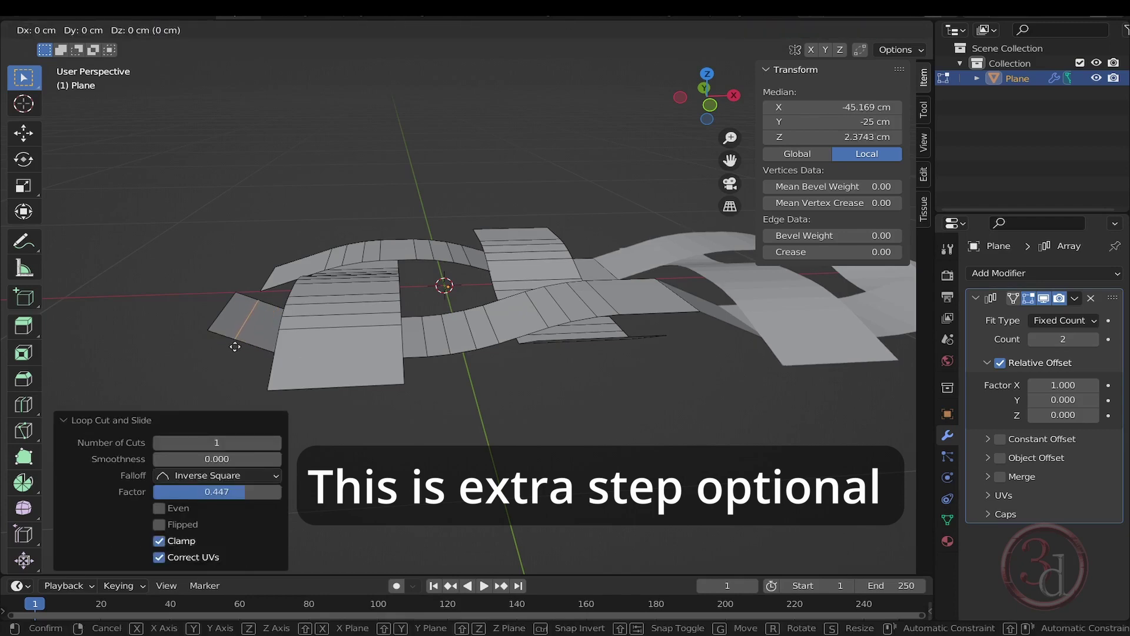
{"action": "key", "text": "z"}
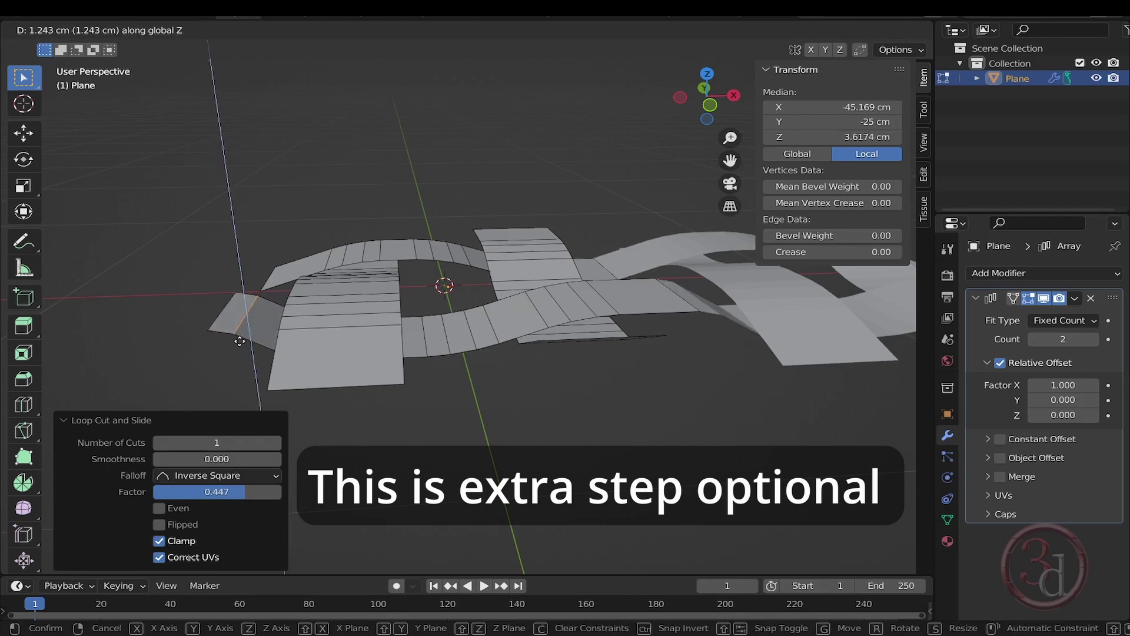
{"action": "left_click", "coordinate": [239, 341]}
{"action": "key", "text": "ctrl+b"}
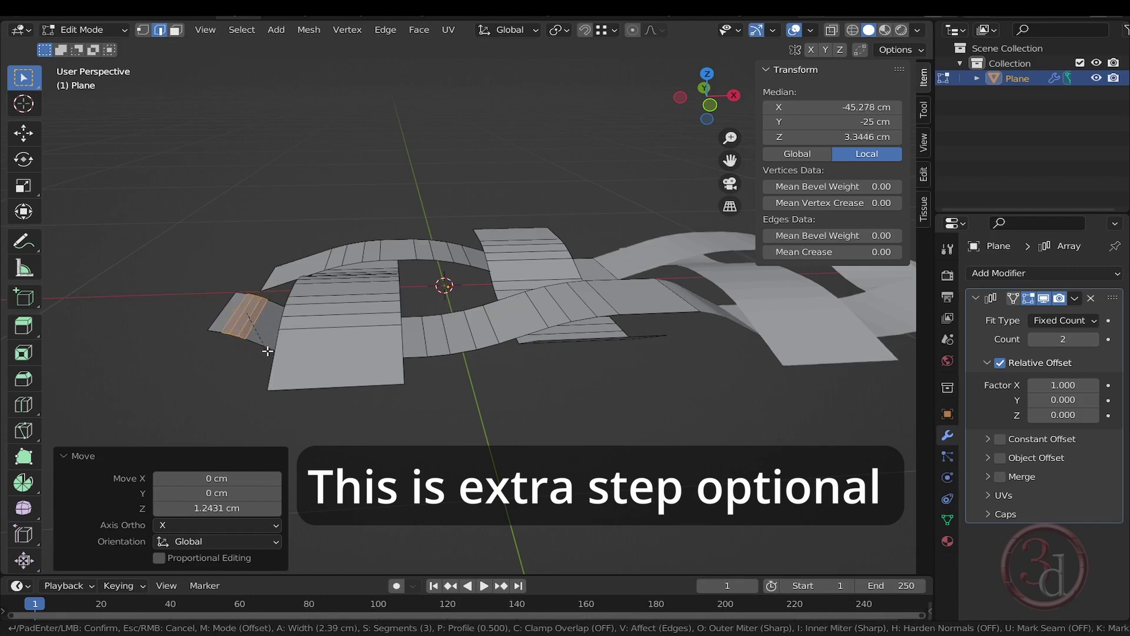
{"action": "left_click", "coordinate": [272, 354]}
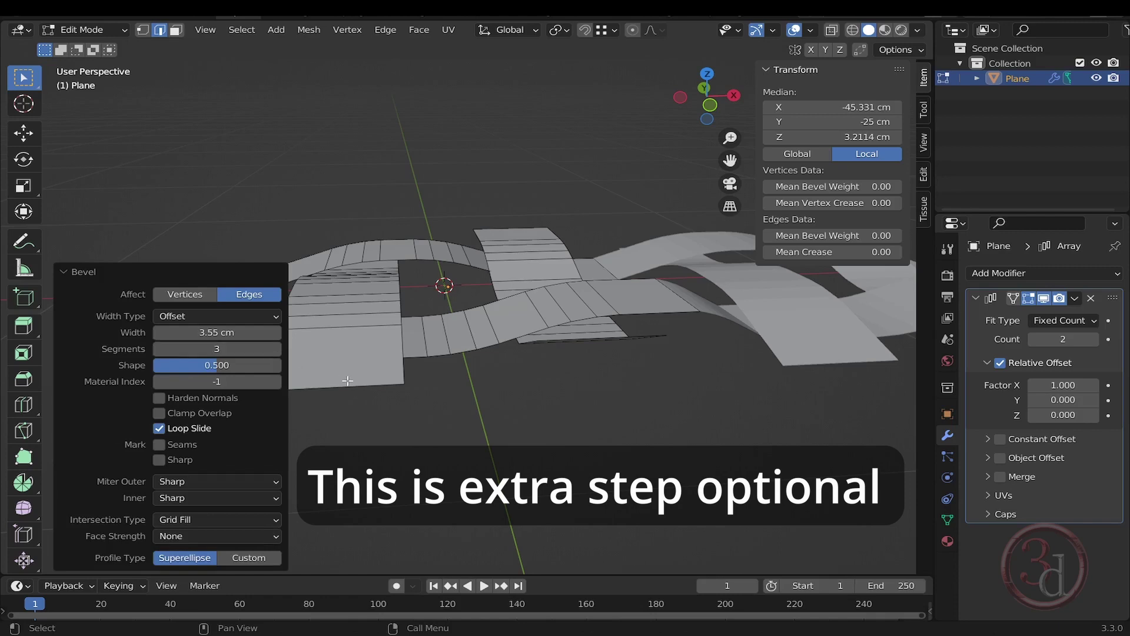
{"action": "left_click", "coordinate": [533, 422]}
Cut one loop across the -X end segment of the far crosswise strip, at a slide factor of about 0.327
{"action": "middle_click_drag", "start_coordinate": [534, 422], "coordinate": [550, 376]}
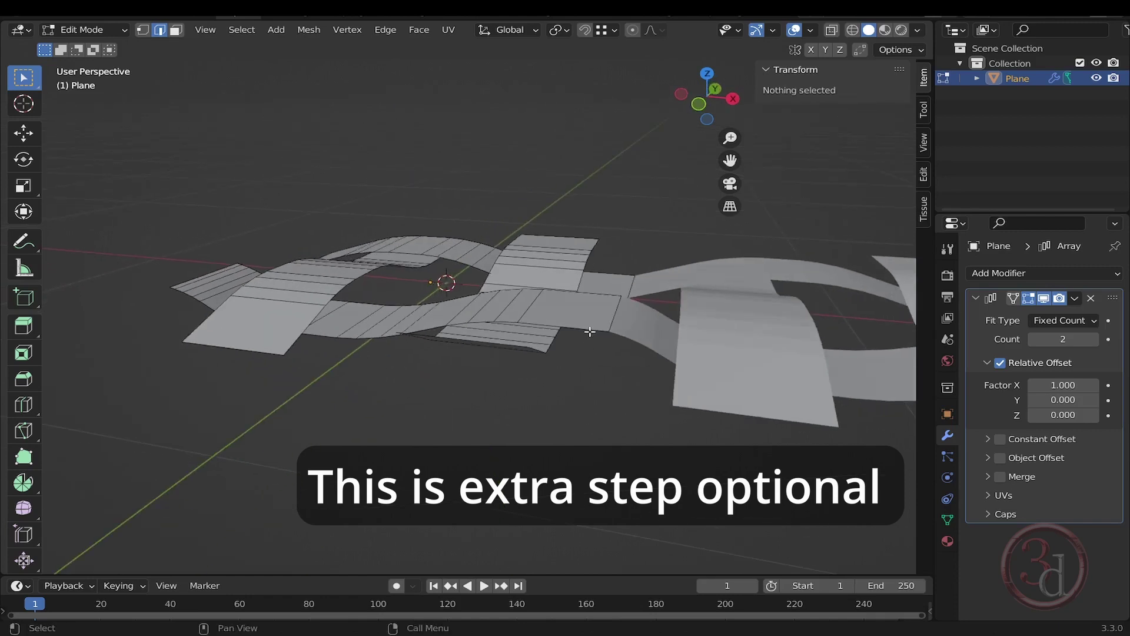
{"action": "middle_click_drag", "start_coordinate": [521, 288], "coordinate": [583, 316]}
{"action": "scroll", "coordinate": [582, 316], "scroll_direction": "up", "scroll_amount": 4}
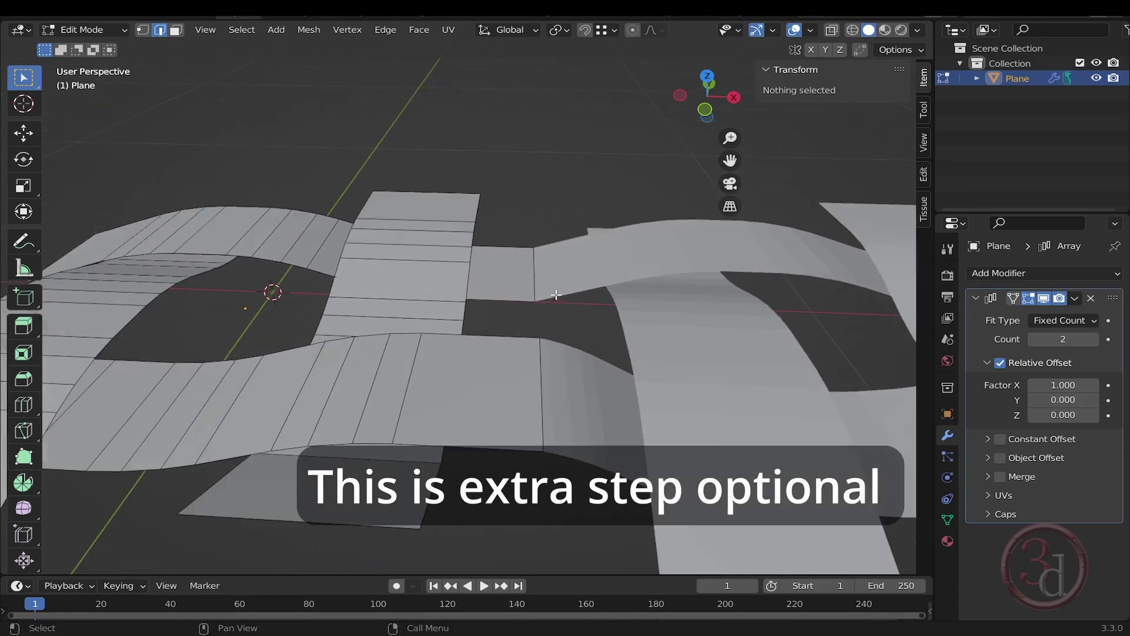
{"action": "middle_click_drag", "start_coordinate": [547, 301], "coordinate": [712, 348]}
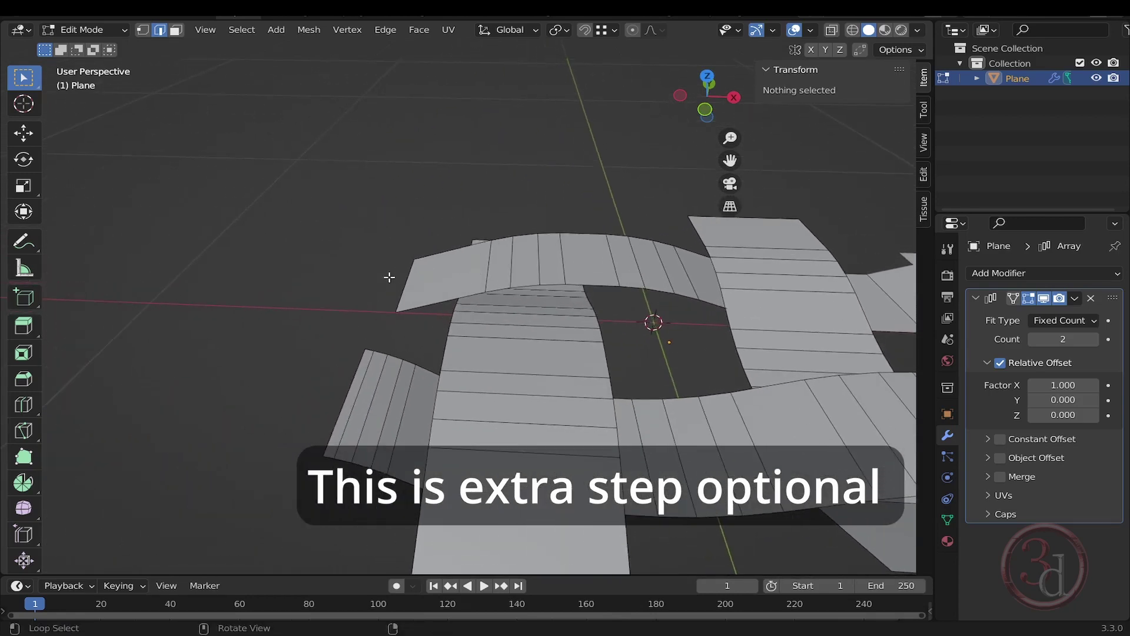
{"action": "middle_click_drag", "start_coordinate": [391, 272], "coordinate": [396, 273]}
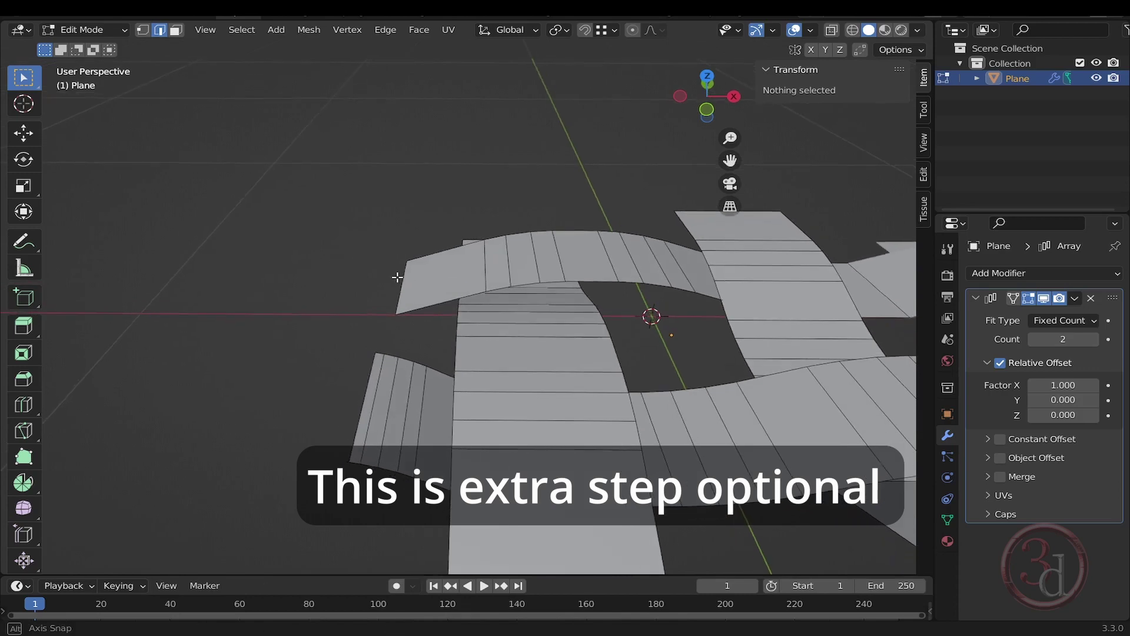
{"action": "left_click", "coordinate": [425, 286], "text": "alt"}
{"action": "key", "text": "g"}
{"action": "key", "text": "g"}
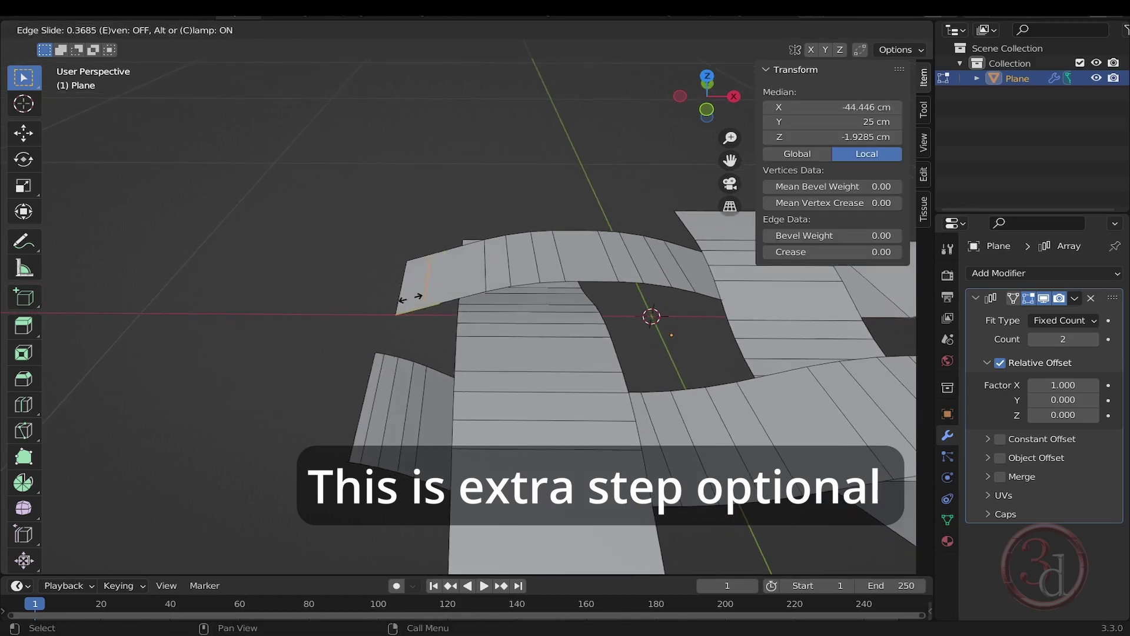
{"action": "left_click", "coordinate": [415, 297]}
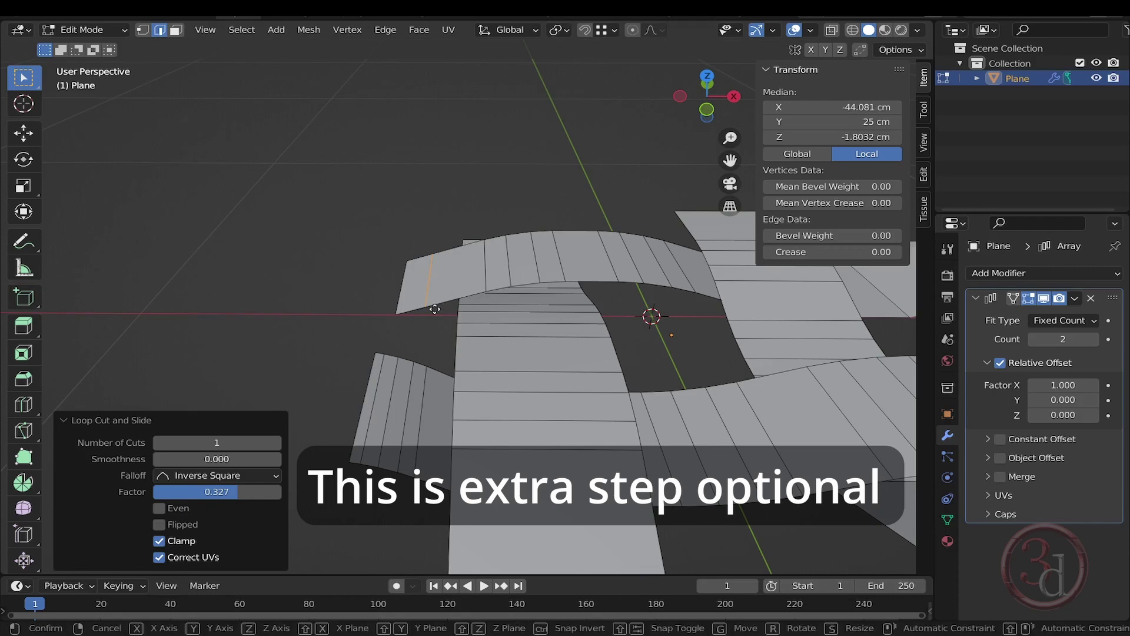
Lower the far crosswise strip's new loop about 1.68 cm along Z and bevel it about 3.21 cm wide with 3 segments
{"action": "key", "text": "g"}
{"action": "key", "text": "z"}
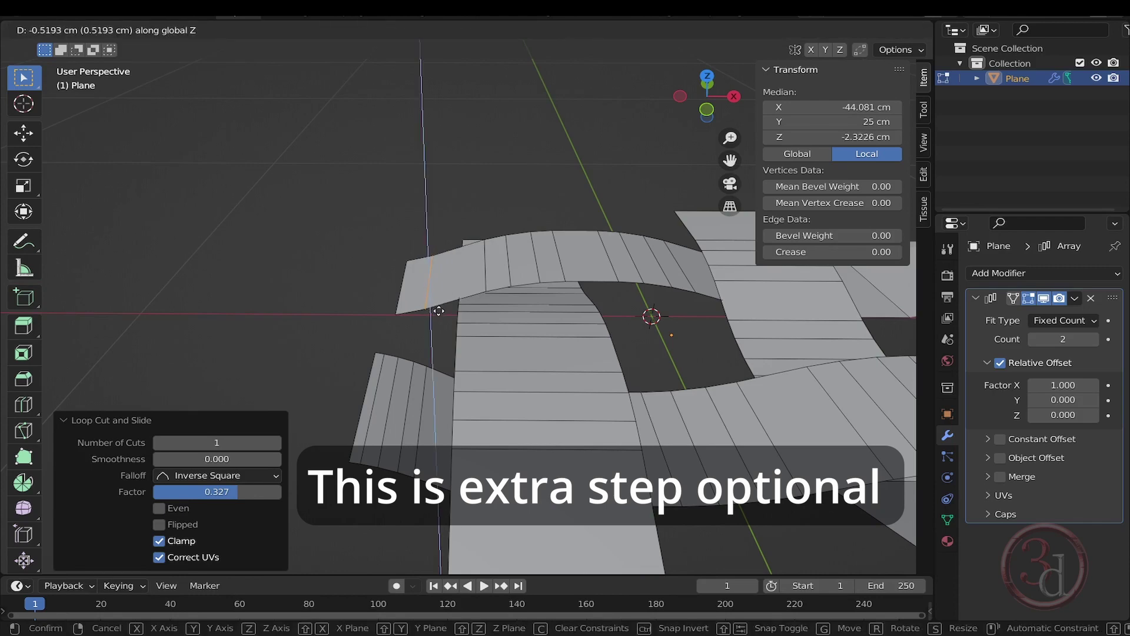
{"action": "left_click", "coordinate": [441, 315]}
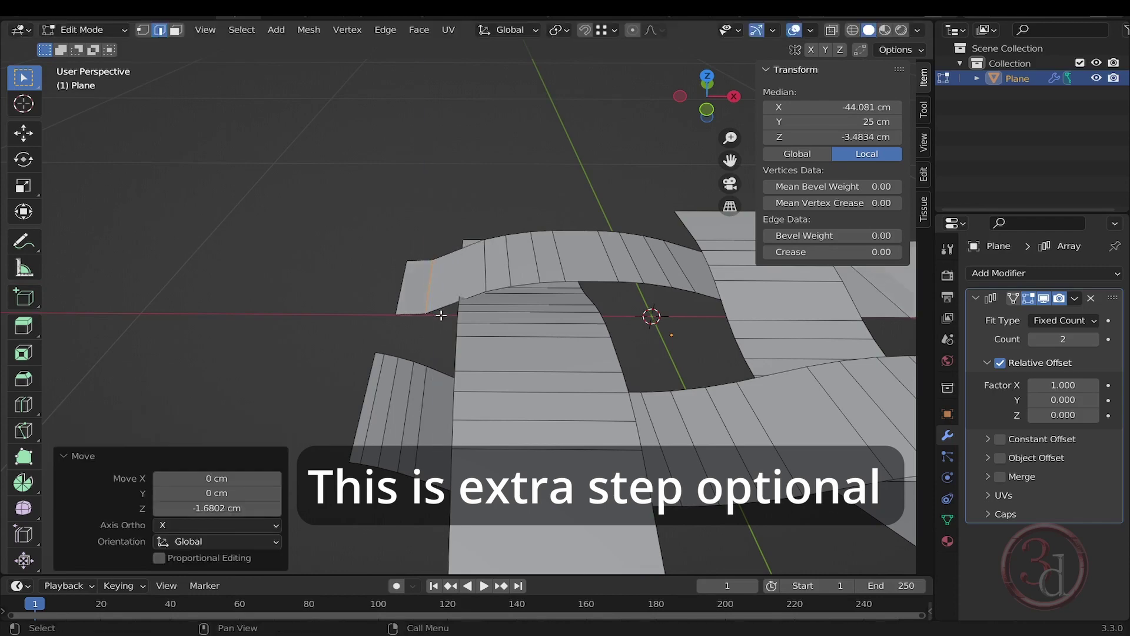
{"action": "key", "text": "ctrl+b"}
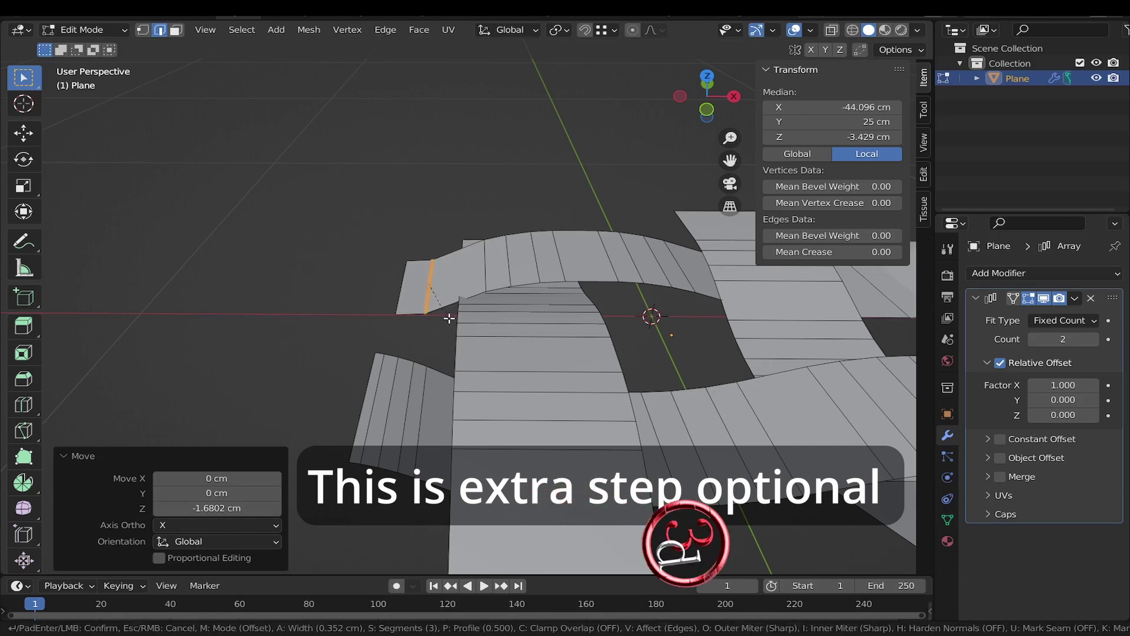
{"action": "left_click", "coordinate": [462, 323]}
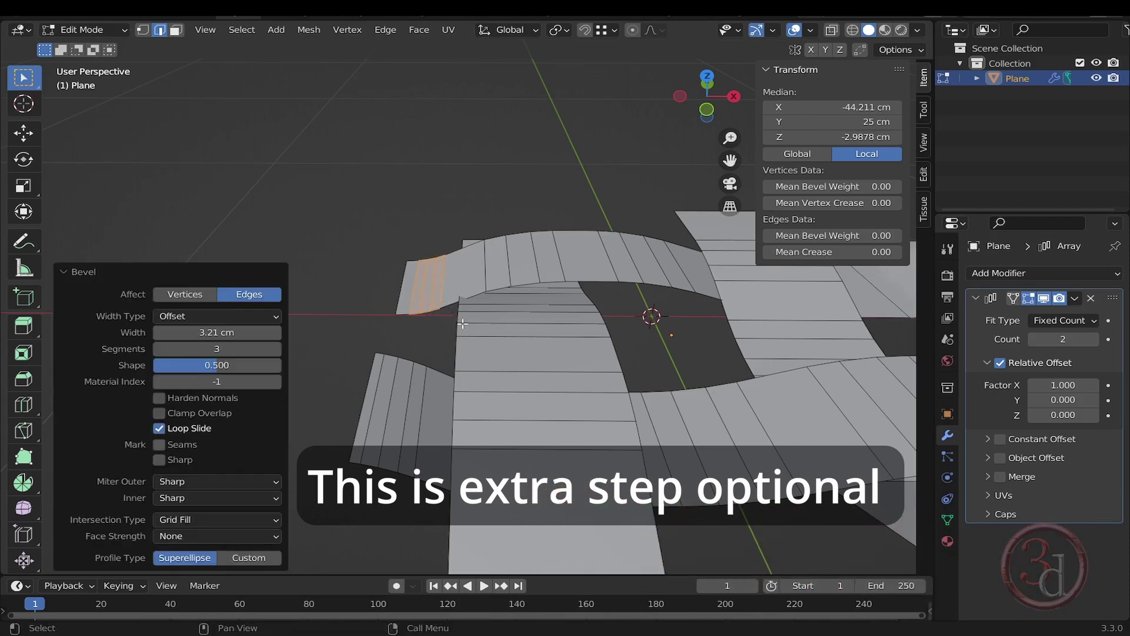
Return to Object Mode and set the Array modifier's relative offset to X 0 and Y 1
{"action": "middle_click_drag", "start_coordinate": [462, 323], "coordinate": [558, 307]}
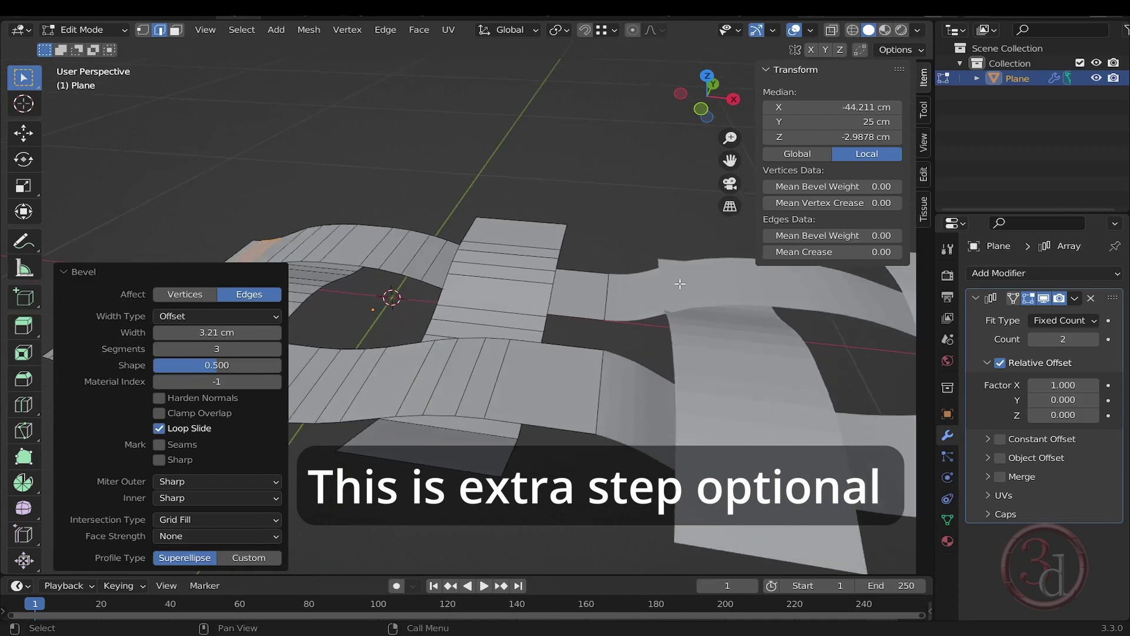
{"action": "middle_click_drag", "start_coordinate": [680, 284], "coordinate": [532, 470]}
{"action": "key", "text": "Tab"}
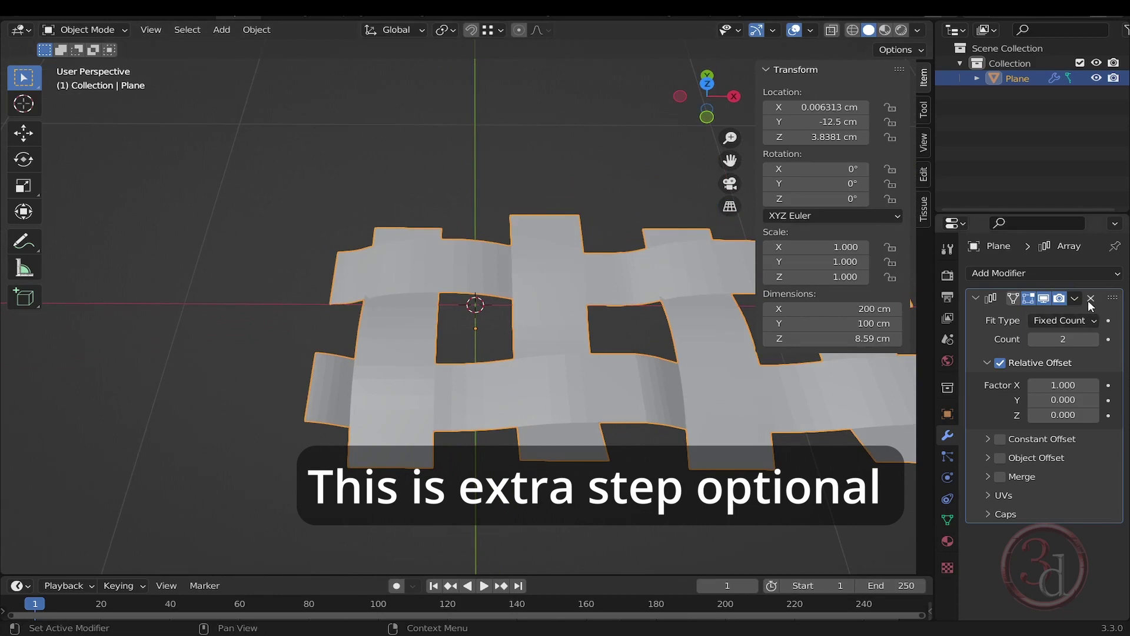
{"action": "left_click", "coordinate": [1063, 386]}
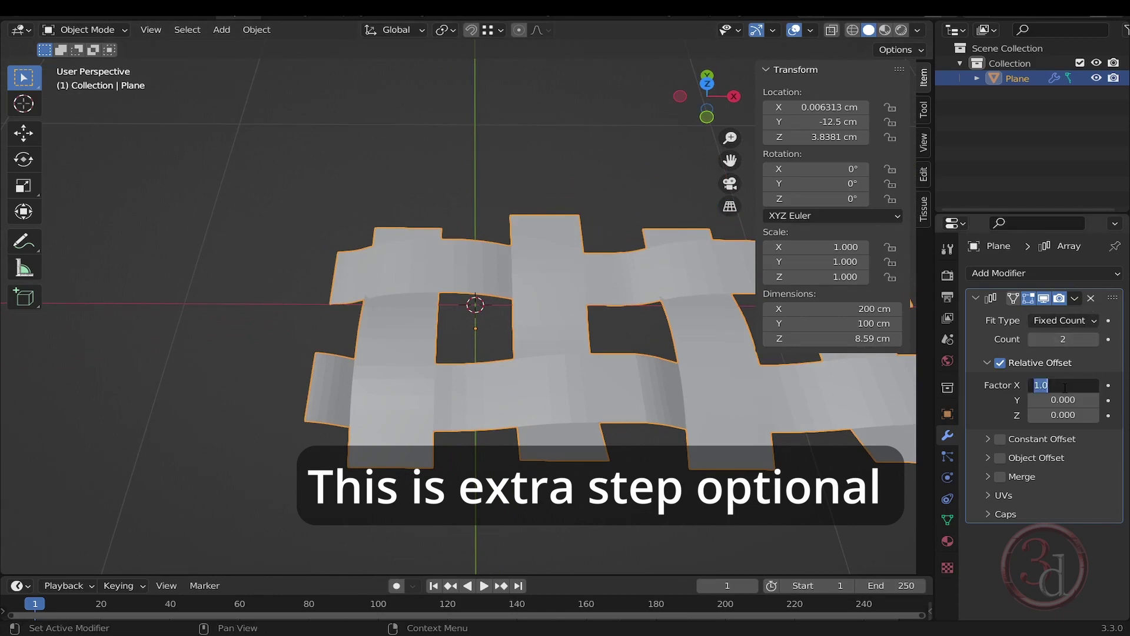
{"action": "type", "text": "0"}
{"action": "key", "text": "Tab"}
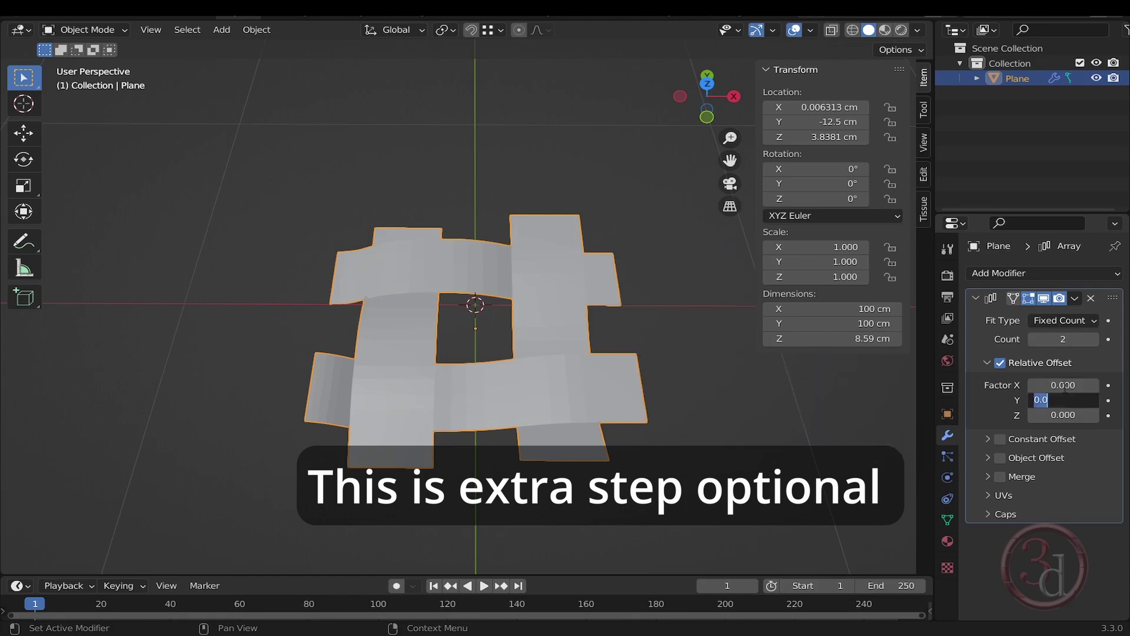
{"action": "type", "text": "1"}
{"action": "key", "text": "Return"}
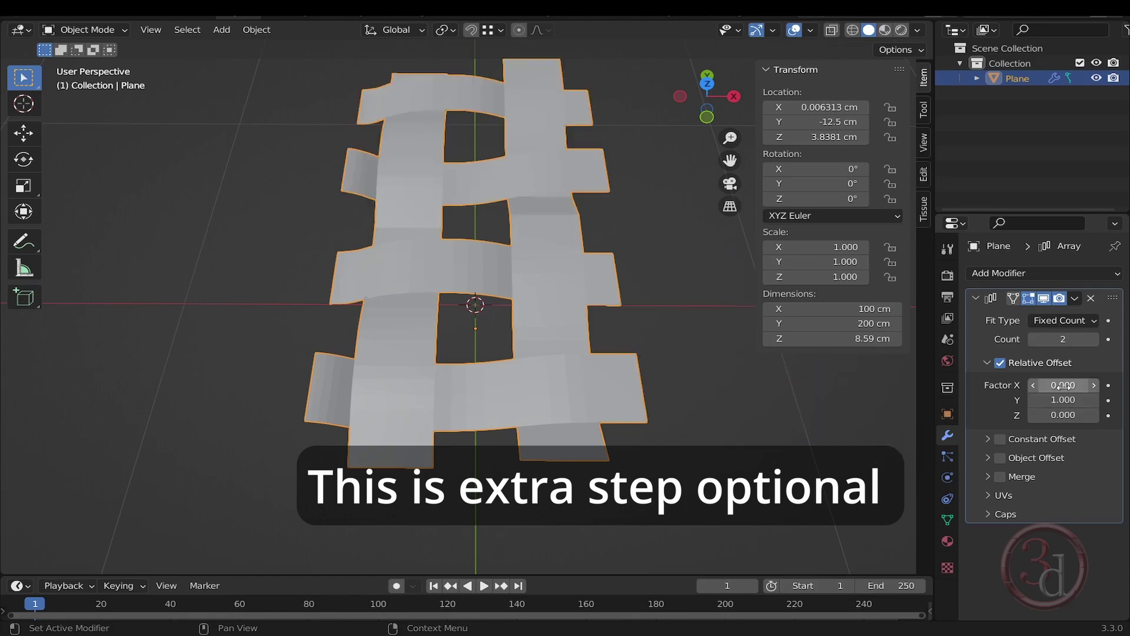
In Edit Mode, cut one loop across the -Y end segment of the +X lengthwise strip, at a slide factor of about 0.431
{"action": "middle_click_drag", "start_coordinate": [573, 307], "coordinate": [492, 369]}
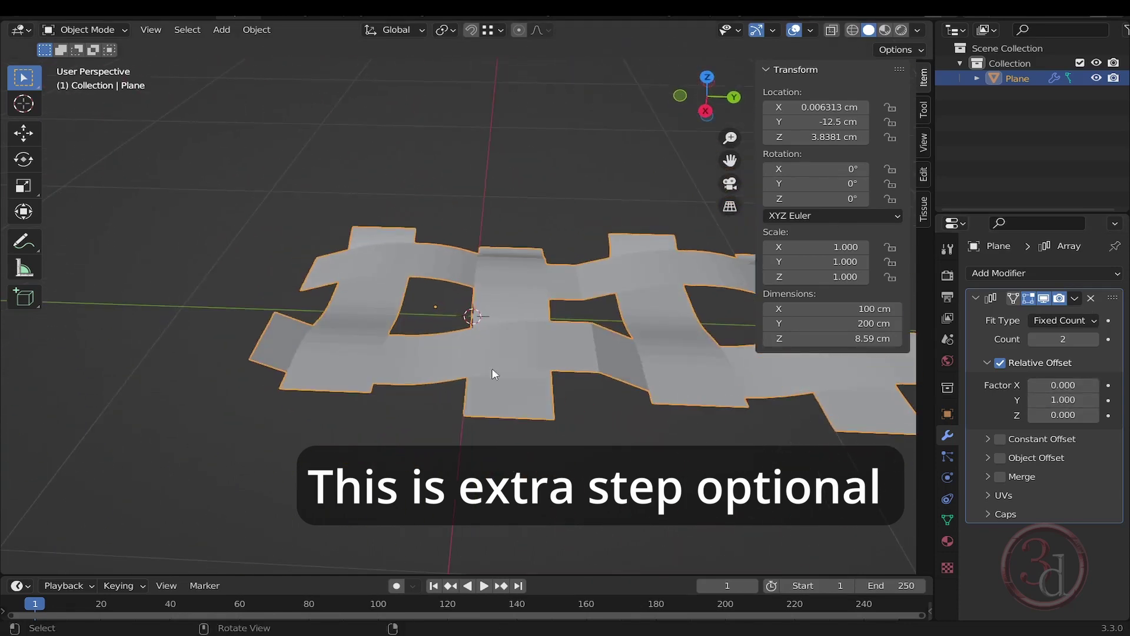
{"action": "scroll", "coordinate": [613, 335], "scroll_direction": "up", "scroll_amount": 4}
{"action": "key", "text": "Tab"}
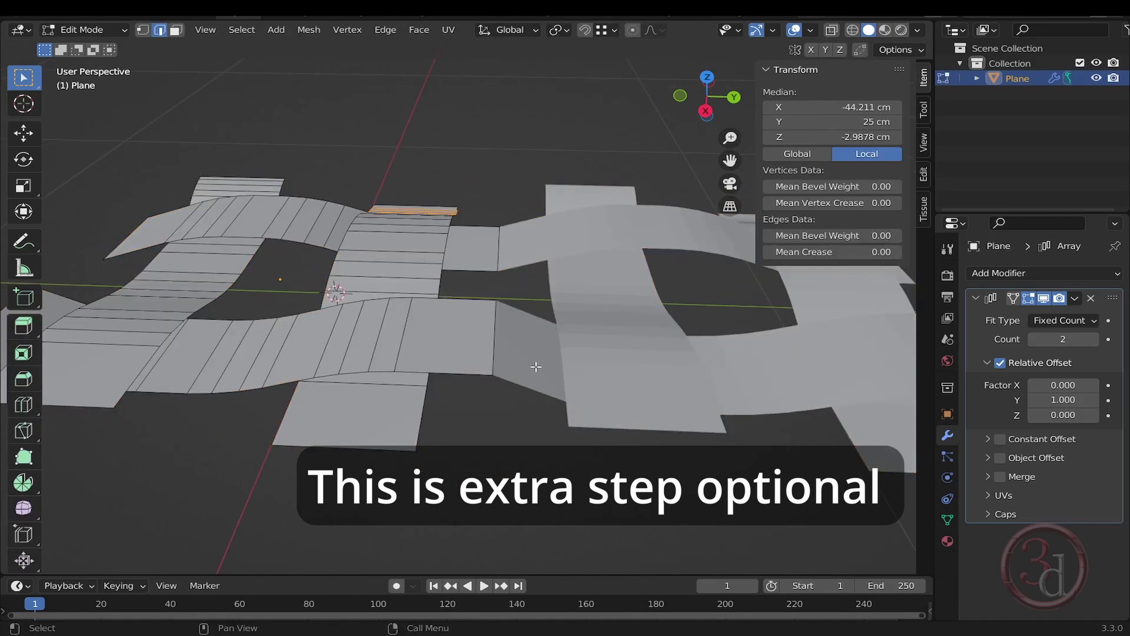
{"action": "middle_click_drag", "start_coordinate": [362, 406], "coordinate": [548, 420], "text": "shift"}
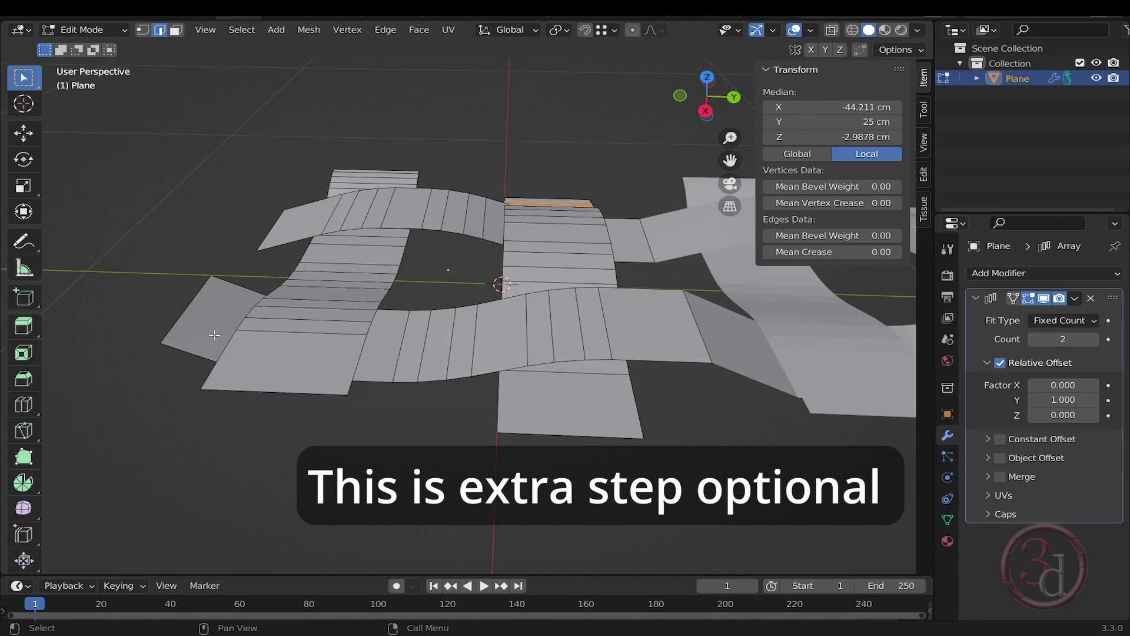
{"action": "middle_click_drag", "start_coordinate": [397, 326], "coordinate": [133, 381]}
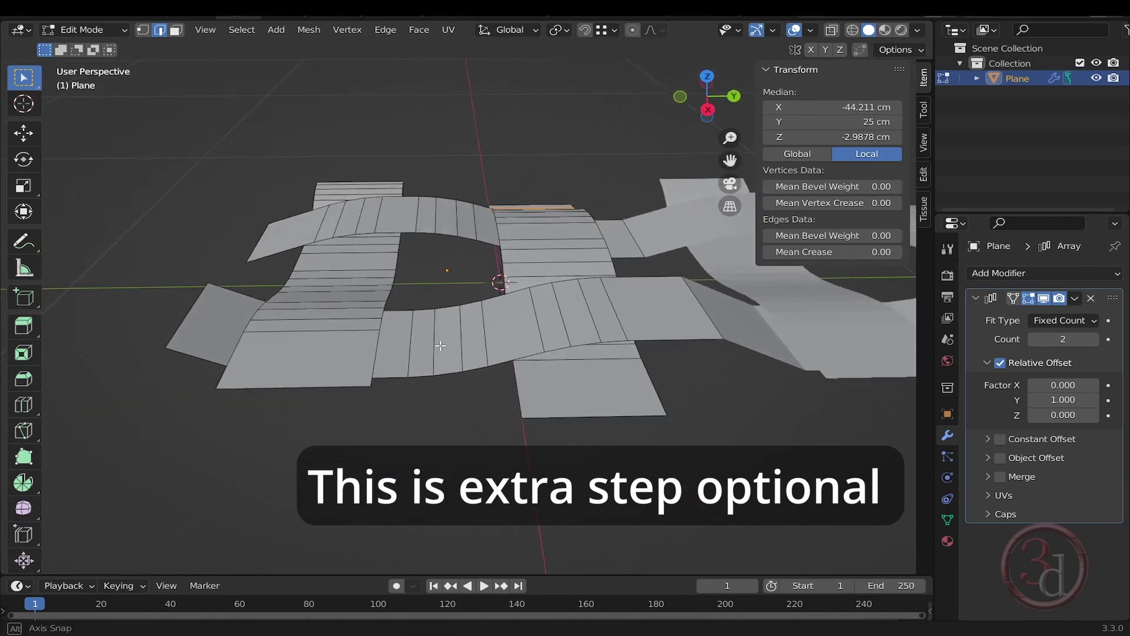
{"action": "left_click", "coordinate": [195, 347], "text": "alt"}
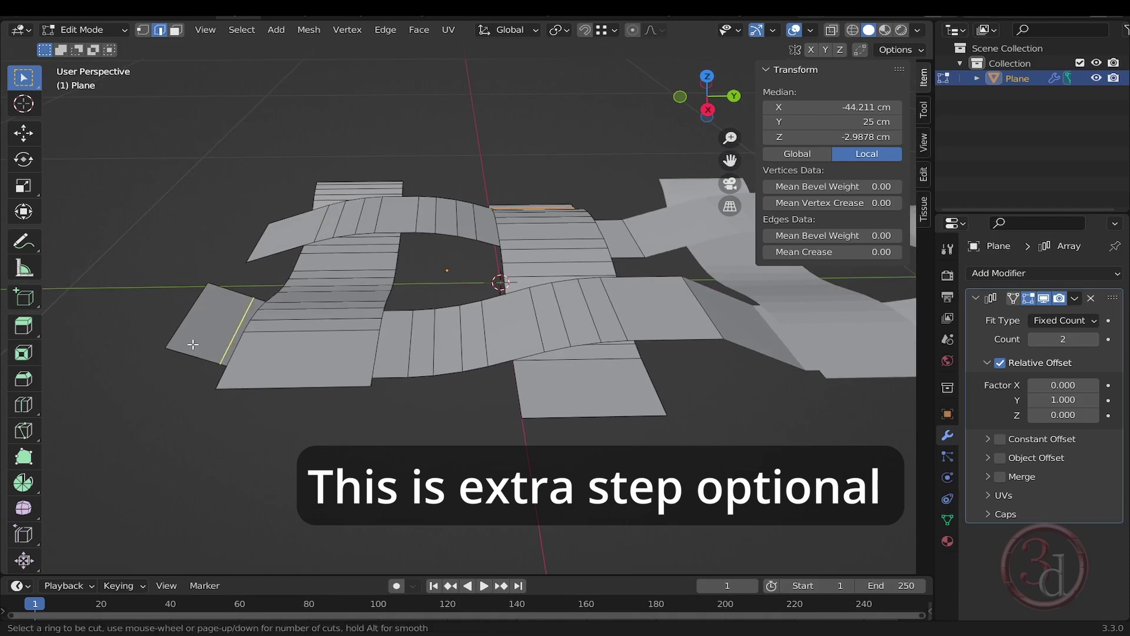
{"action": "key", "text": "g"}
{"action": "key", "text": "g"}
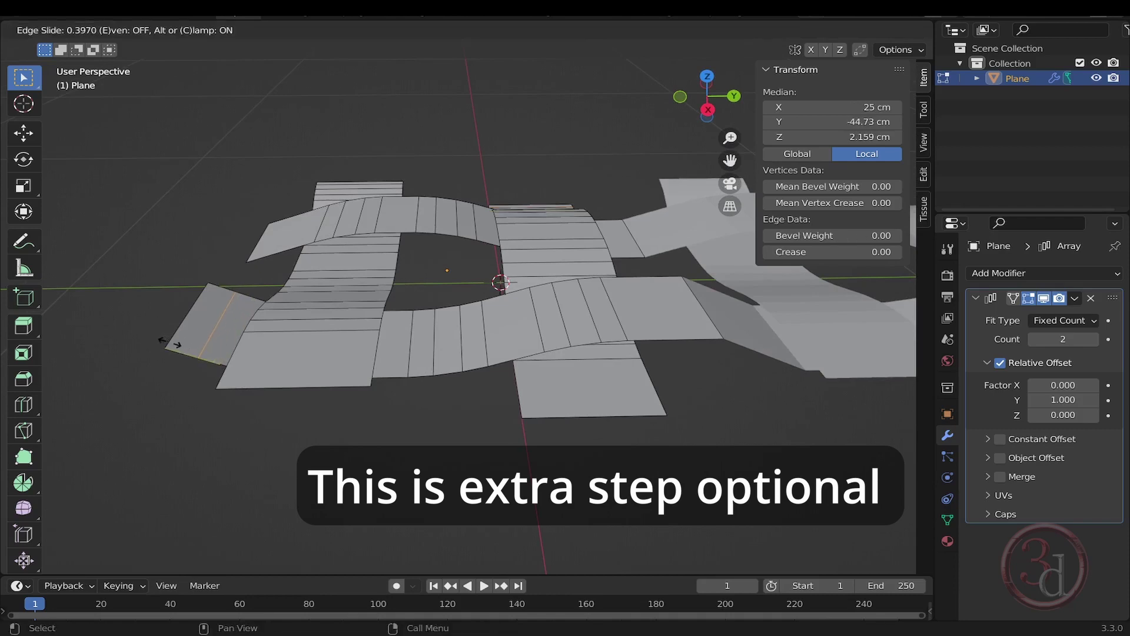
{"action": "left_click", "coordinate": [168, 342]}
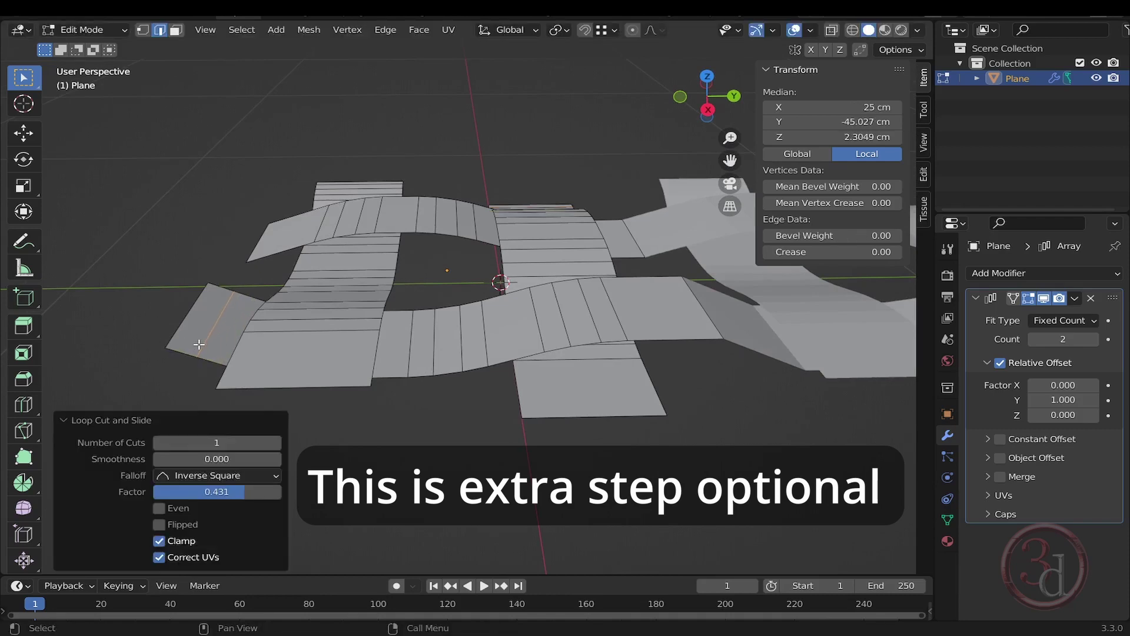
Raise the +X lengthwise strip's new loop about 1.72 cm along Z and bevel it about 3.54 cm wide with 3 segments
{"action": "key", "text": "g"}
{"action": "key", "text": "z"}
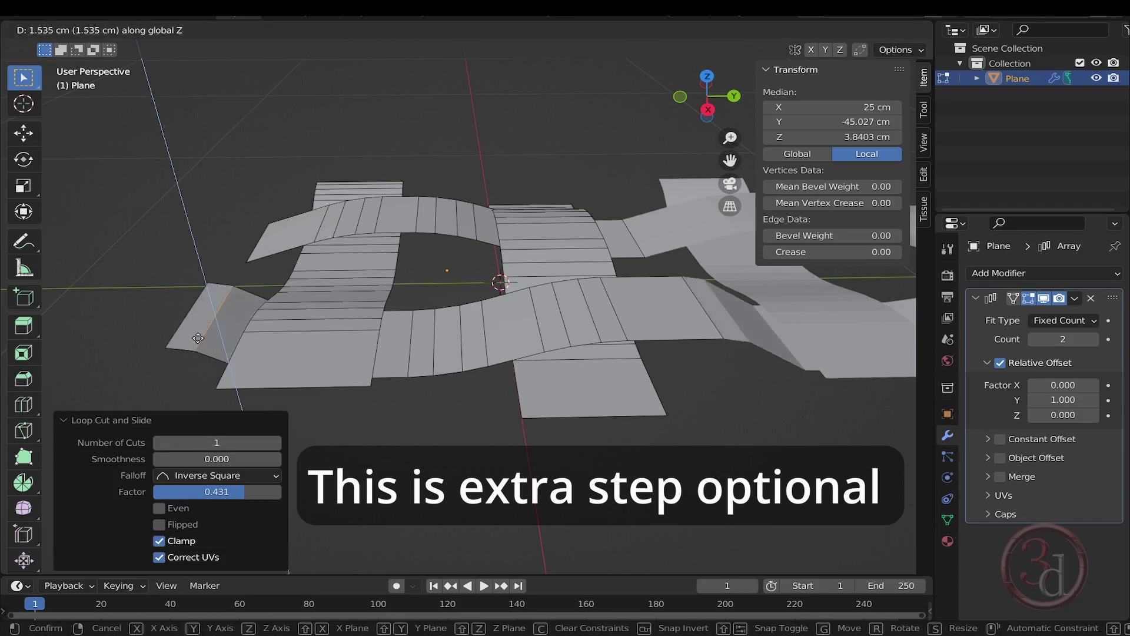
{"action": "left_click", "coordinate": [197, 337]}
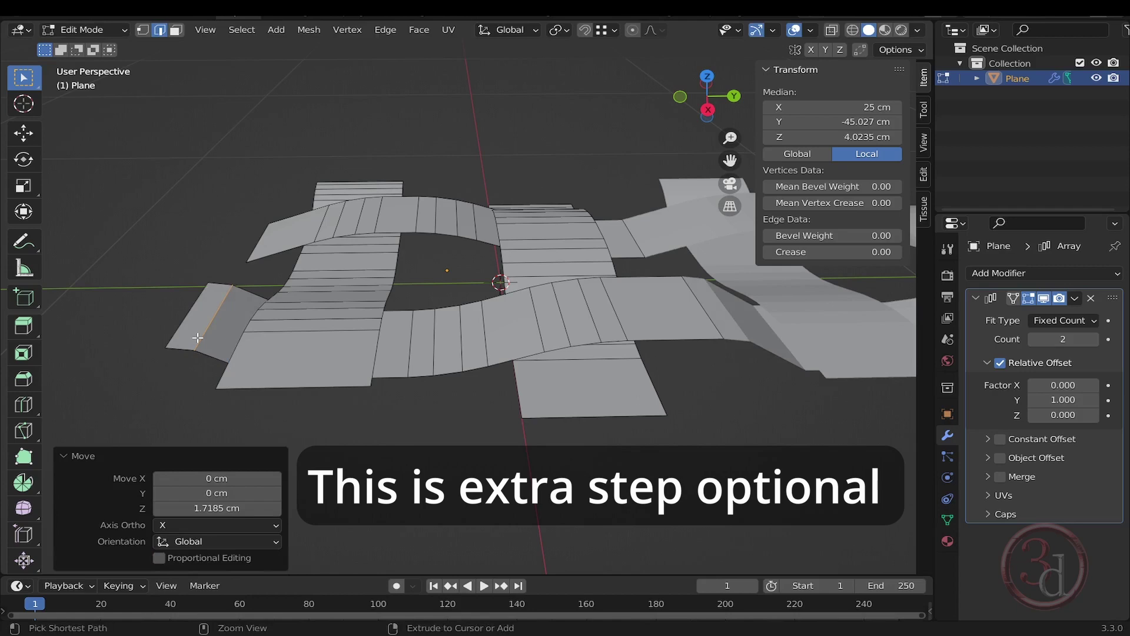
{"action": "key", "text": "ctrl+b"}
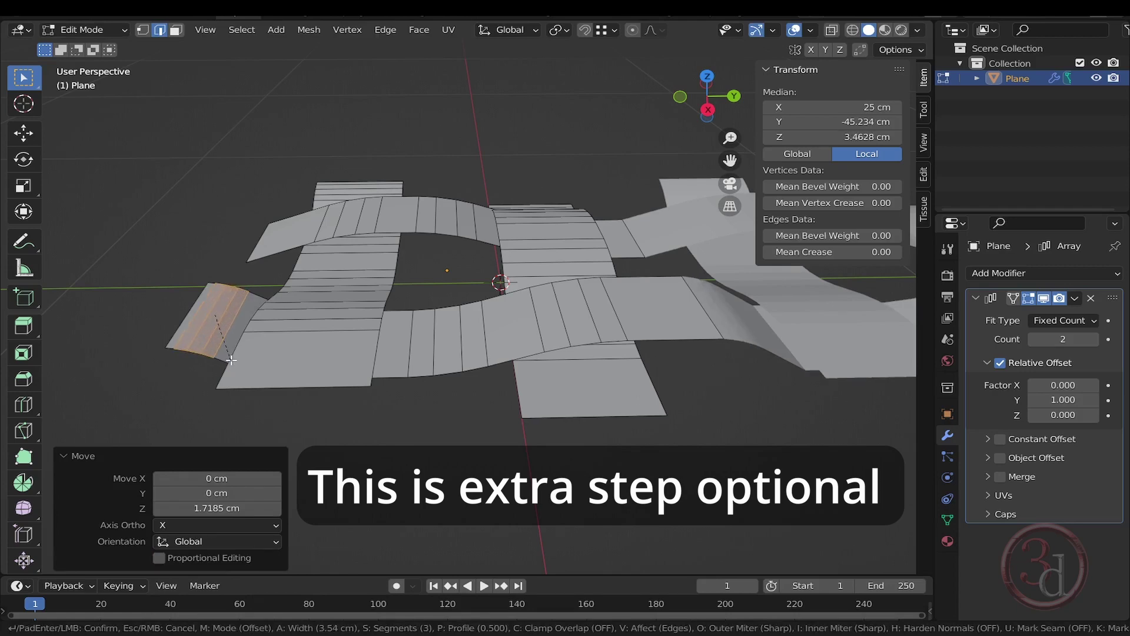
{"action": "left_click", "coordinate": [233, 362]}
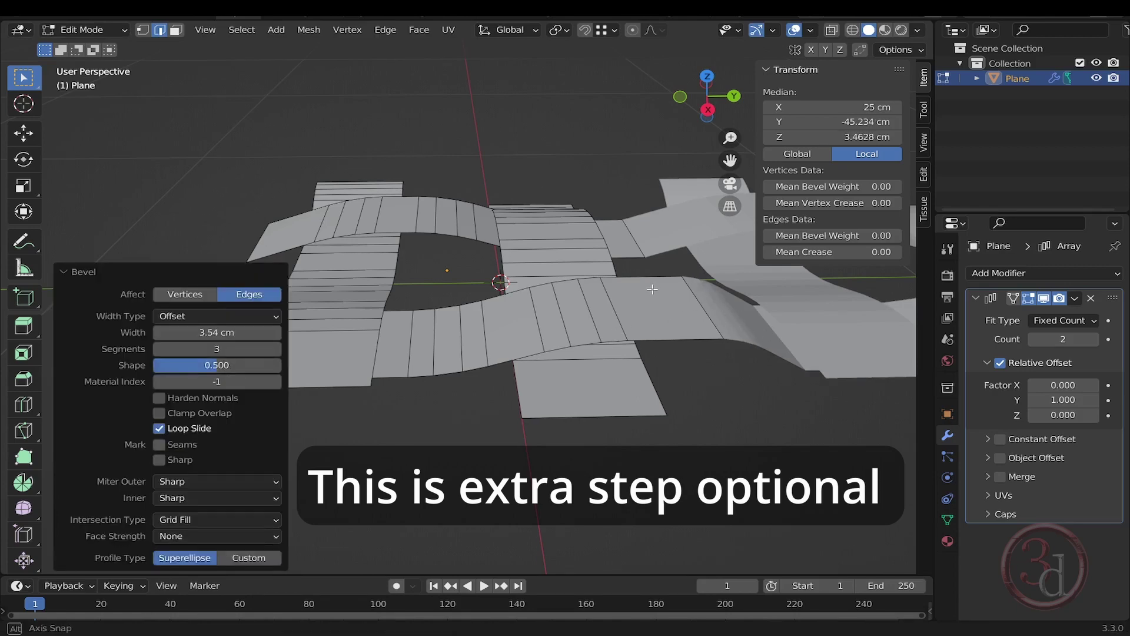
Cut one loop across the -Y end segment of the -X lengthwise strip, at a slide factor of about 0.345
{"action": "middle_click_drag", "start_coordinate": [650, 289], "coordinate": [477, 295]}
{"action": "left_click", "coordinate": [465, 319]}
{"action": "middle_click_drag", "start_coordinate": [318, 301], "coordinate": [302, 274]}
{"action": "key", "text": "ctrl+r"}
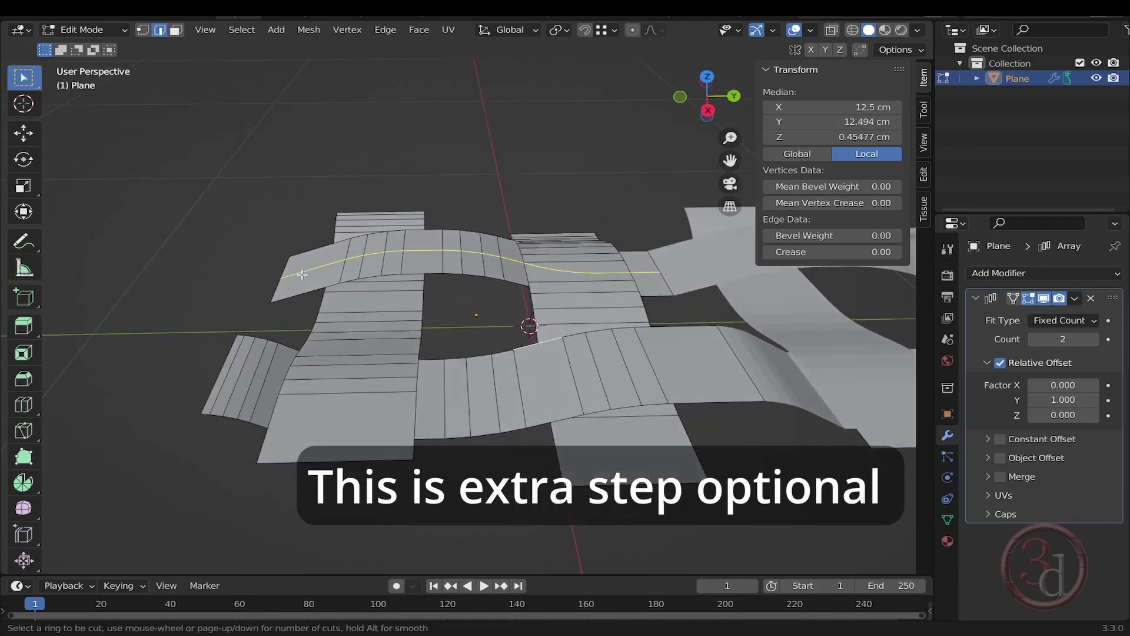
{"action": "left_click", "coordinate": [304, 288]}
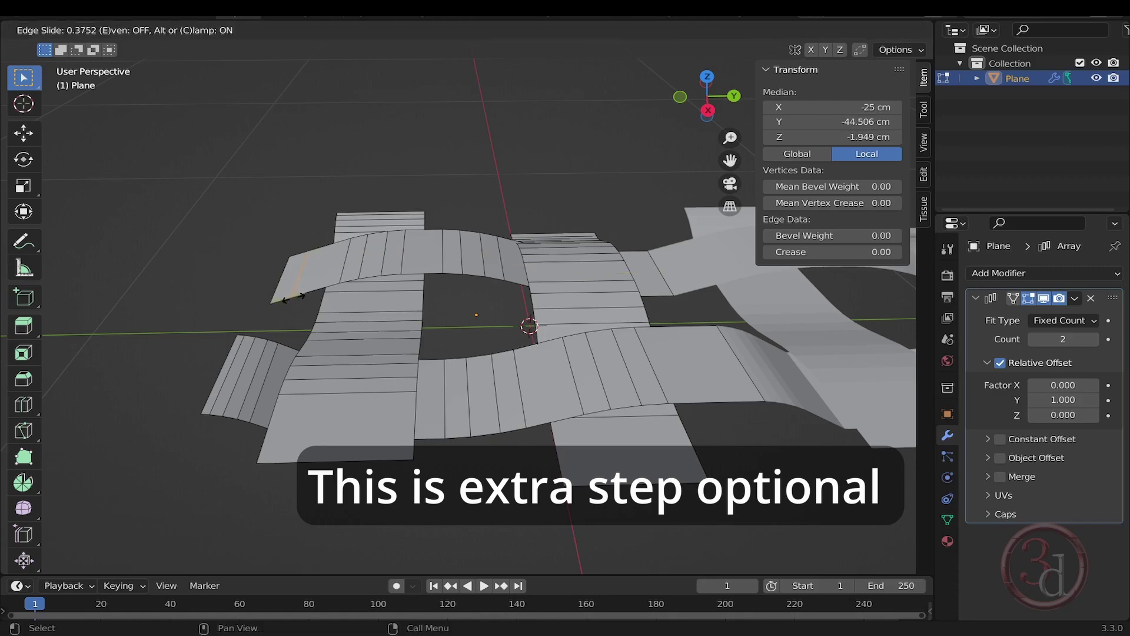
{"action": "left_click", "coordinate": [292, 297]}
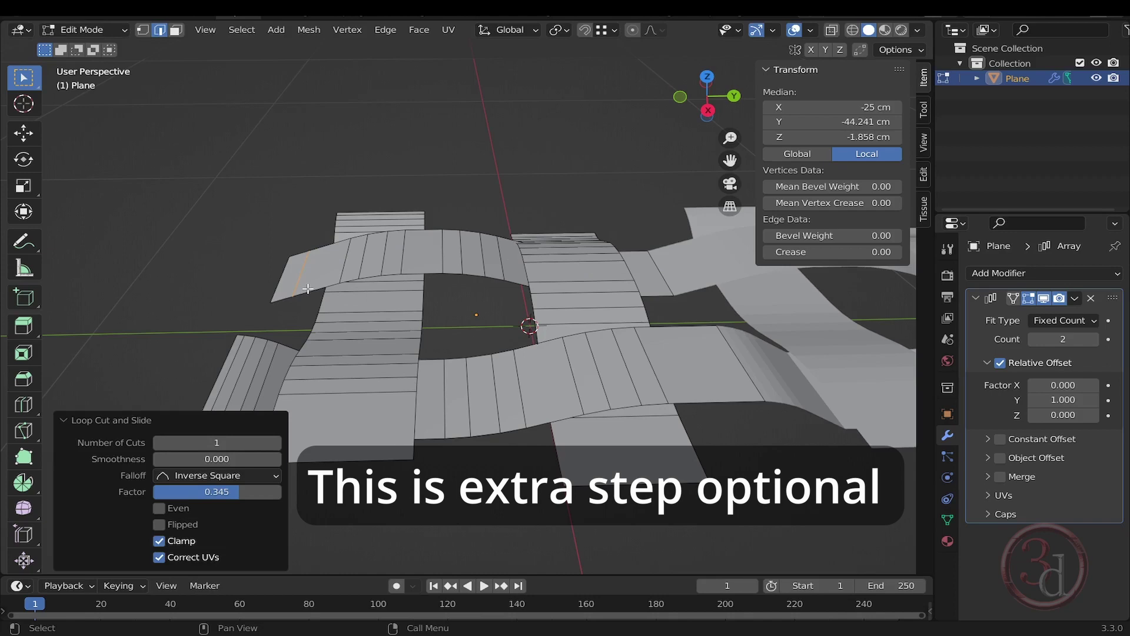
Lower the -X lengthwise strip's new loop about 1.82 cm along Z and bevel it about 3.37 cm wide with 3 segments
{"action": "key", "text": "g"}
{"action": "key", "text": "z"}
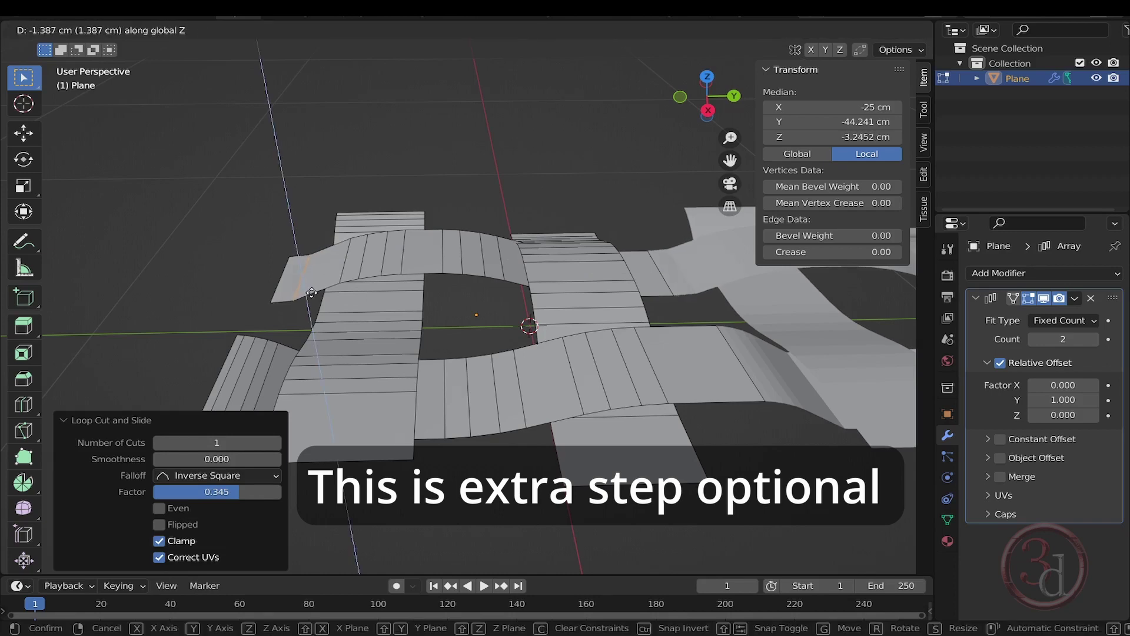
{"action": "left_click", "coordinate": [312, 293]}
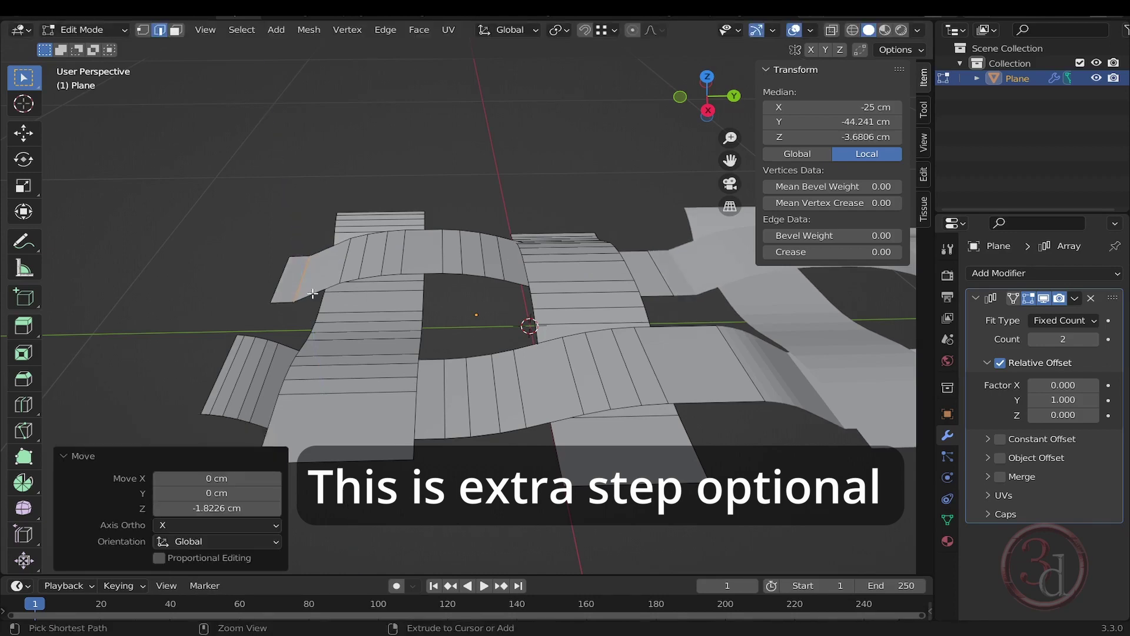
{"action": "key", "text": "ctrl+b"}
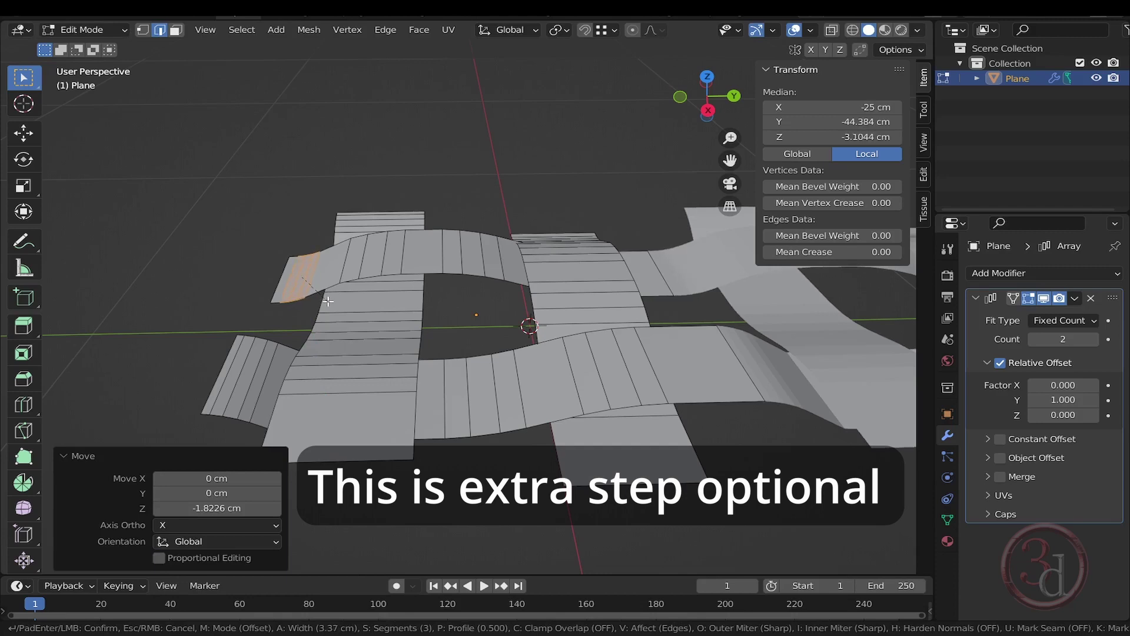
{"action": "left_click", "coordinate": [328, 301]}
Return to Object Mode and remove the Array modifier from the weave tile
{"action": "key", "text": "Tab"}
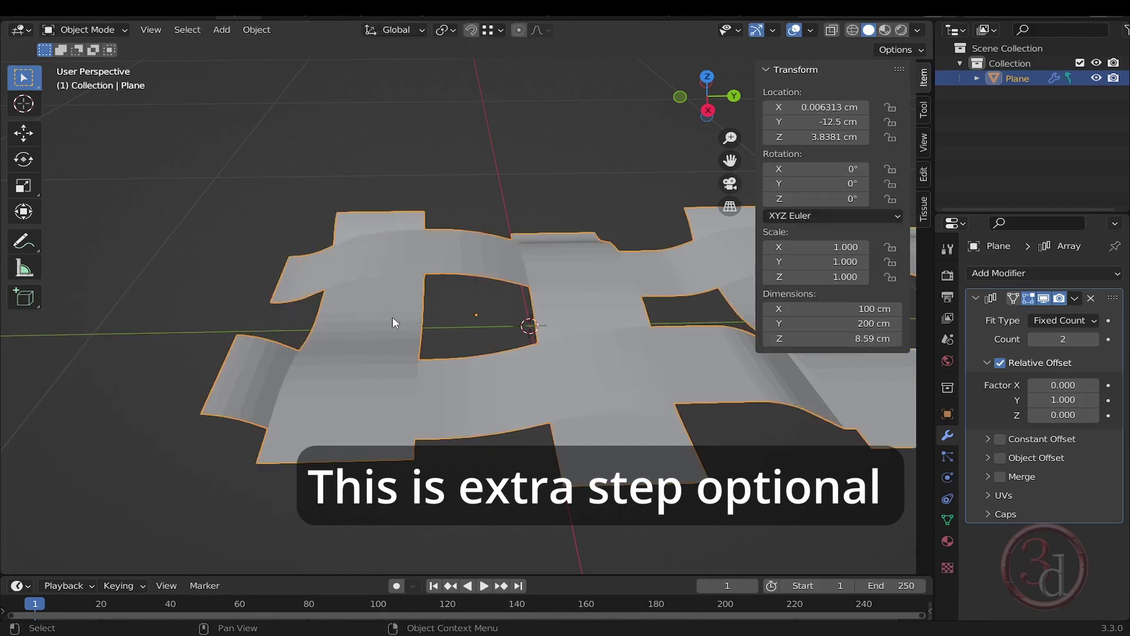
{"action": "middle_click_drag", "start_coordinate": [485, 319], "coordinate": [906, 361]}
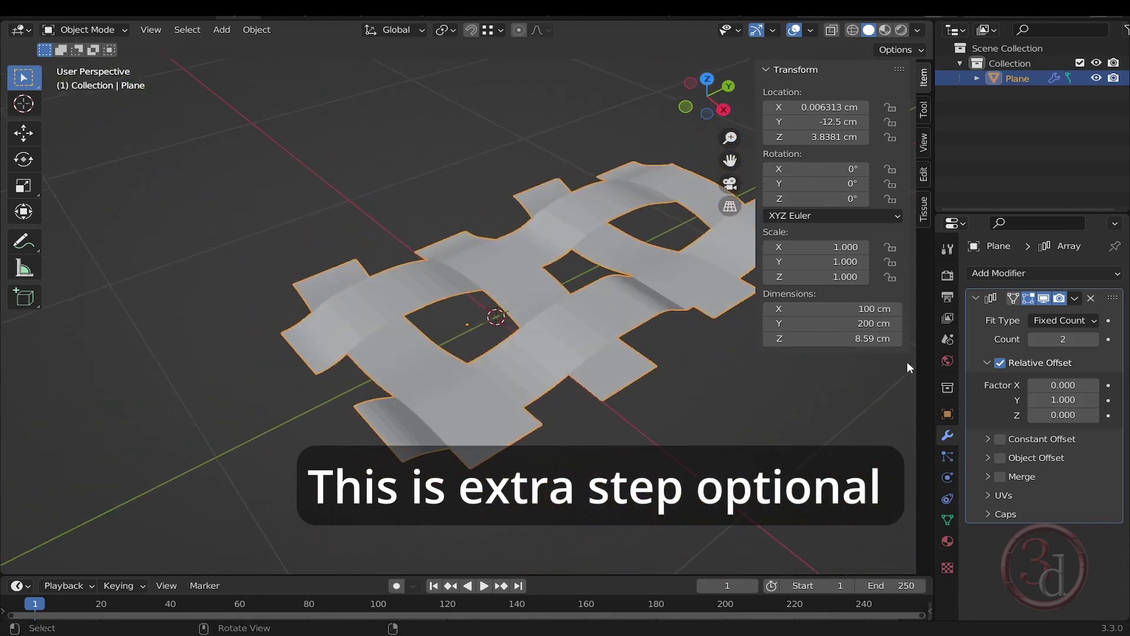
{"action": "left_click", "coordinate": [1090, 298]}
{"action": "key", "text": "KP_7"}
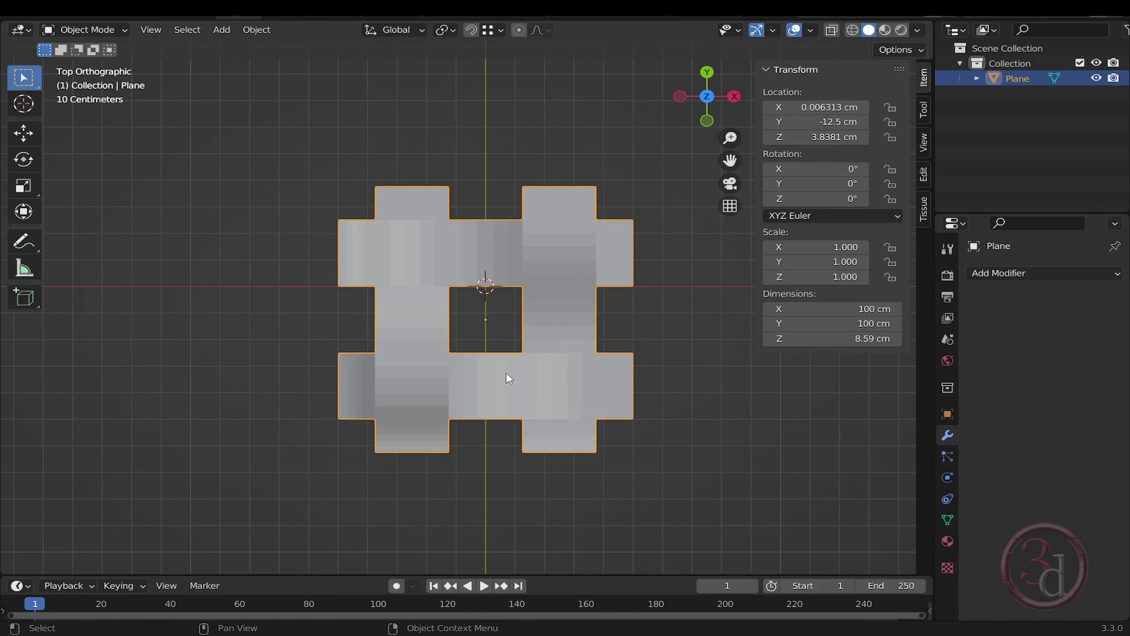
Rename the Plane object as weave
{"action": "middle_click_drag", "start_coordinate": [507, 379], "coordinate": [471, 312]}
{"action": "scroll", "coordinate": [447, 344], "scroll_direction": "down", "scroll_amount": 2}
{"action": "scroll", "coordinate": [448, 344], "scroll_direction": "down", "scroll_amount": 5}
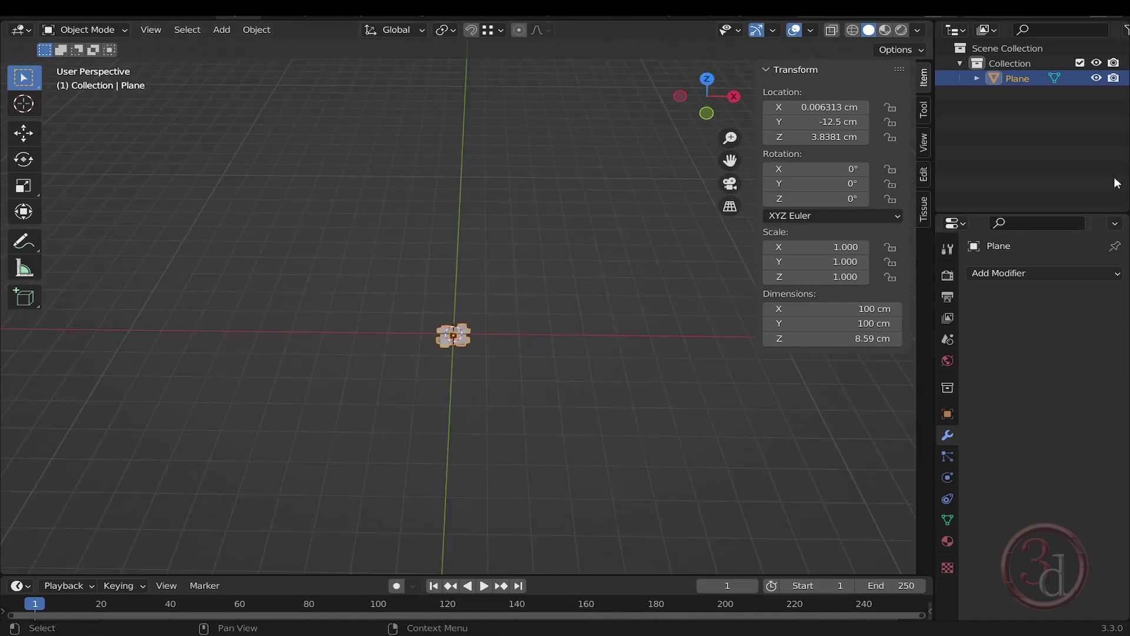
{"action": "double_click", "coordinate": [1022, 77]}
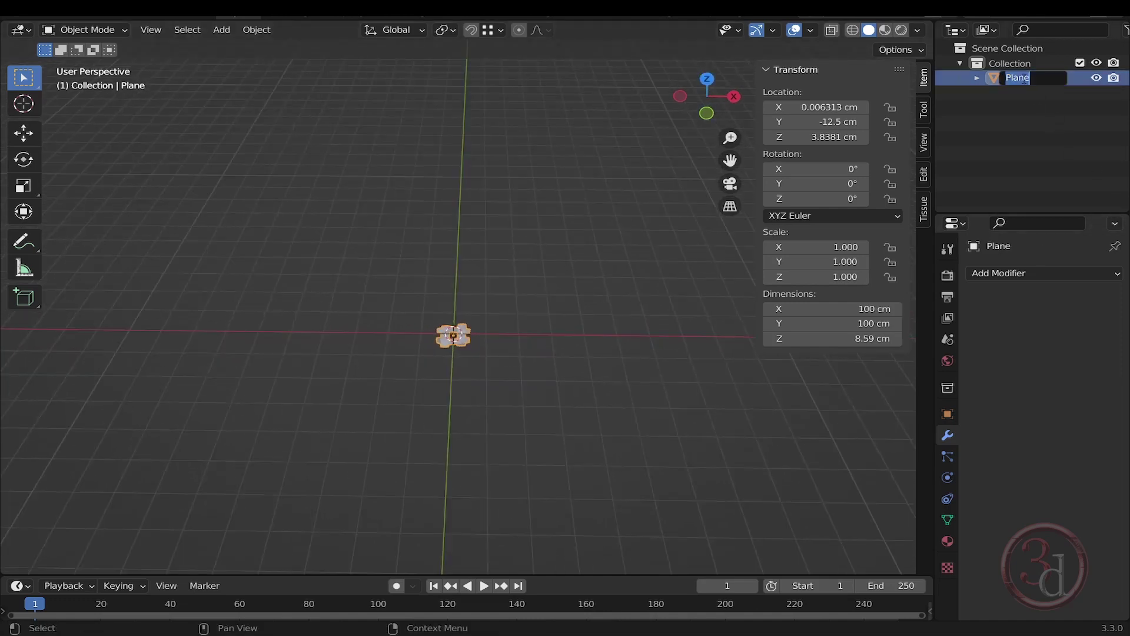
{"action": "type", "text": "weave"}
{"action": "key", "text": "Return"}
Move the weave tile along the X axis to about -692.54 cm, away from the world origin, and deselect it
{"action": "middle_click_drag", "start_coordinate": [471, 345], "coordinate": [455, 347]}
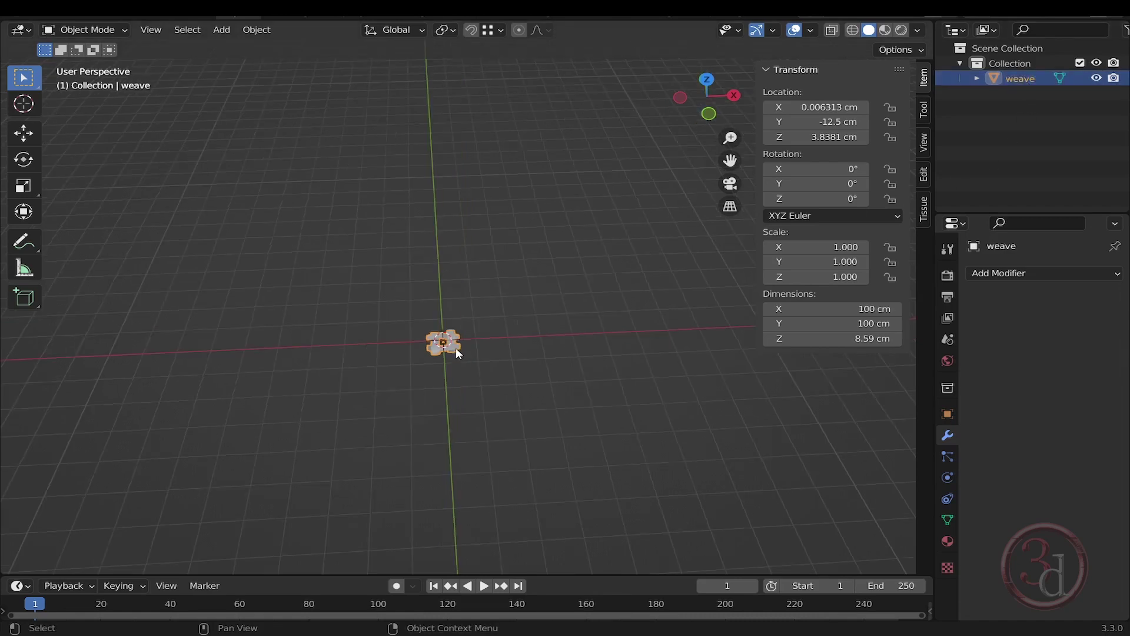
{"action": "key", "text": "g"}
{"action": "key", "text": "x"}
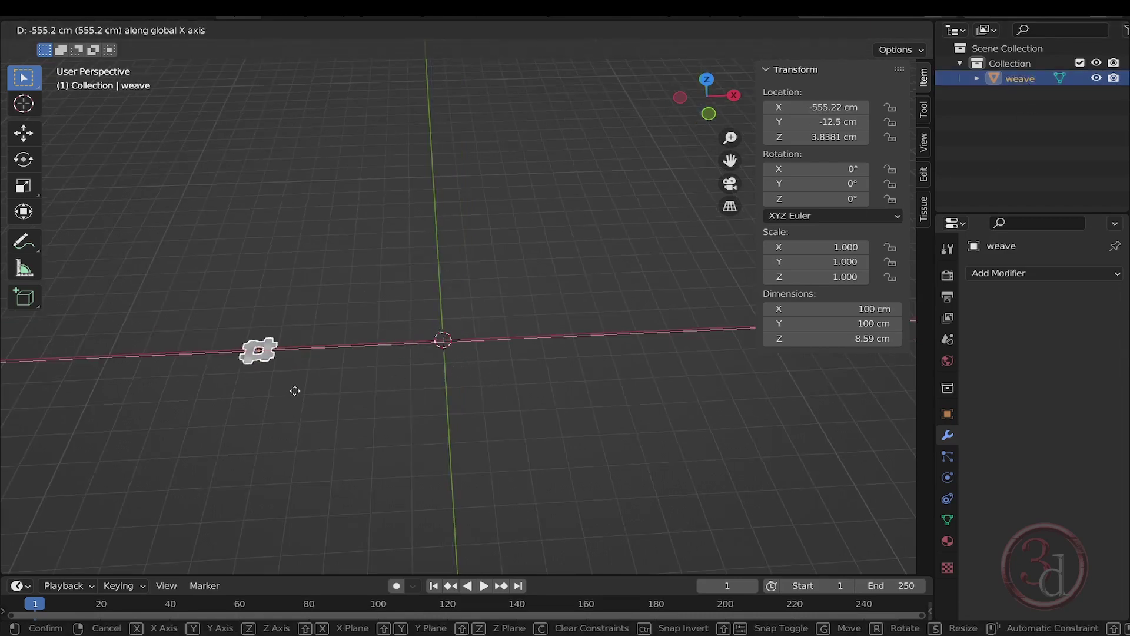
{"action": "left_click", "coordinate": [296, 389]}
{"action": "left_click", "coordinate": [502, 397]}
Add a cube mesh at the world origin and set its X dimension to 350 cm
{"action": "key", "text": "shift+a"}
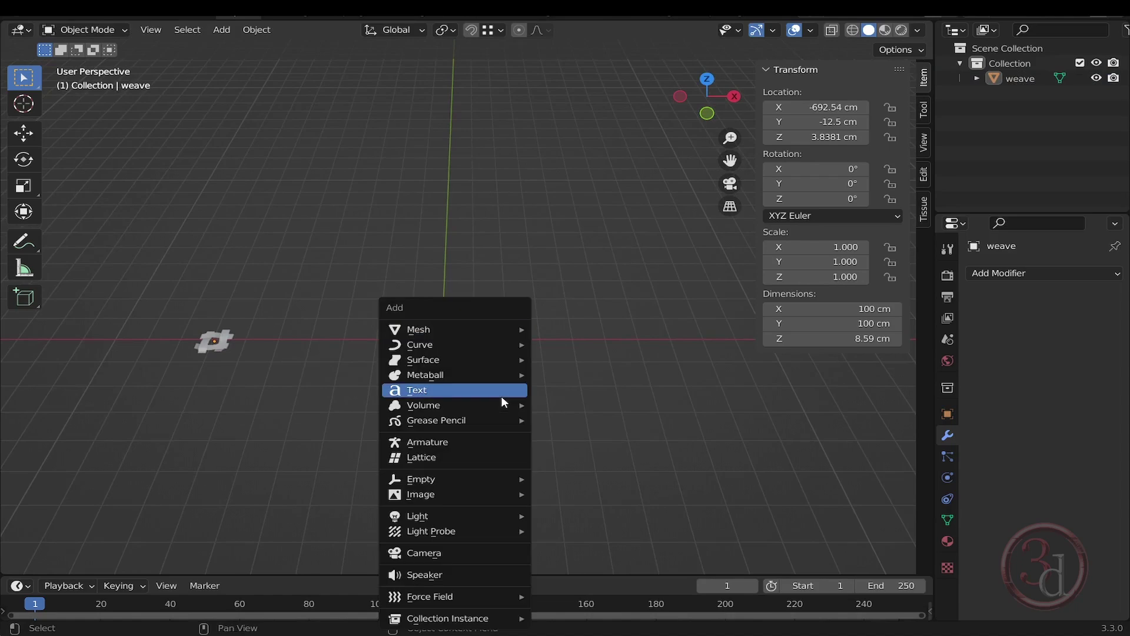
{"action": "mouse_move", "coordinate": [504, 330]}
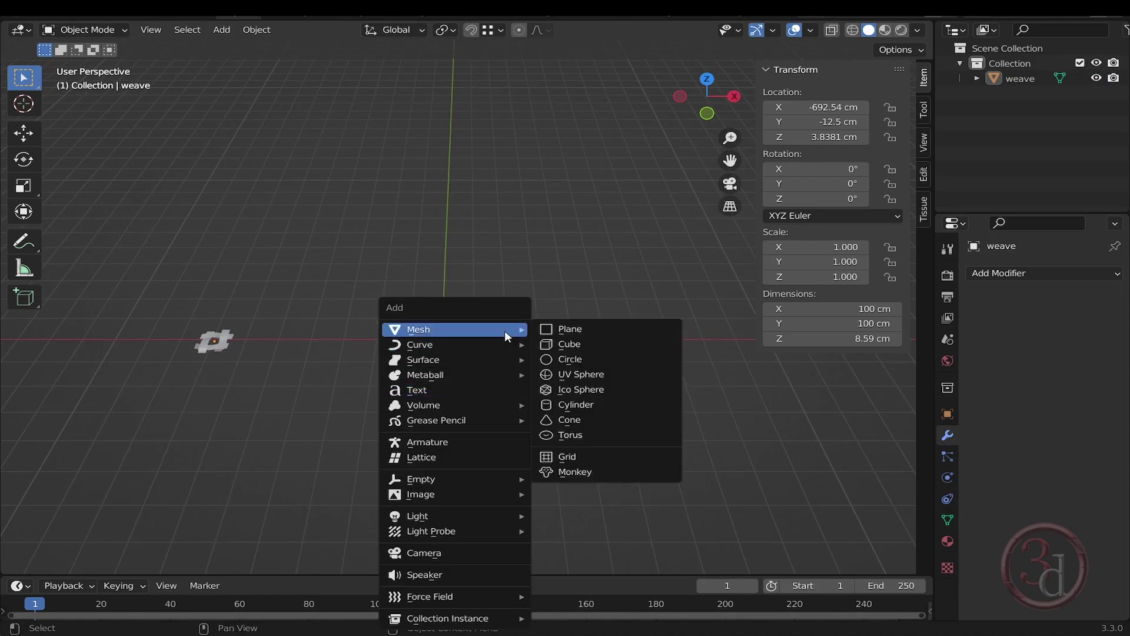
{"action": "left_click", "coordinate": [586, 345]}
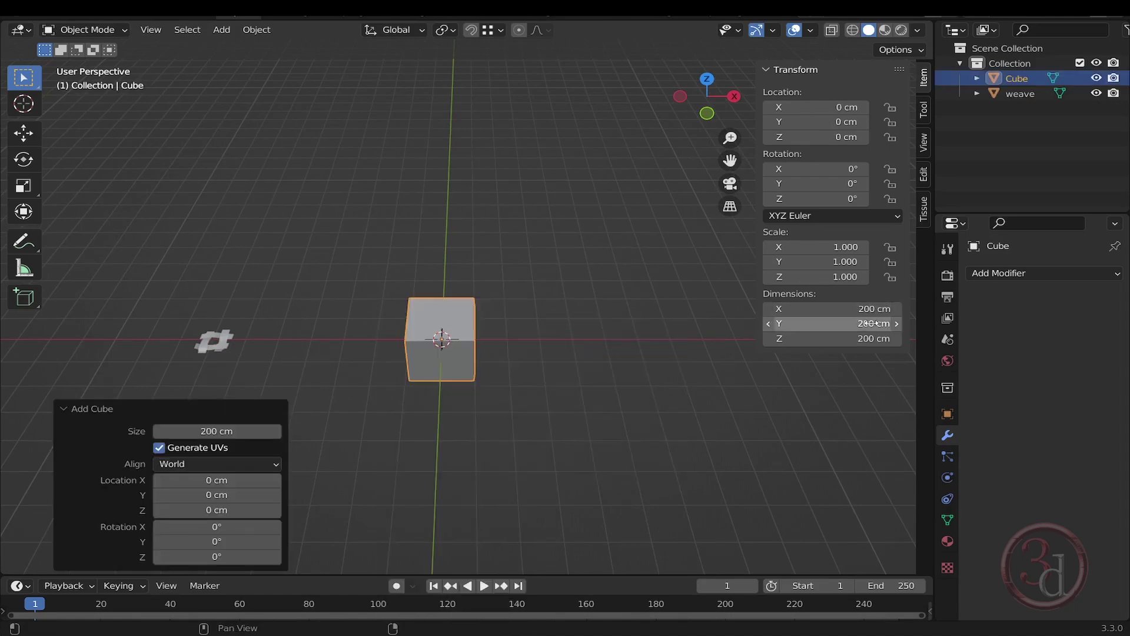
{"action": "left_click_drag", "start_coordinate": [871, 308], "coordinate": [704, 294]}
{"action": "left_click", "coordinate": [865, 309]}
{"action": "type", "text": "350"}
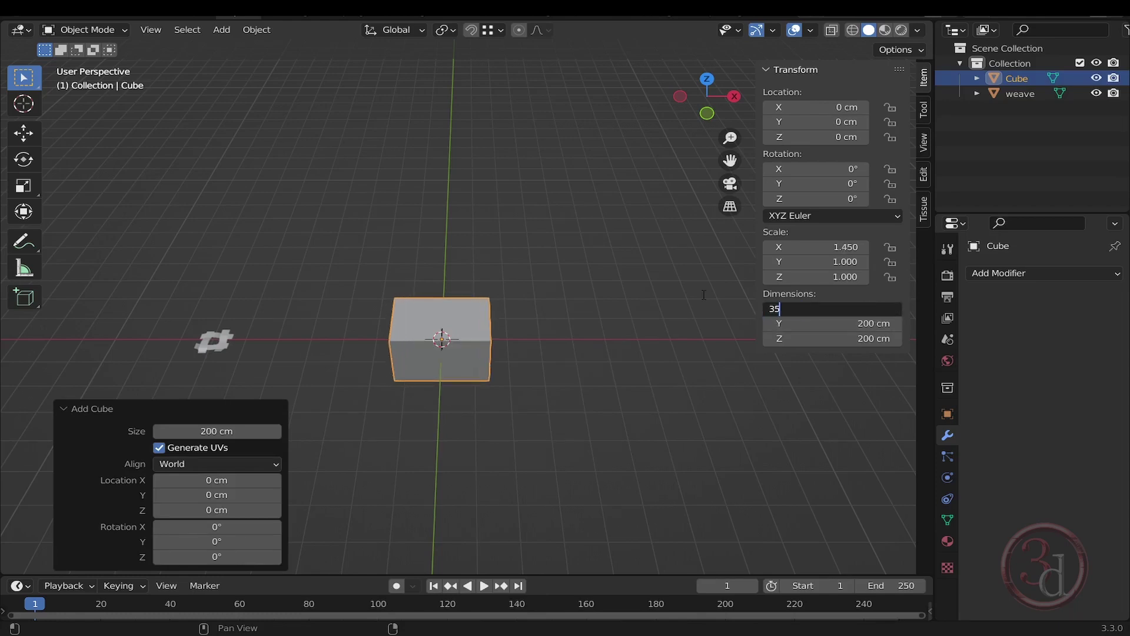
{"action": "key", "text": "Return"}
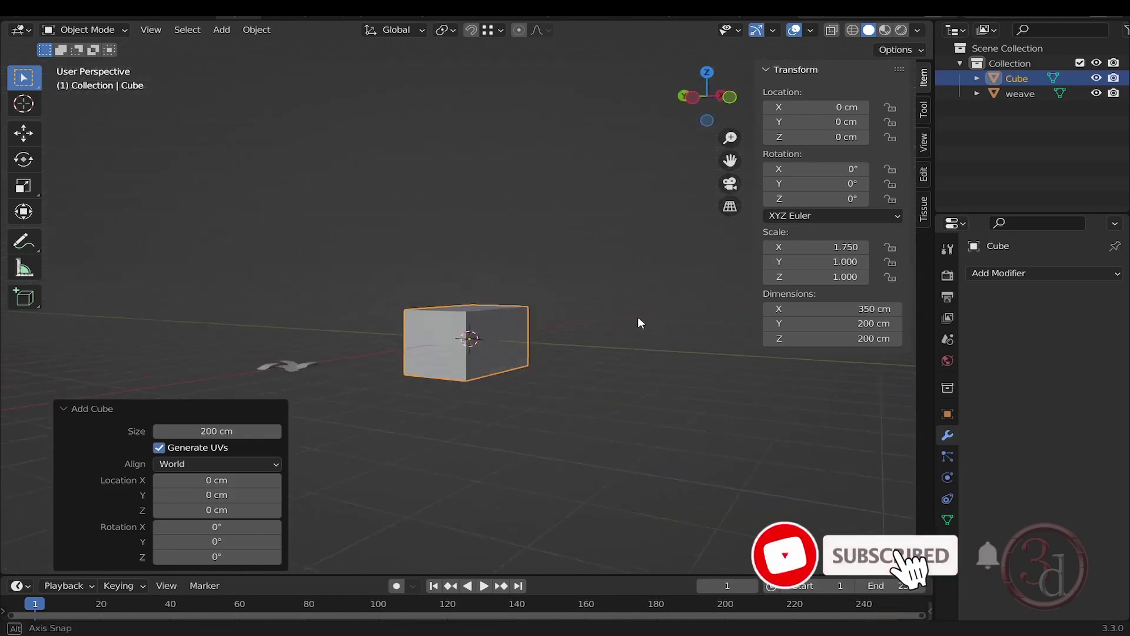
In Edit Mode with face selection, delete the cube's top face to open the box
{"action": "middle_click_drag", "start_coordinate": [642, 316], "coordinate": [459, 318]}
{"action": "key", "text": "Tab"}
{"action": "left_click", "coordinate": [472, 316]}
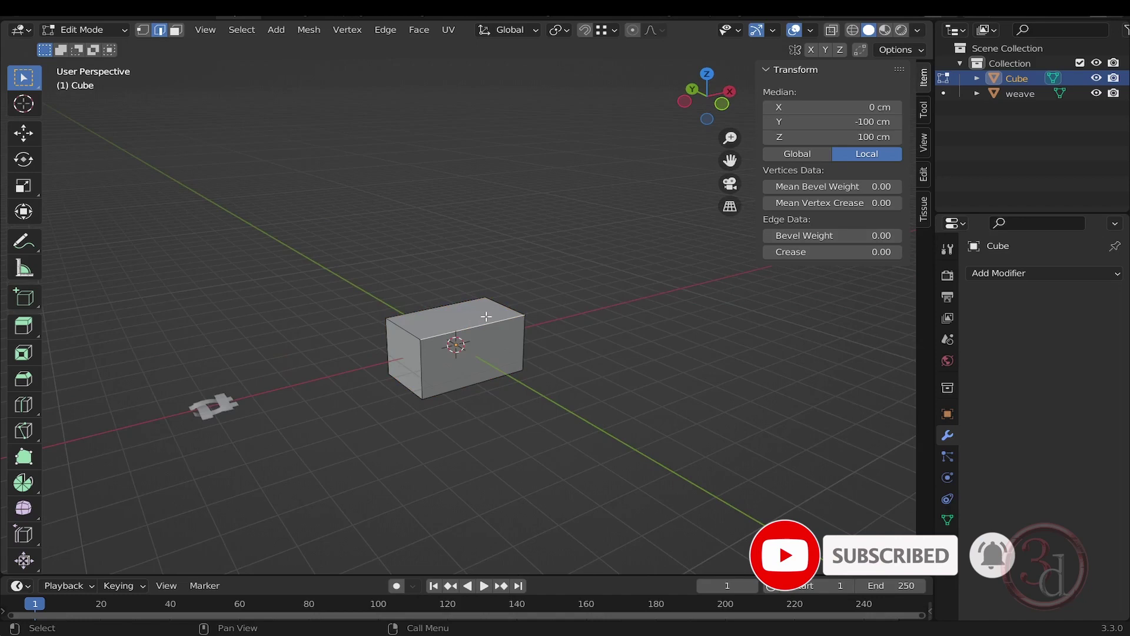
{"action": "key", "text": "3"}
{"action": "left_click", "coordinate": [465, 314]}
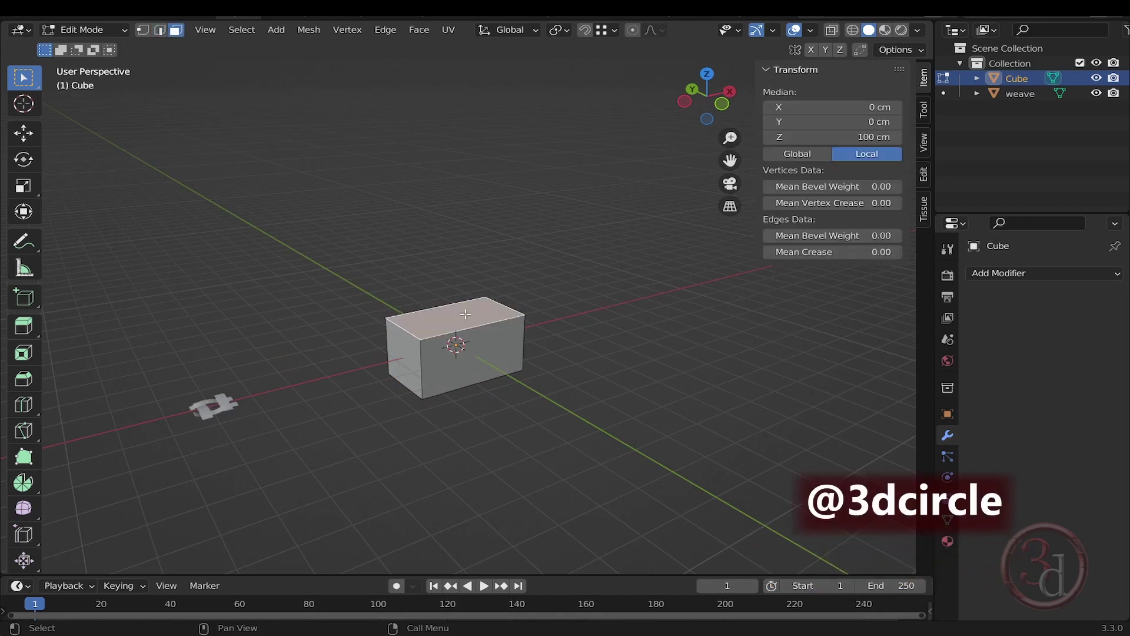
{"action": "key", "text": "x"}
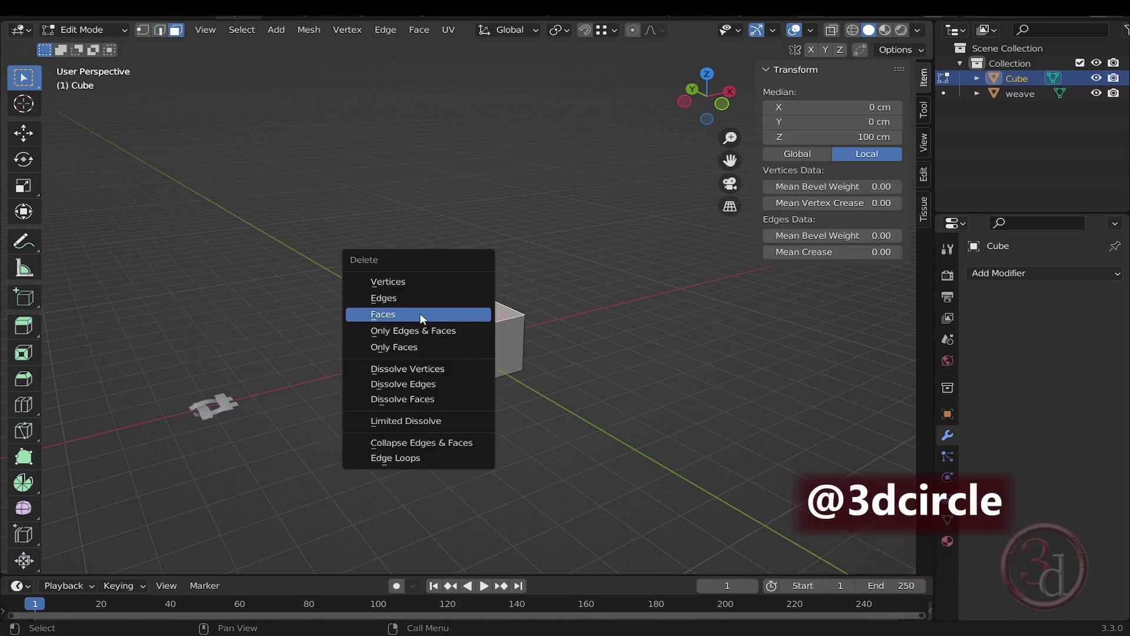
{"action": "left_click", "coordinate": [373, 313]}
Cut 14 evenly spaced loops across the open box's X length, without sliding them
{"action": "middle_click_drag", "start_coordinate": [497, 360], "coordinate": [454, 346]}
{"action": "scroll", "coordinate": [568, 368], "scroll_direction": "up", "scroll_amount": 4}
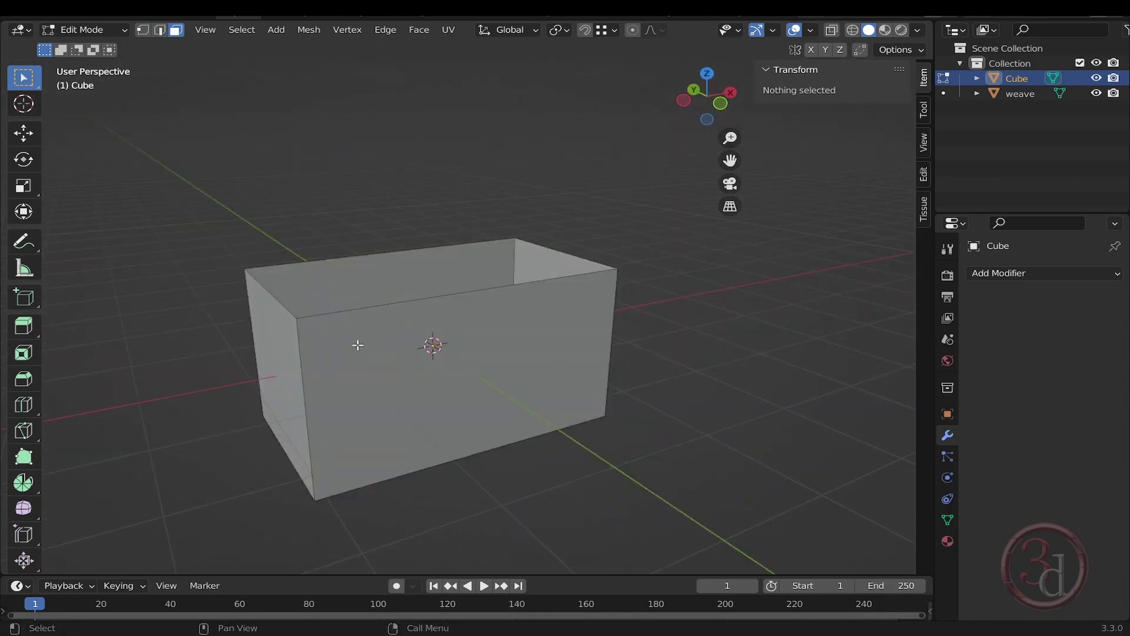
{"action": "middle_click_drag", "start_coordinate": [463, 343], "coordinate": [479, 330]}
{"action": "key", "text": "ctrl+r"}
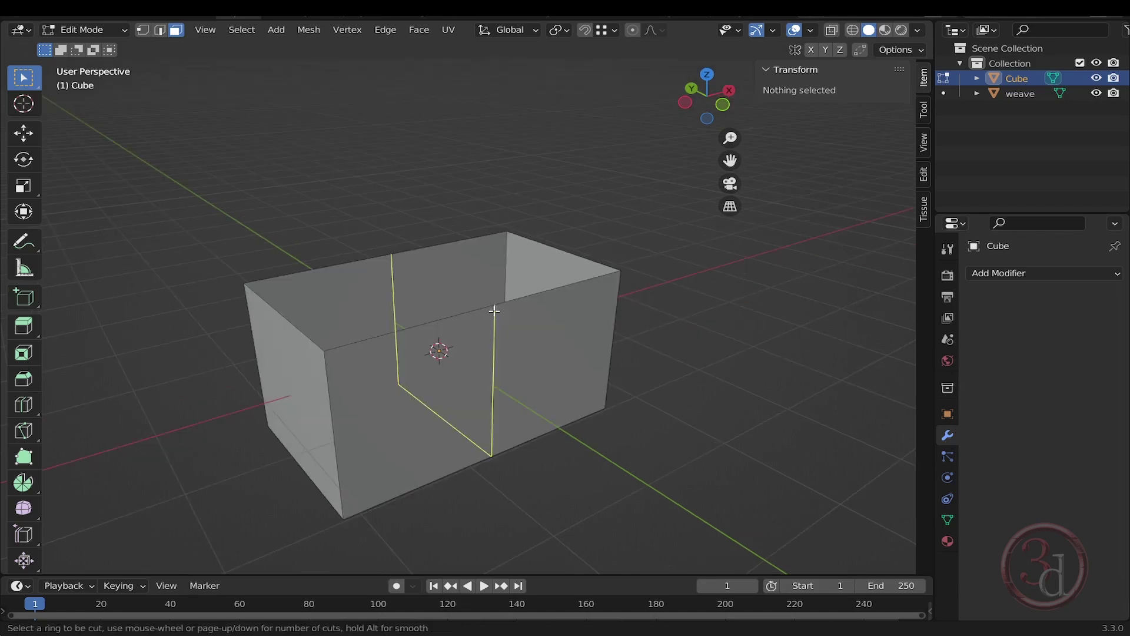
{"action": "scroll", "coordinate": [494, 310], "scroll_direction": "up", "scroll_amount": 4}
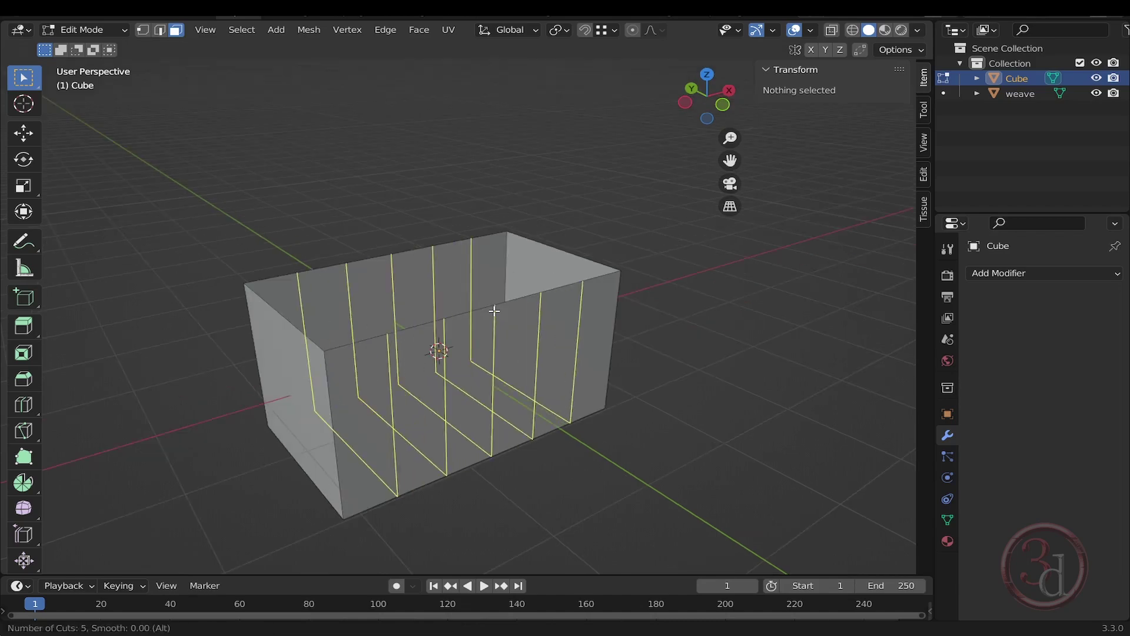
{"action": "scroll", "coordinate": [494, 310], "scroll_direction": "up", "scroll_amount": 2}
{"action": "scroll", "coordinate": [494, 310], "scroll_direction": "up", "scroll_amount": 4}
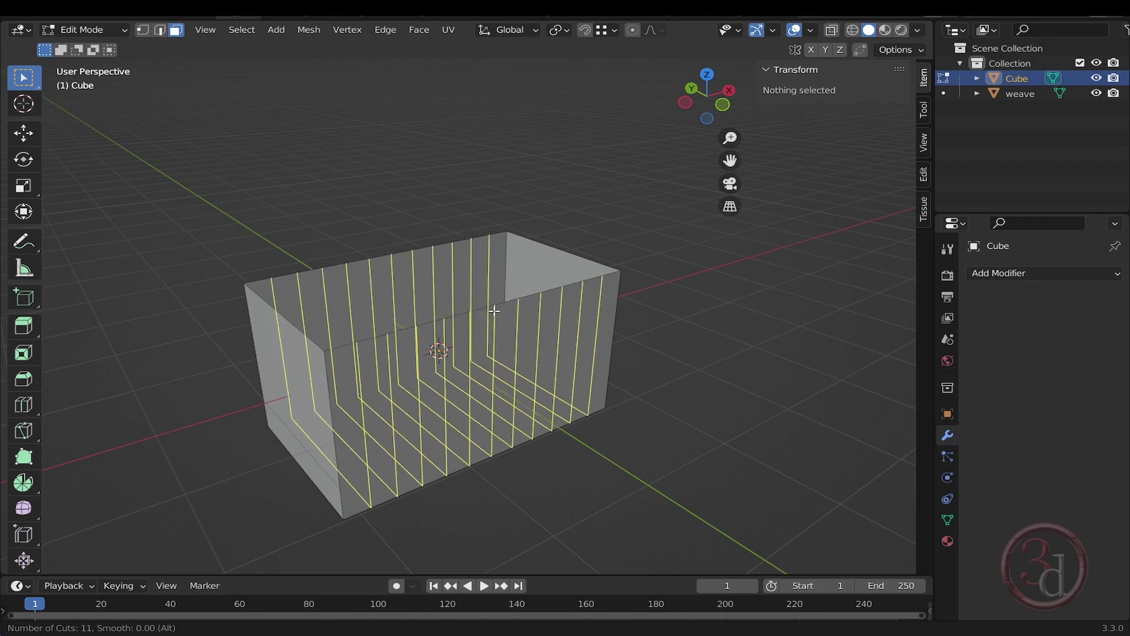
{"action": "scroll", "coordinate": [494, 310], "scroll_direction": "up", "scroll_amount": 1}
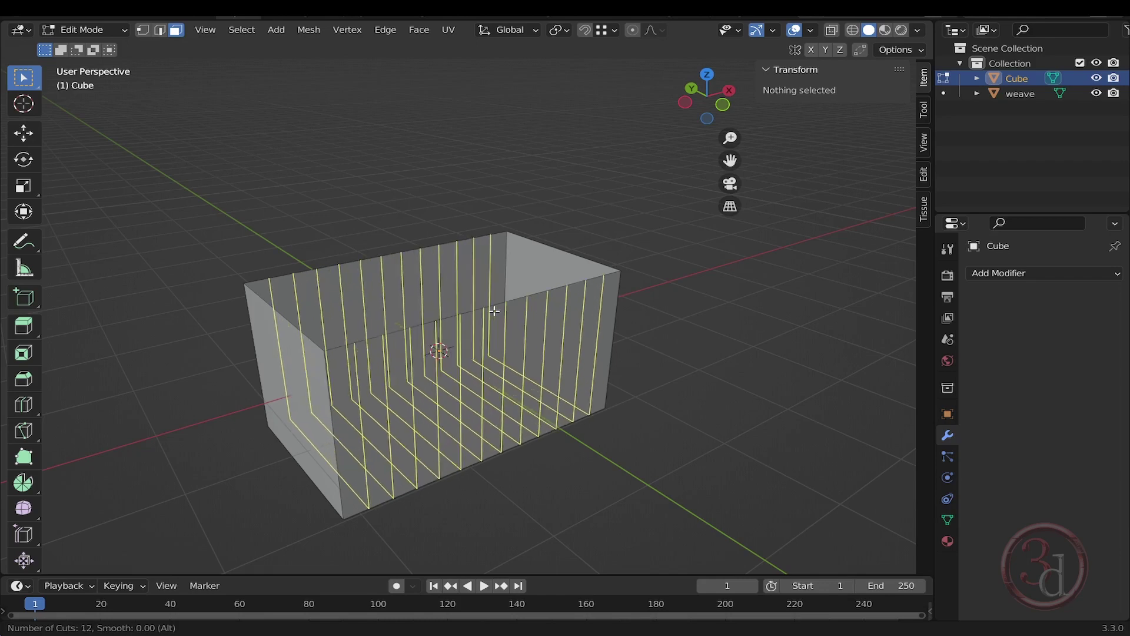
{"action": "scroll", "coordinate": [494, 310], "scroll_direction": "up", "scroll_amount": 1}
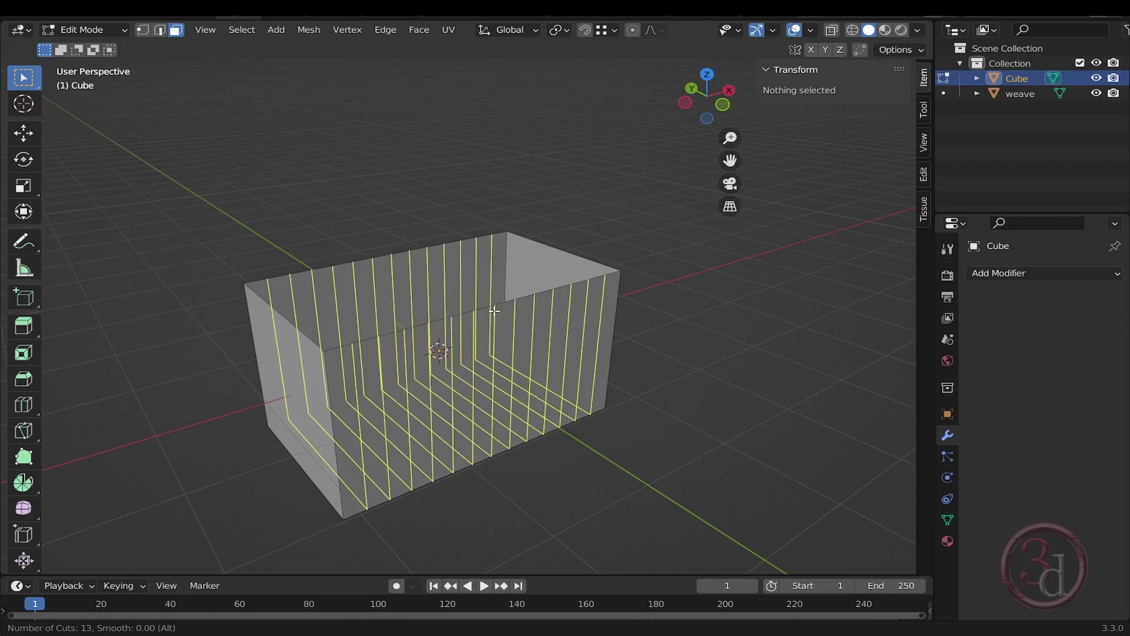
{"action": "scroll", "coordinate": [494, 310], "scroll_direction": "up", "scroll_amount": 1}
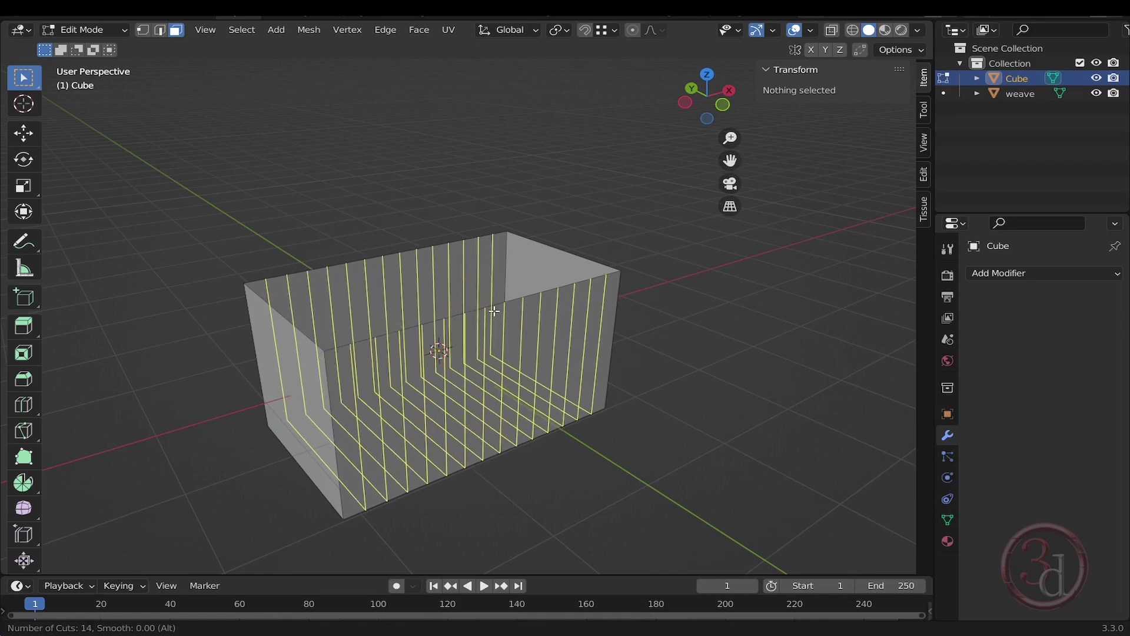
{"action": "left_click", "coordinate": [494, 310]}
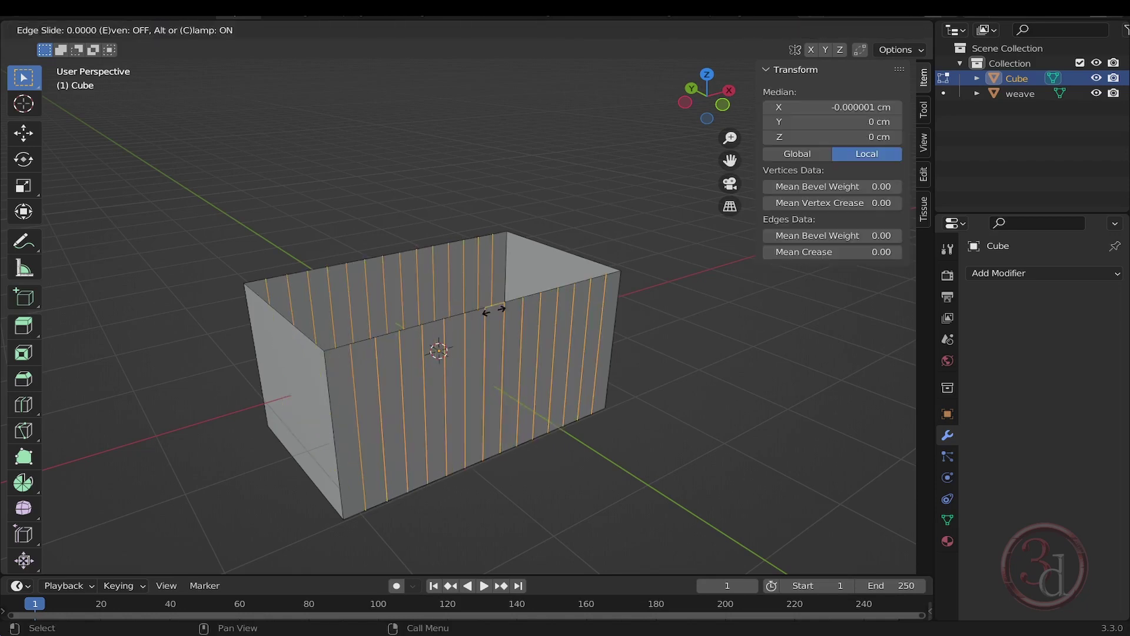
{"action": "right_click", "coordinate": [494, 311]}
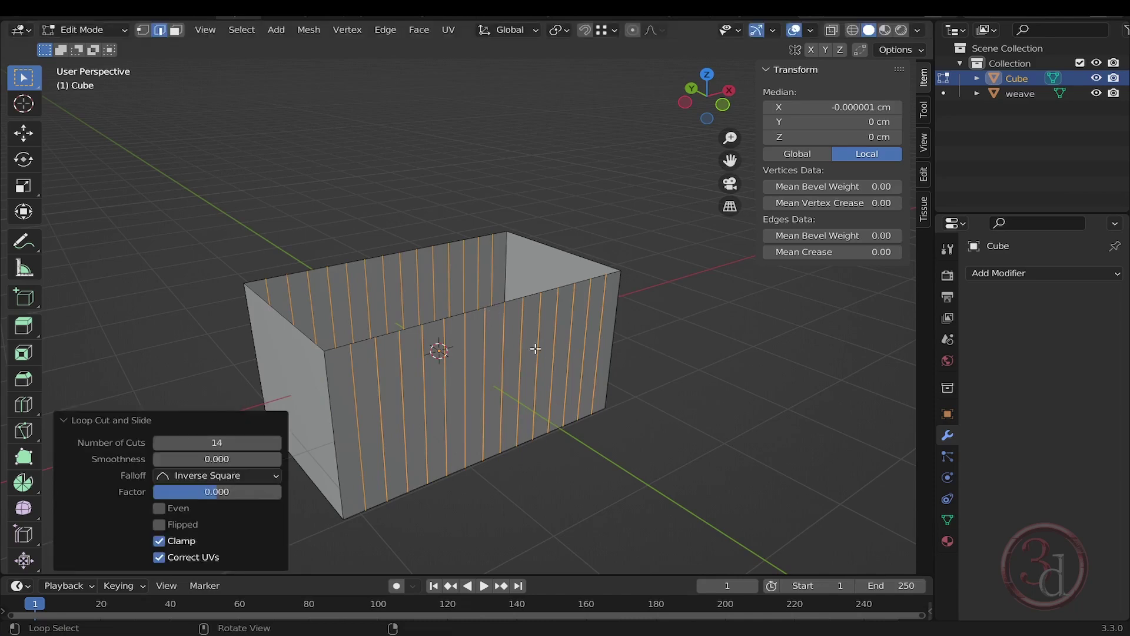
Cut 9 evenly spaced horizontal loops around the box's side walls, without sliding them, and clear the selection
{"action": "middle_click_drag", "start_coordinate": [535, 350], "coordinate": [423, 320]}
{"action": "key", "text": "alt+a"}
{"action": "key", "text": "ctrl+r"}
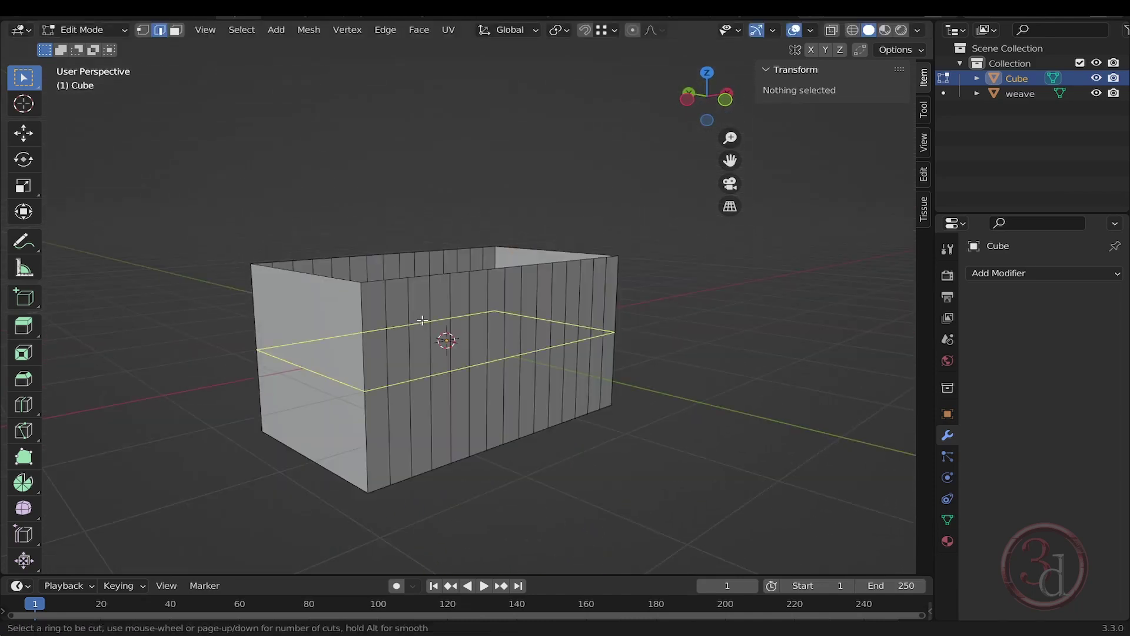
{"action": "scroll", "coordinate": [423, 320], "scroll_direction": "up", "scroll_amount": 5}
{"action": "scroll", "coordinate": [423, 320], "scroll_direction": "up", "scroll_amount": 4}
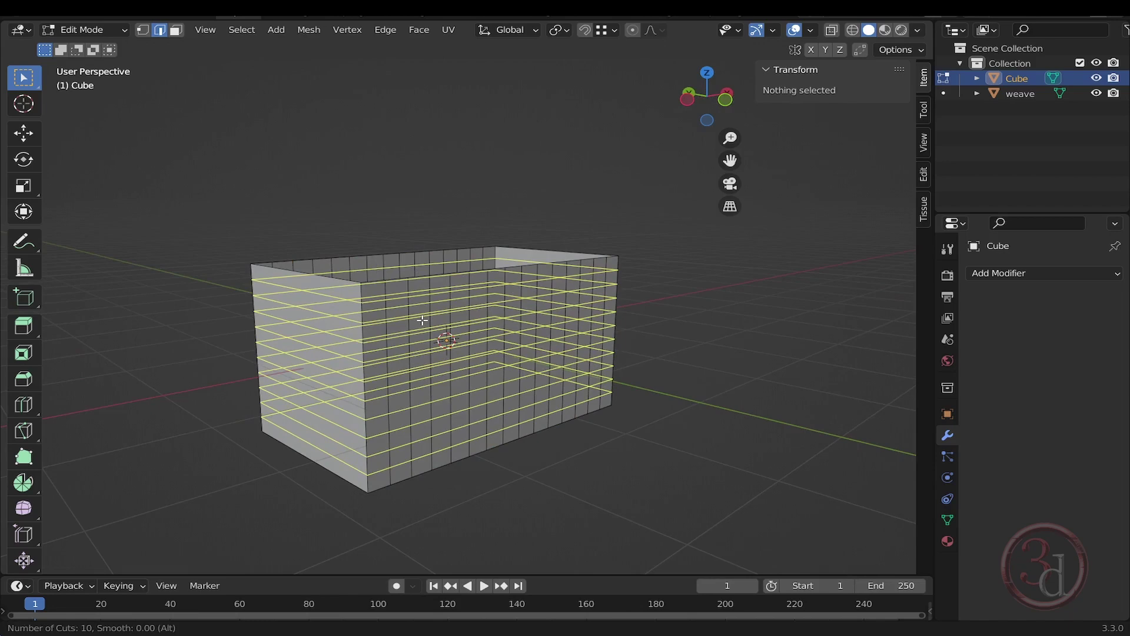
{"action": "scroll", "coordinate": [422, 320], "scroll_direction": "down", "scroll_amount": 1}
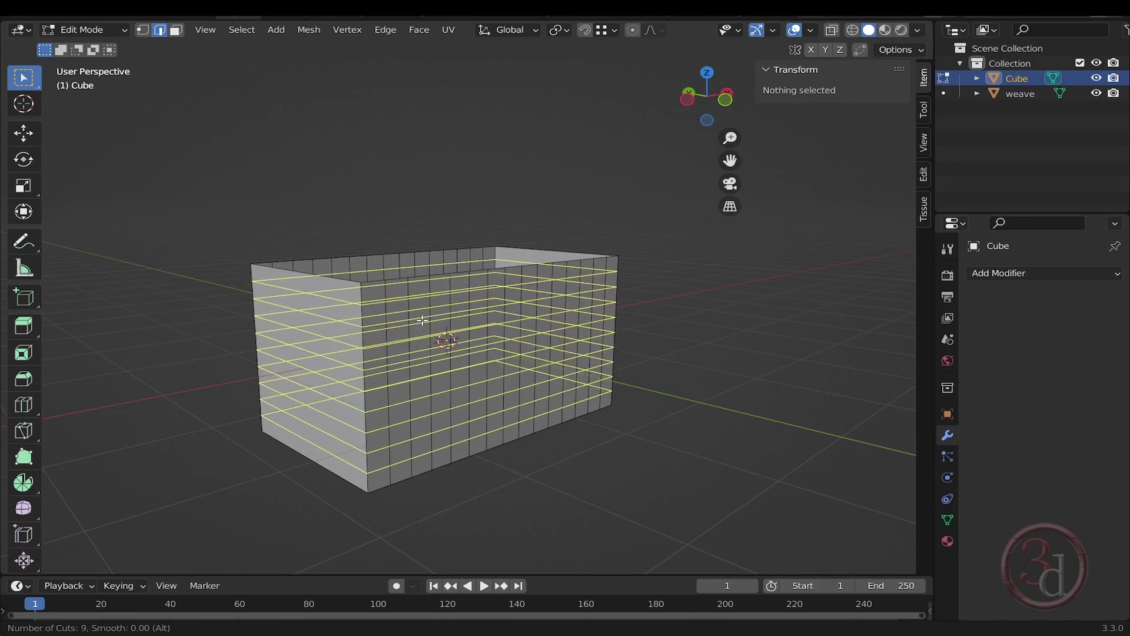
{"action": "left_click", "coordinate": [423, 320]}
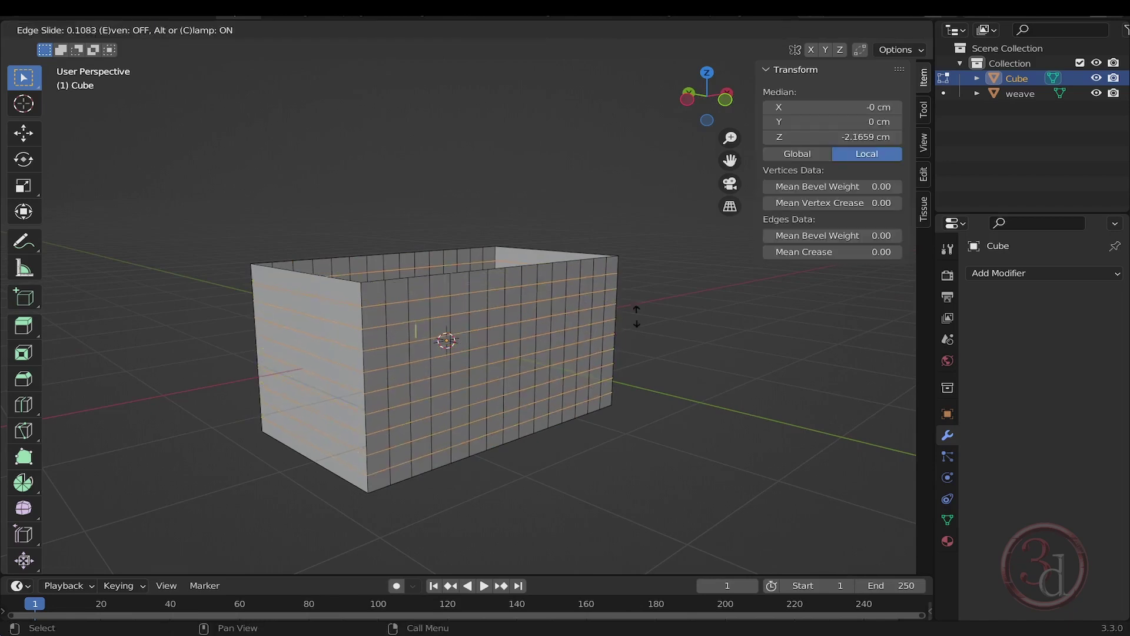
{"action": "right_click", "coordinate": [674, 321]}
{"action": "left_click", "coordinate": [674, 321]}
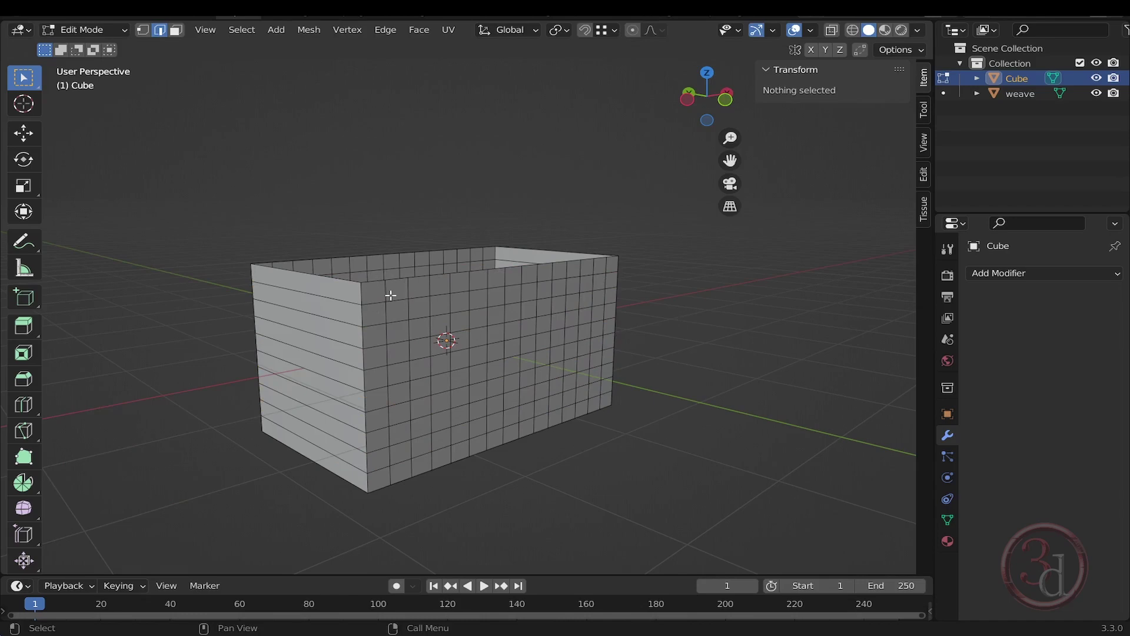
Cut 7 evenly spaced loops across the box's Y width, without sliding them, and clear the selection
{"action": "middle_click_drag", "start_coordinate": [494, 341], "coordinate": [445, 331]}
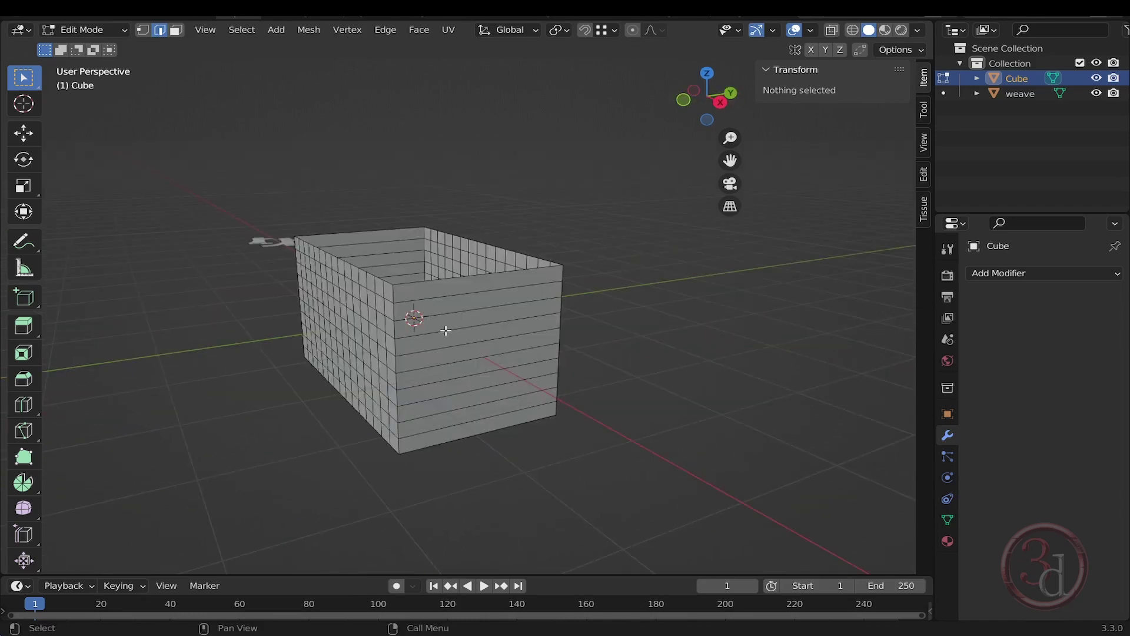
{"action": "key", "text": "ctrl+r"}
{"action": "scroll", "coordinate": [448, 327], "scroll_direction": "up", "scroll_amount": 6}
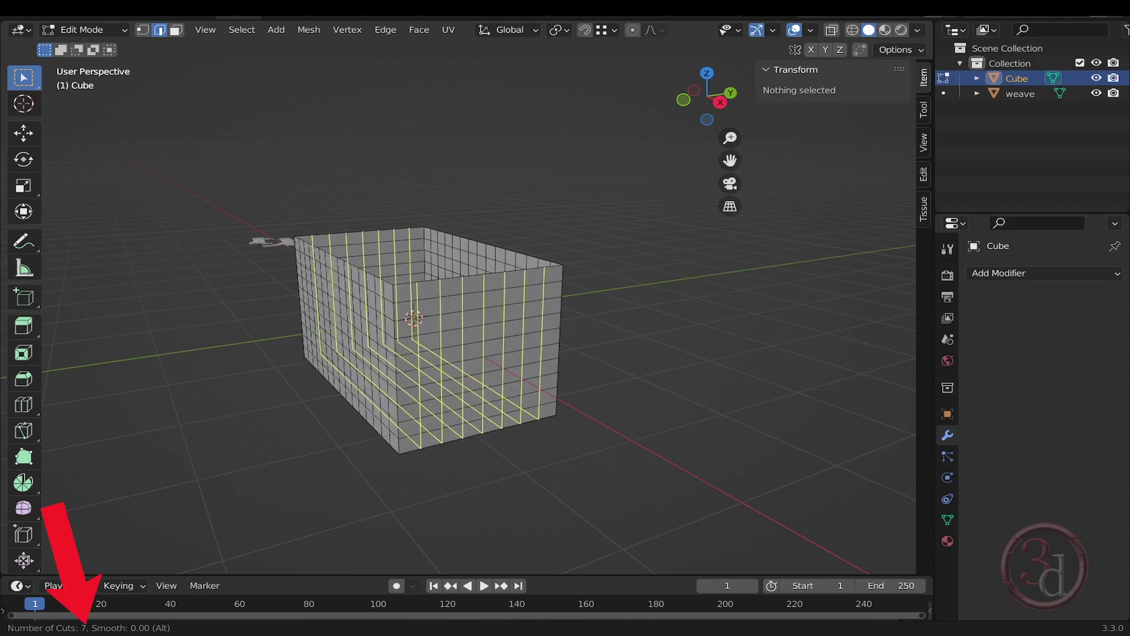
{"action": "left_click", "coordinate": [449, 327]}
{"action": "right_click", "coordinate": [449, 325]}
{"action": "left_click", "coordinate": [629, 345]}
Select all of the box's geometry and return to Object Mode
{"action": "mouse_move", "coordinate": [629, 345]}
{"action": "middle_mouse_down"}
{"action": "mouse_move", "coordinate": [613, 326]}
{"action": "mouse_move", "coordinate": [686, 326]}
{"action": "mouse_move", "coordinate": [500, 336]}
{"action": "mouse_move", "coordinate": [576, 346]}
{"action": "mouse_move", "coordinate": [444, 347]}
{"action": "mouse_move", "coordinate": [391, 411]}
{"action": "mouse_move", "coordinate": [691, 431]}
{"action": "mouse_move", "coordinate": [542, 378]}
{"action": "middle_mouse_up"}
{"action": "key", "text": "a"}
{"action": "key", "text": "Tab"}
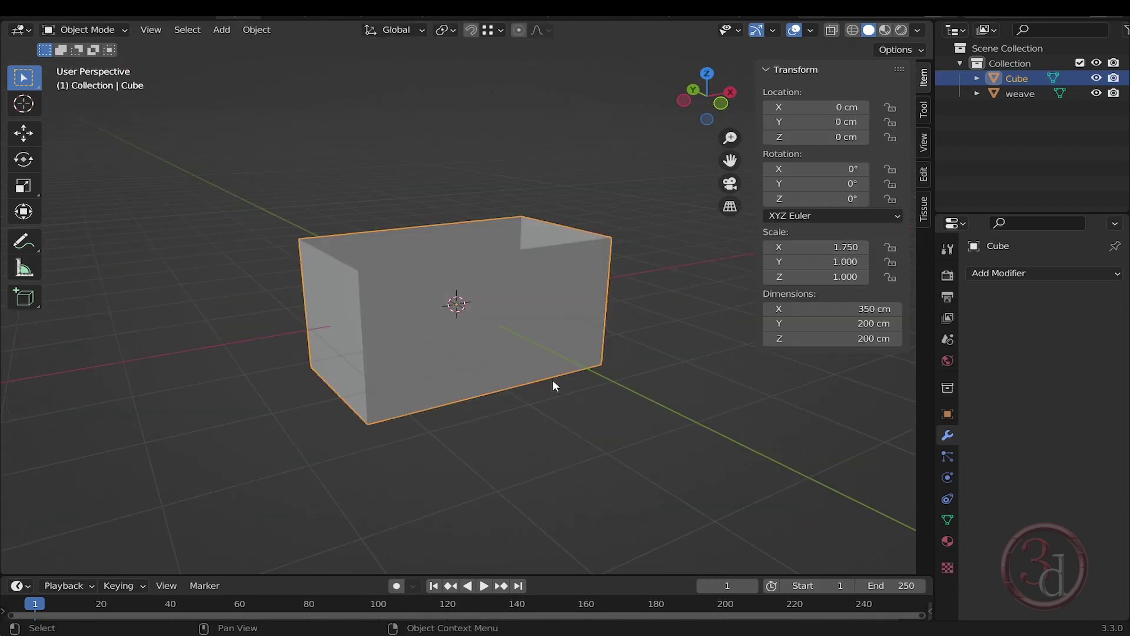
Tessellate the weave tile over the open box with Tissue, using Quad fill with Merge and Smooth Shading enabled
{"action": "middle_click_drag", "start_coordinate": [581, 412], "coordinate": [519, 413]}
{"action": "scroll", "coordinate": [517, 414], "scroll_direction": "down", "scroll_amount": 4}
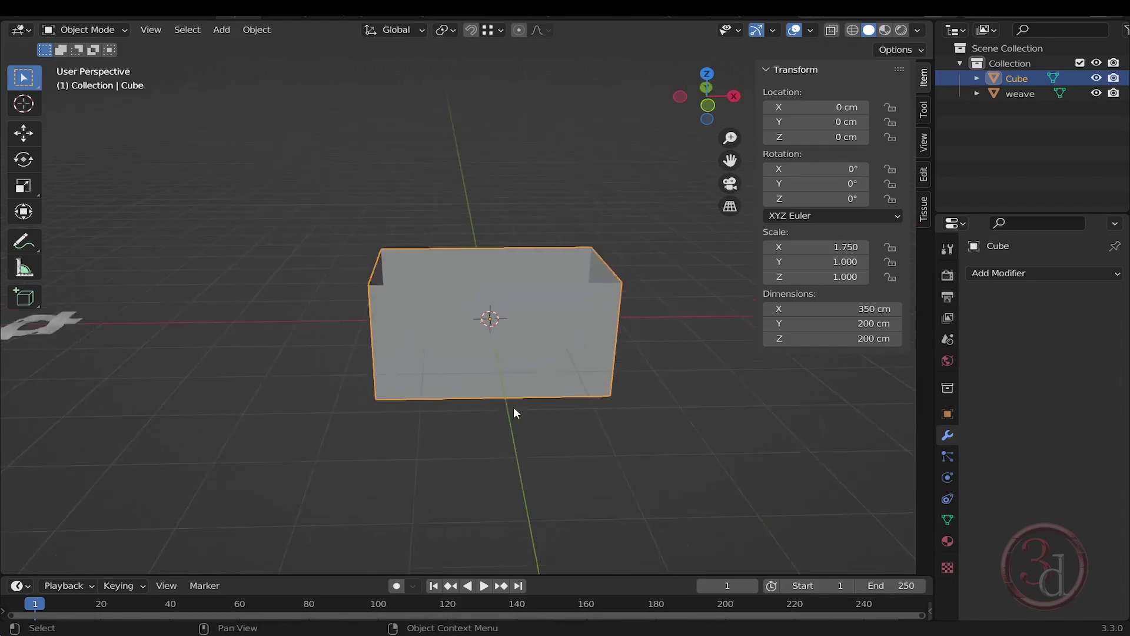
{"action": "middle_click_drag", "start_coordinate": [427, 408], "coordinate": [427, 408]}
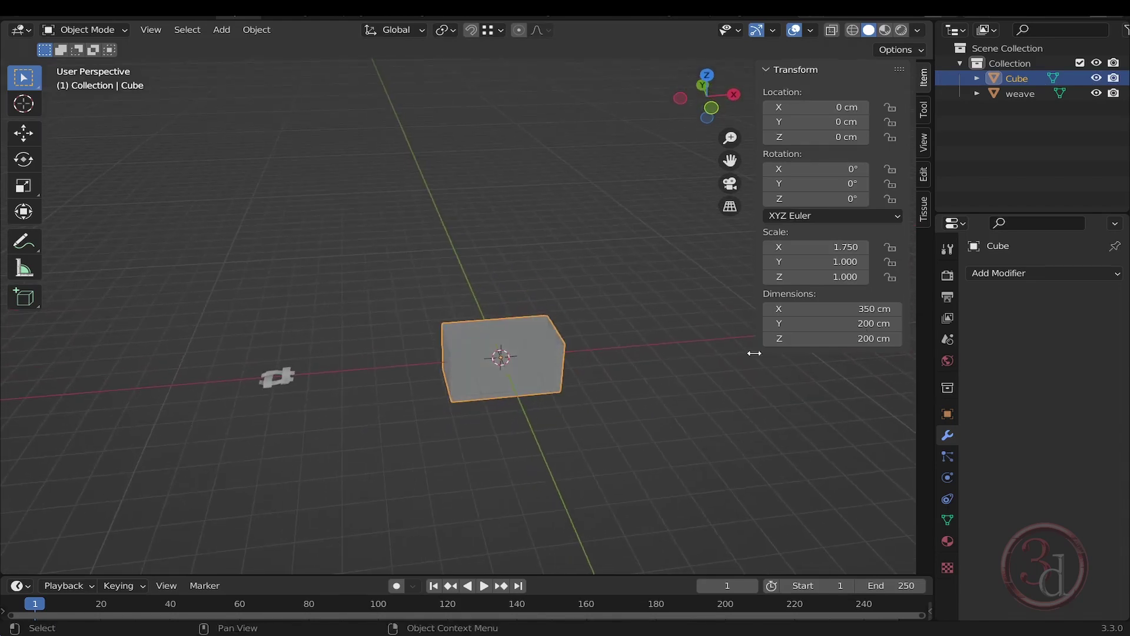
{"action": "left_click", "coordinate": [923, 209]}
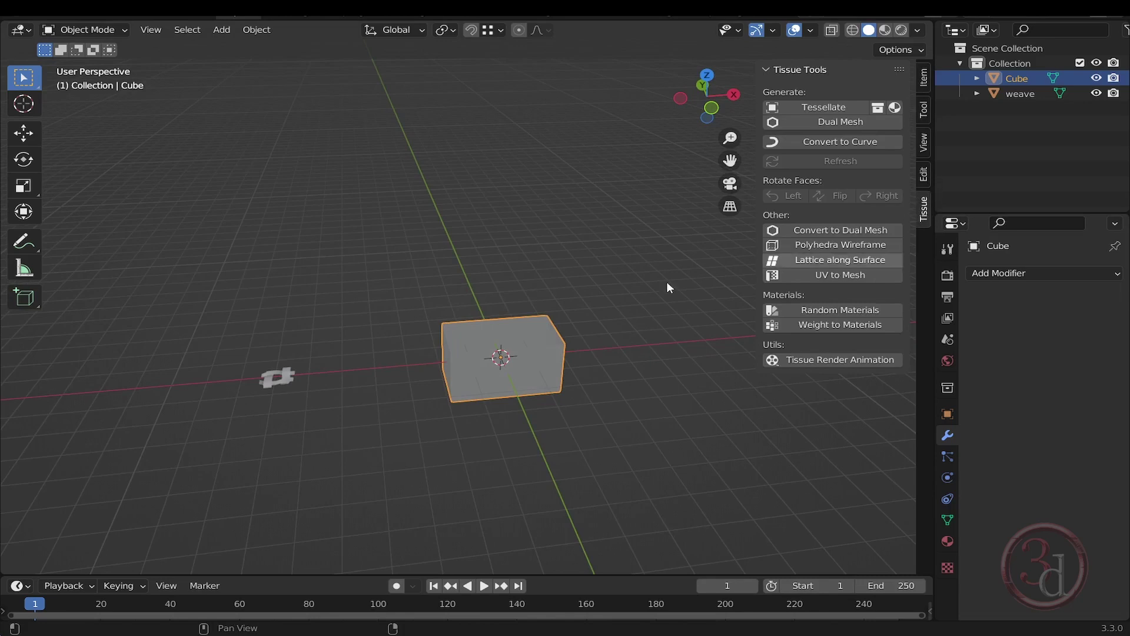
{"action": "left_click", "coordinate": [337, 404]}
{"action": "left_click", "coordinate": [287, 378]}
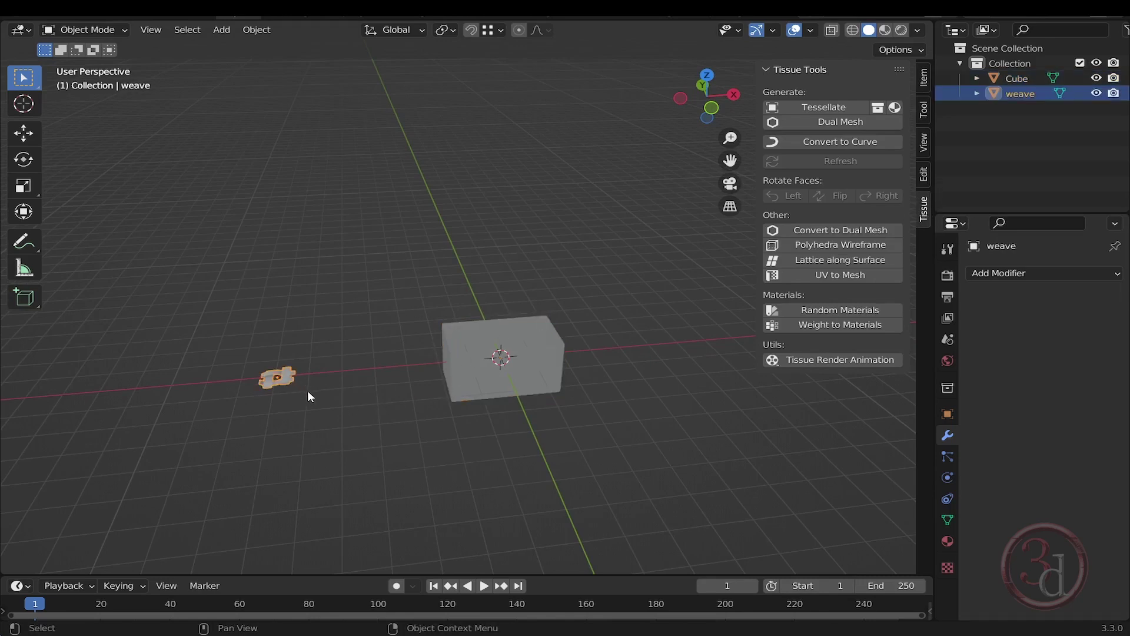
{"action": "left_click", "coordinate": [478, 390], "text": "shift"}
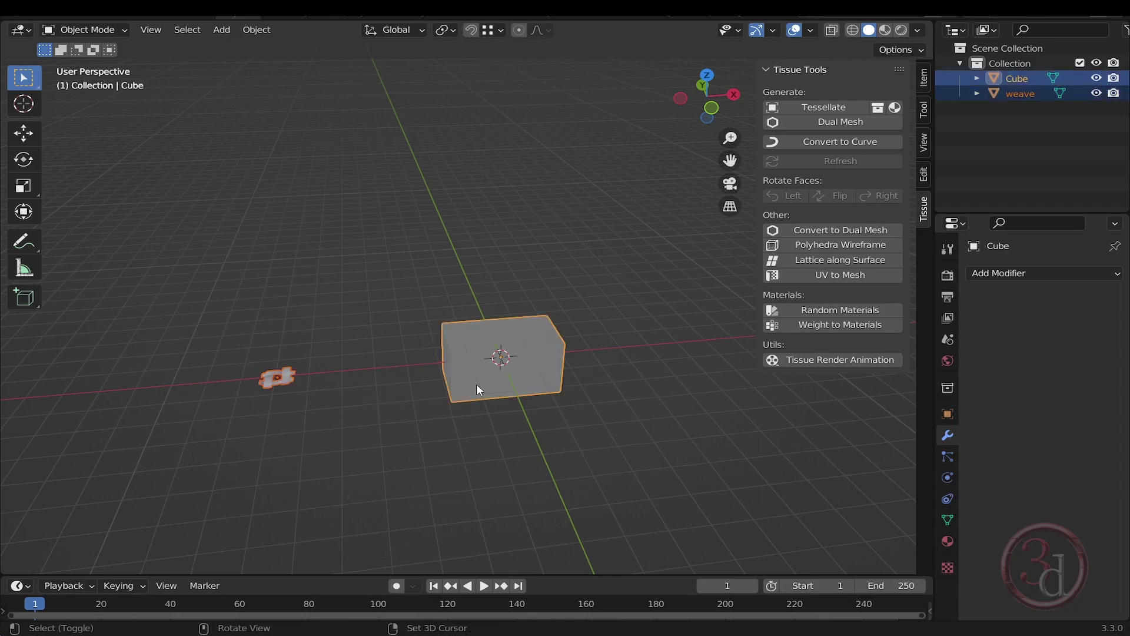
{"action": "left_click", "coordinate": [824, 109]}
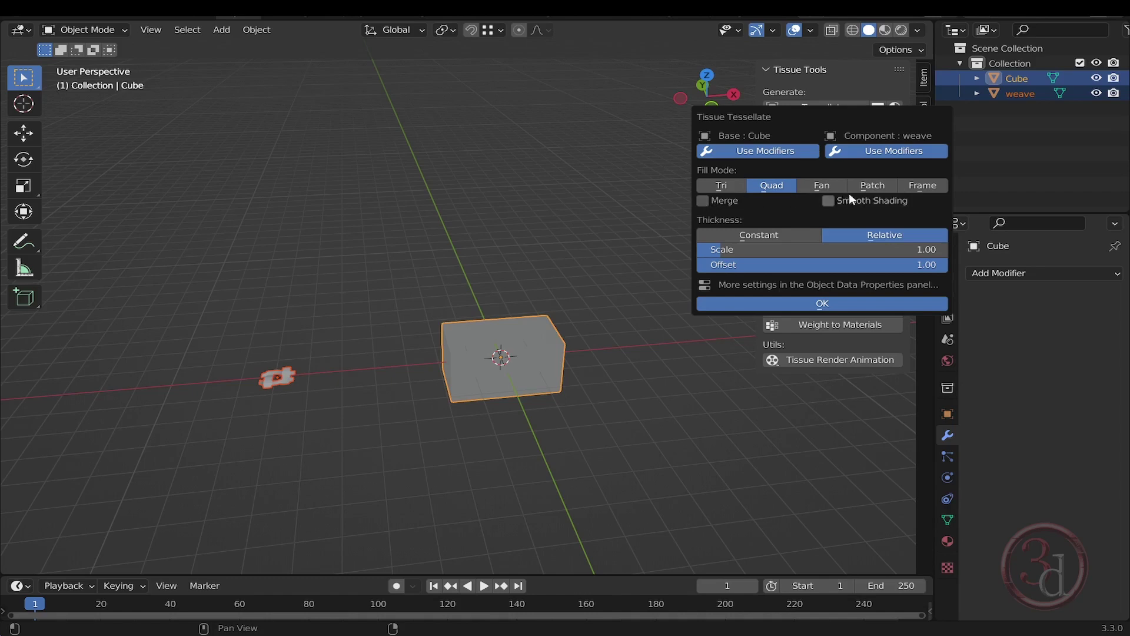
{"action": "left_click", "coordinate": [828, 200]}
{"action": "left_click", "coordinate": [704, 201]}
{"action": "left_click", "coordinate": [818, 309]}
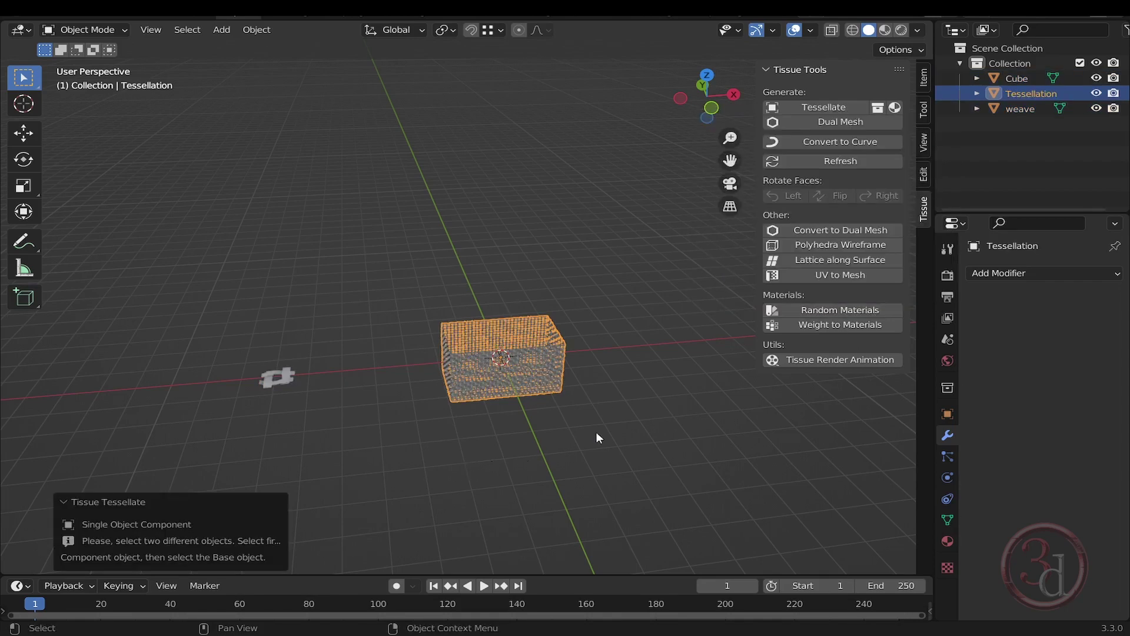
Hide the original box so that only the woven tessellation shows, and inspect its corner weave up close
{"action": "left_click", "coordinate": [608, 426]}
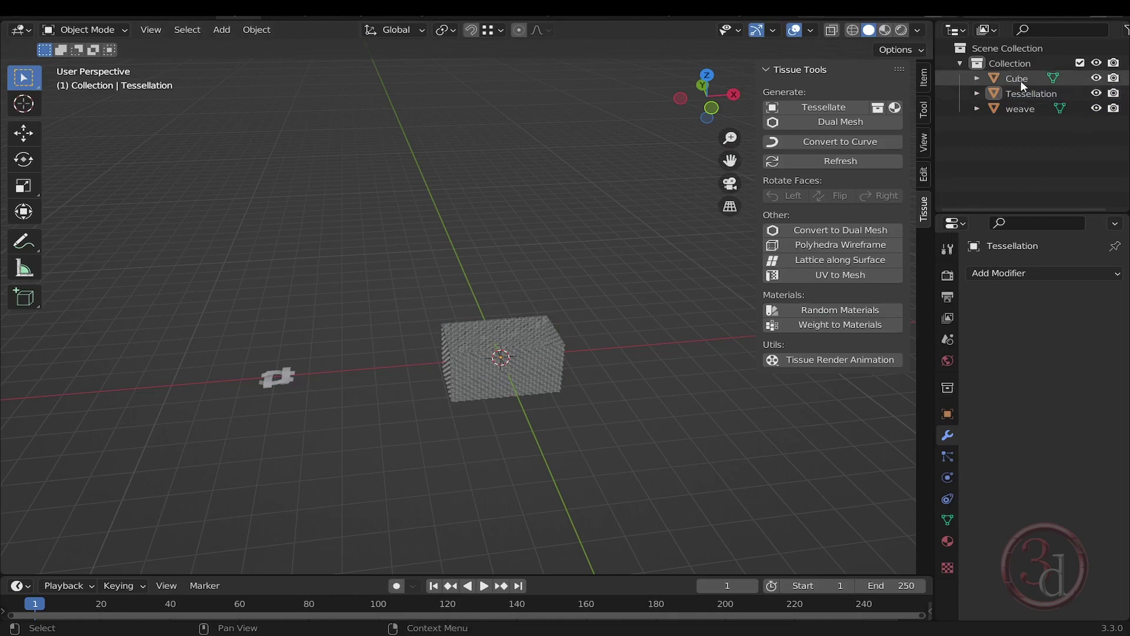
{"action": "left_click", "coordinate": [1098, 81]}
{"action": "scroll", "coordinate": [532, 370], "scroll_direction": "up", "scroll_amount": 2}
{"action": "scroll", "coordinate": [532, 369], "scroll_direction": "up", "scroll_amount": 3}
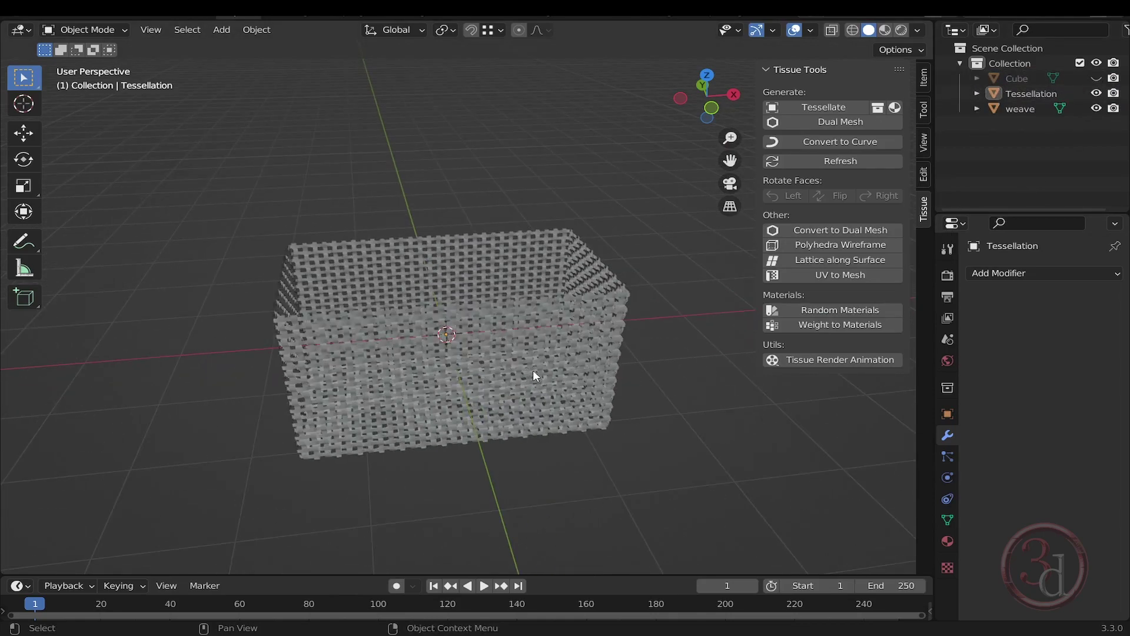
{"action": "middle_click_drag", "start_coordinate": [536, 355], "coordinate": [447, 403]}
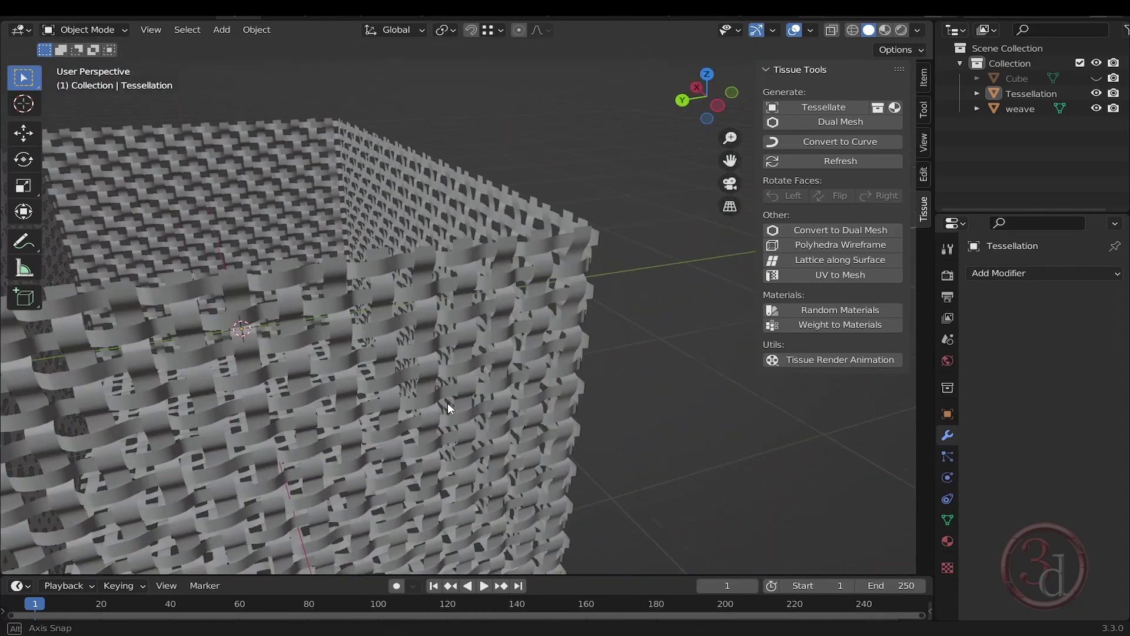
Add a Solidify modifier to the woven tessellation and set its thickness to -1 cm
{"action": "left_click", "coordinate": [532, 273]}
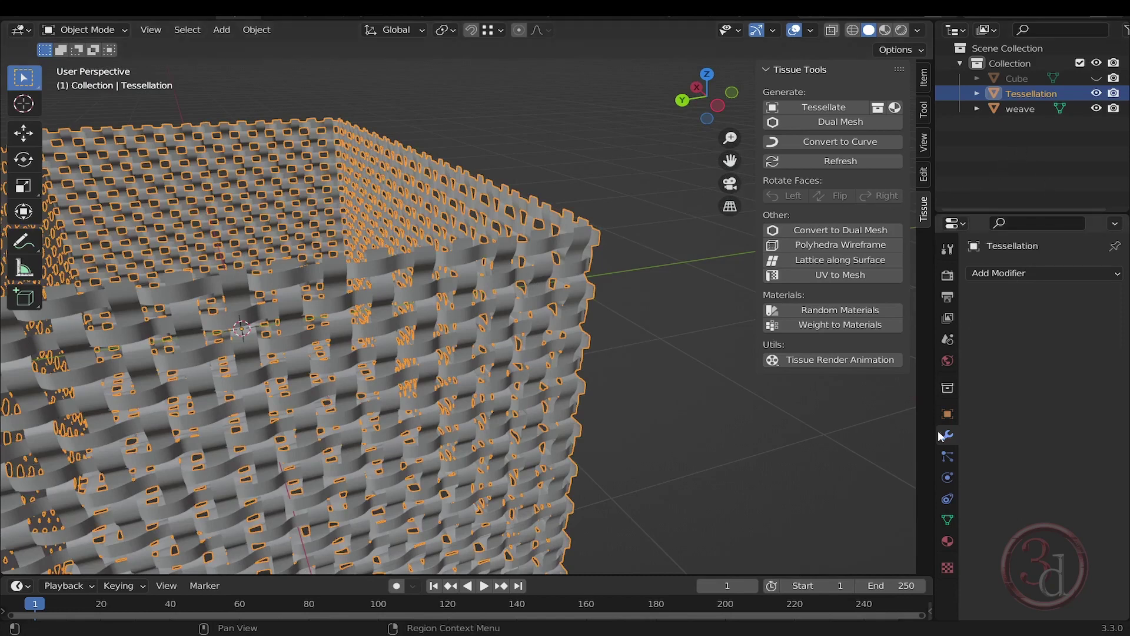
{"action": "left_click", "coordinate": [1004, 273]}
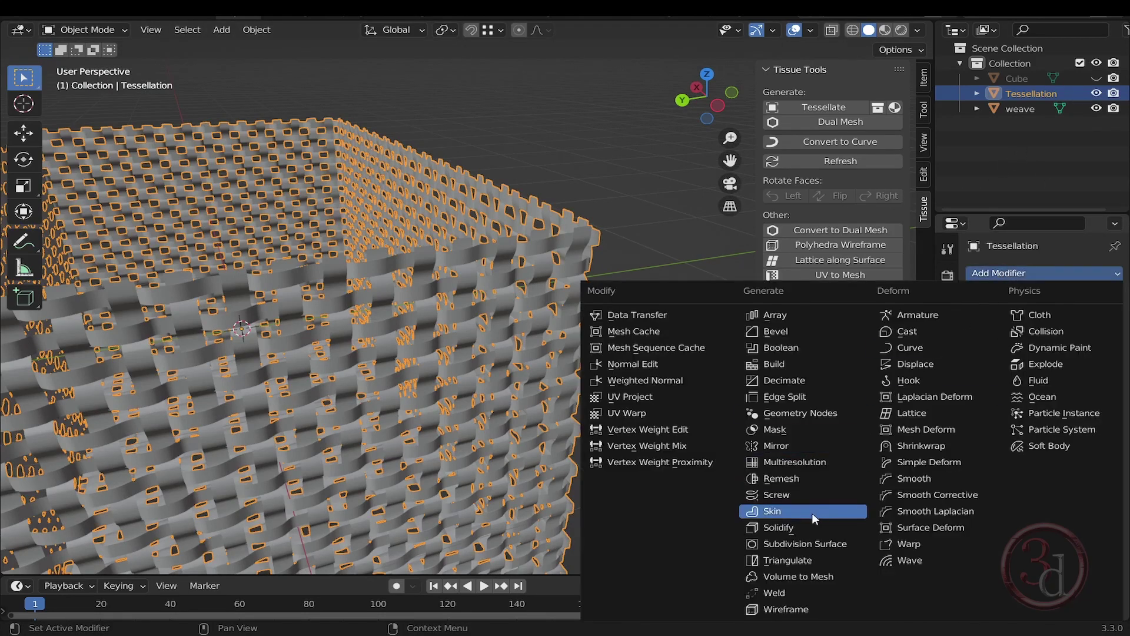
{"action": "left_click", "coordinate": [778, 527]}
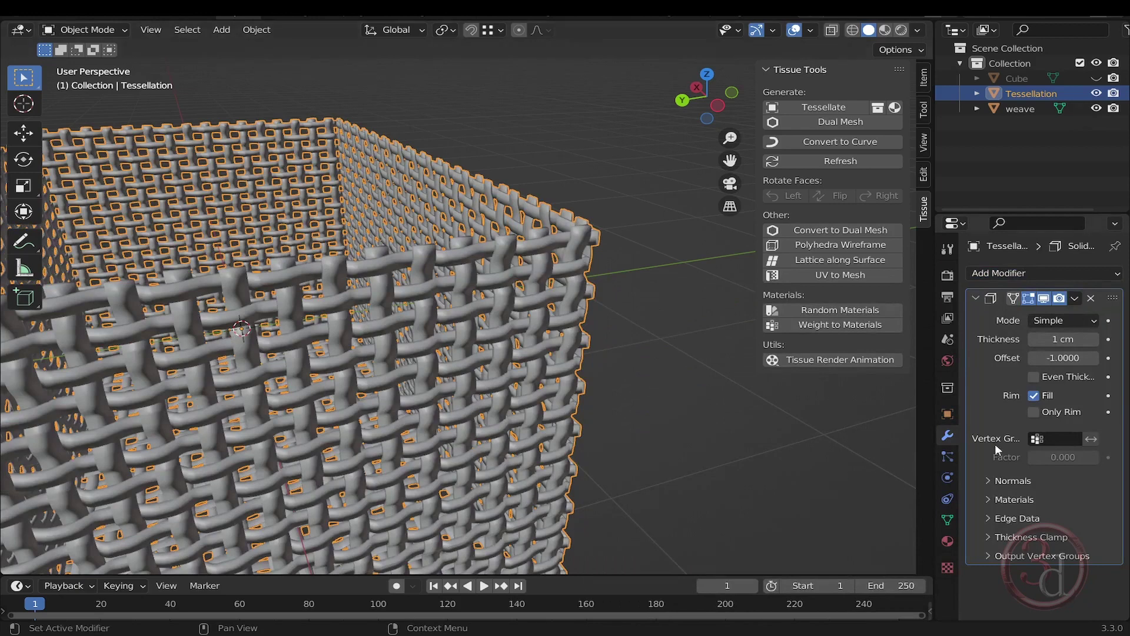
{"action": "left_click_drag", "start_coordinate": [1066, 339], "coordinate": [1078, 339]}
{"action": "left_click", "coordinate": [1078, 339]}
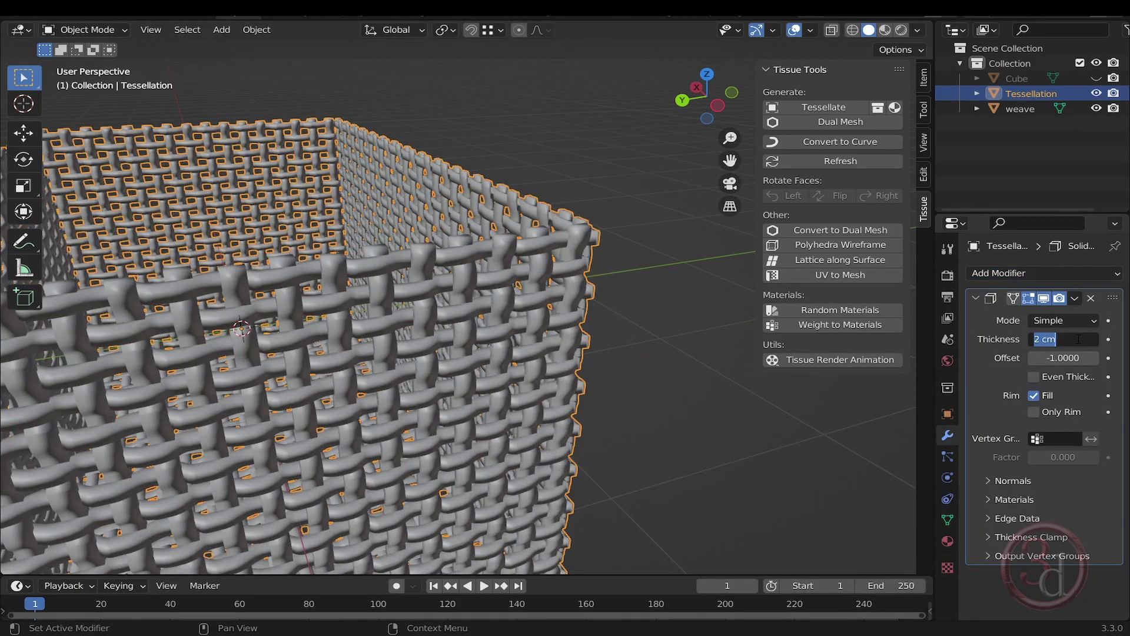
{"action": "type", "text": "-1"}
{"action": "key", "text": "Return"}
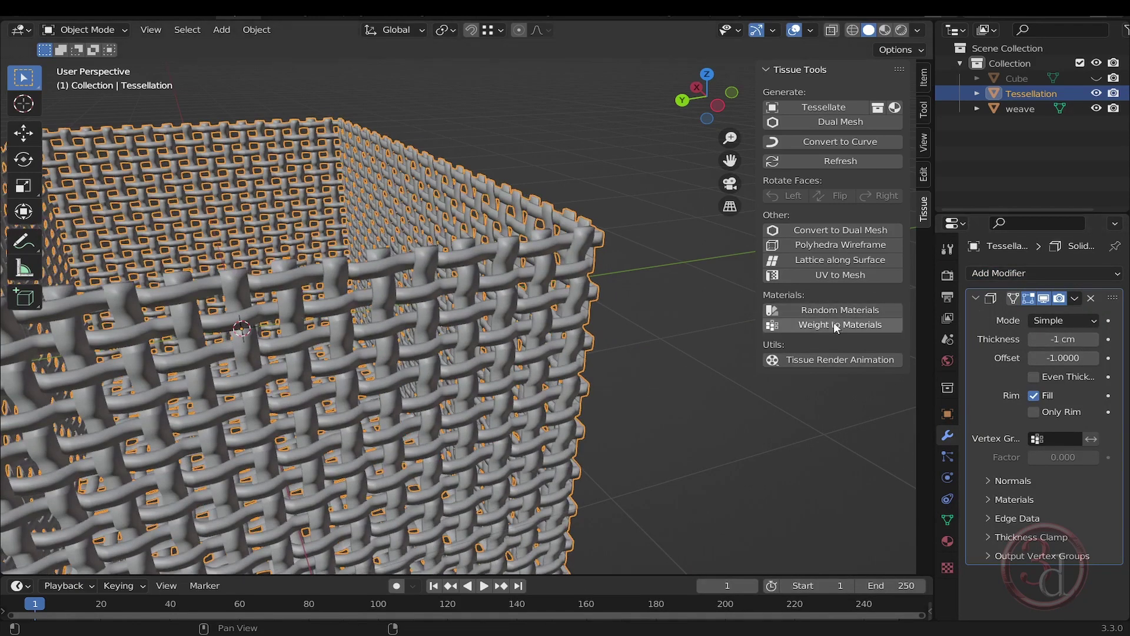
Enable Auto Smooth in the tessellation's normals settings and check the basket's shading
{"action": "middle_click_drag", "start_coordinate": [694, 378], "coordinate": [430, 345]}
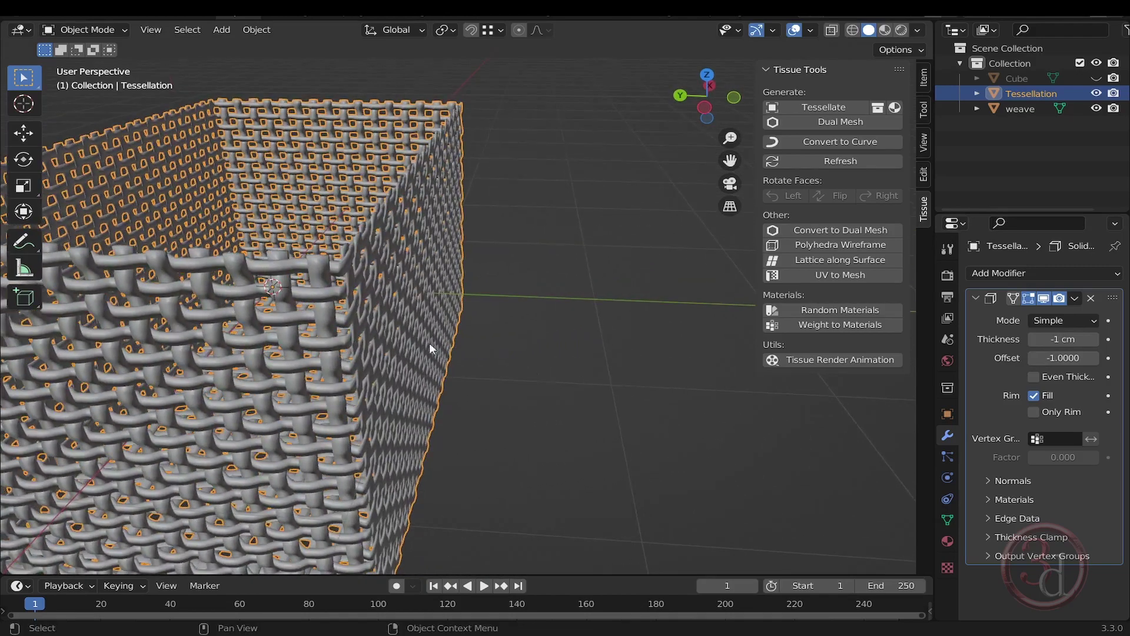
{"action": "key", "text": "KP_Decimal"}
{"action": "left_click", "coordinate": [947, 519]}
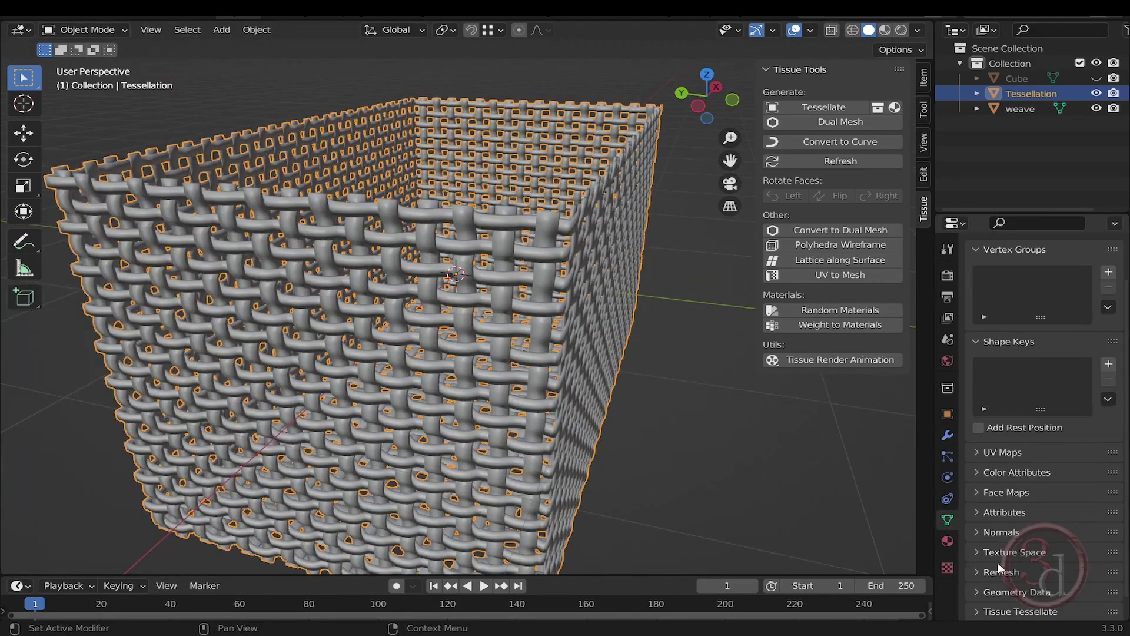
{"action": "left_click", "coordinate": [1001, 534]}
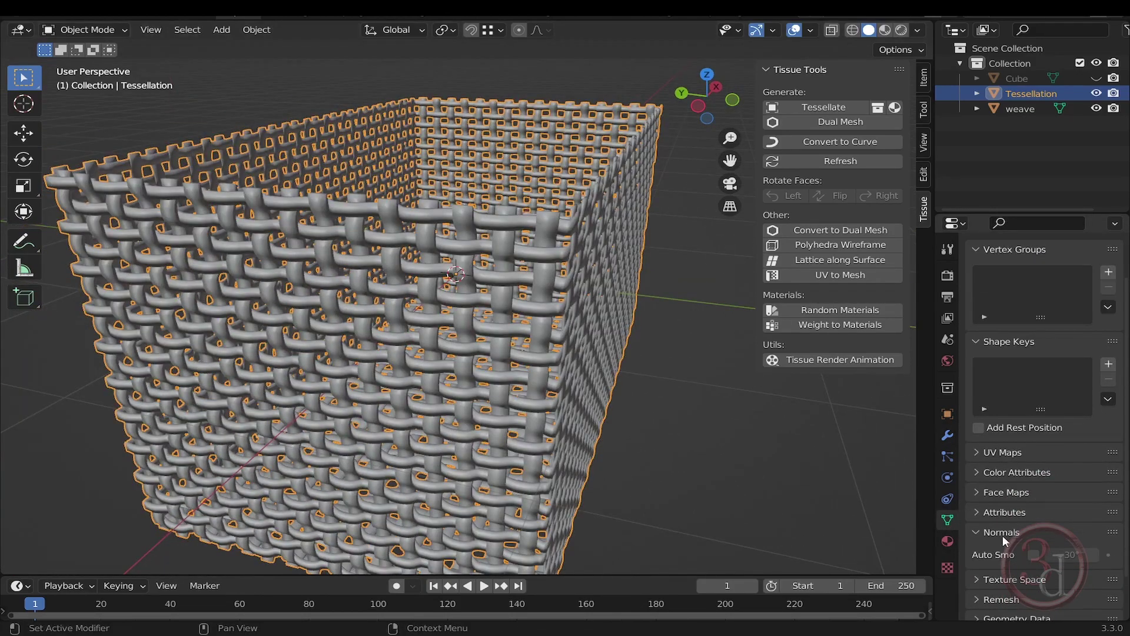
{"action": "left_click", "coordinate": [1033, 555]}
{"action": "mouse_move", "coordinate": [575, 291]}
{"action": "middle_mouse_down"}
{"action": "mouse_move", "coordinate": [470, 284]}
{"action": "mouse_move", "coordinate": [433, 268]}
{"action": "mouse_move", "coordinate": [790, 278]}
{"action": "mouse_move", "coordinate": [809, 312]}
{"action": "mouse_move", "coordinate": [794, 320]}
{"action": "mouse_move", "coordinate": [553, 154]}
{"action": "mouse_move", "coordinate": [804, 285]}
{"action": "mouse_move", "coordinate": [595, 255]}
{"action": "middle_mouse_up"}
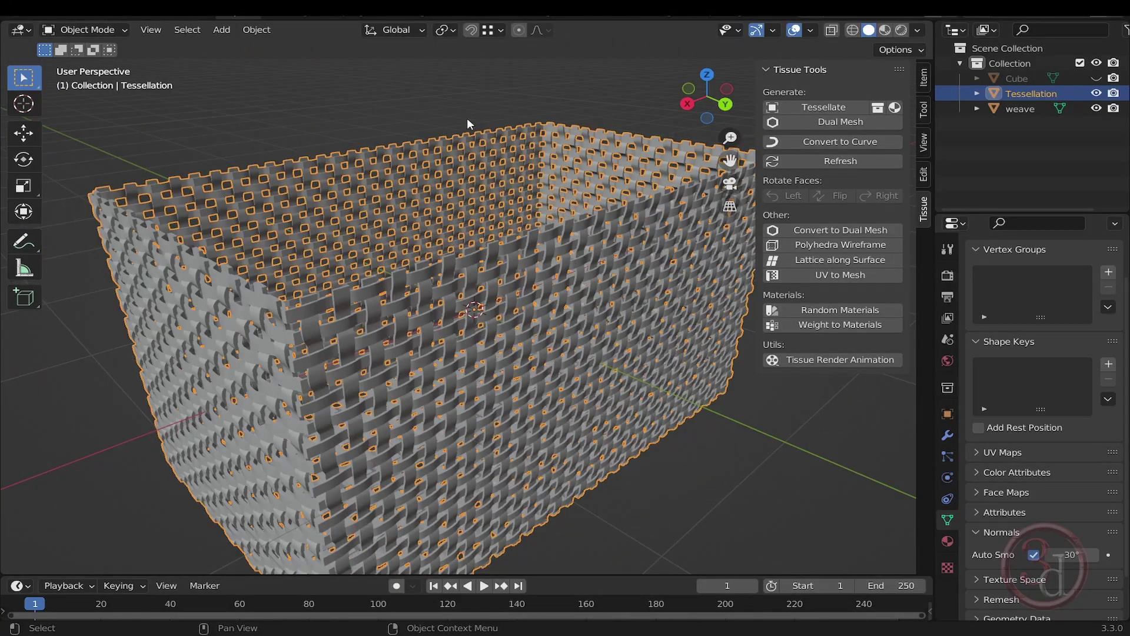
{"action": "left_click", "coordinate": [443, 107]}
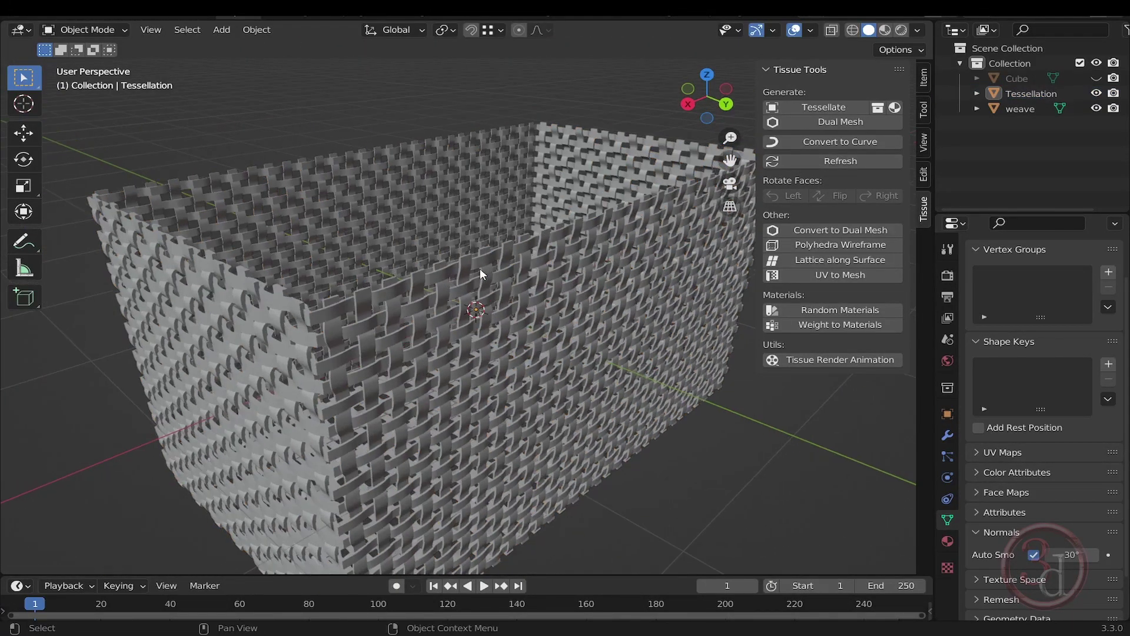
Hide the woven tessellation and bring back the base box in Edit Mode
{"action": "left_click", "coordinate": [479, 267]}
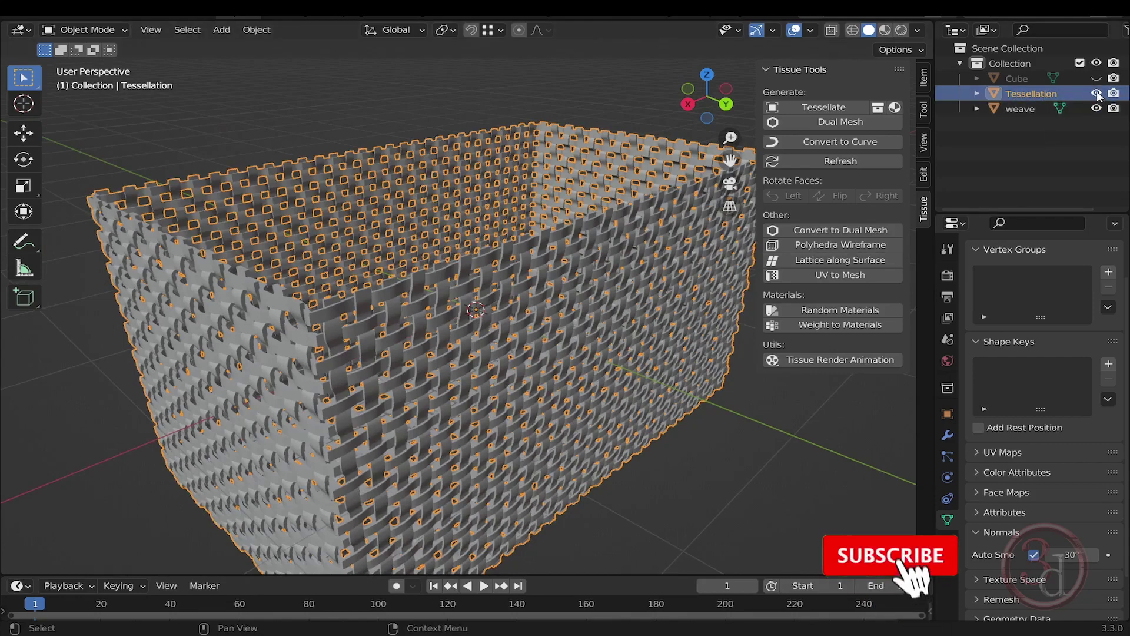
{"action": "key", "text": "Tab"}
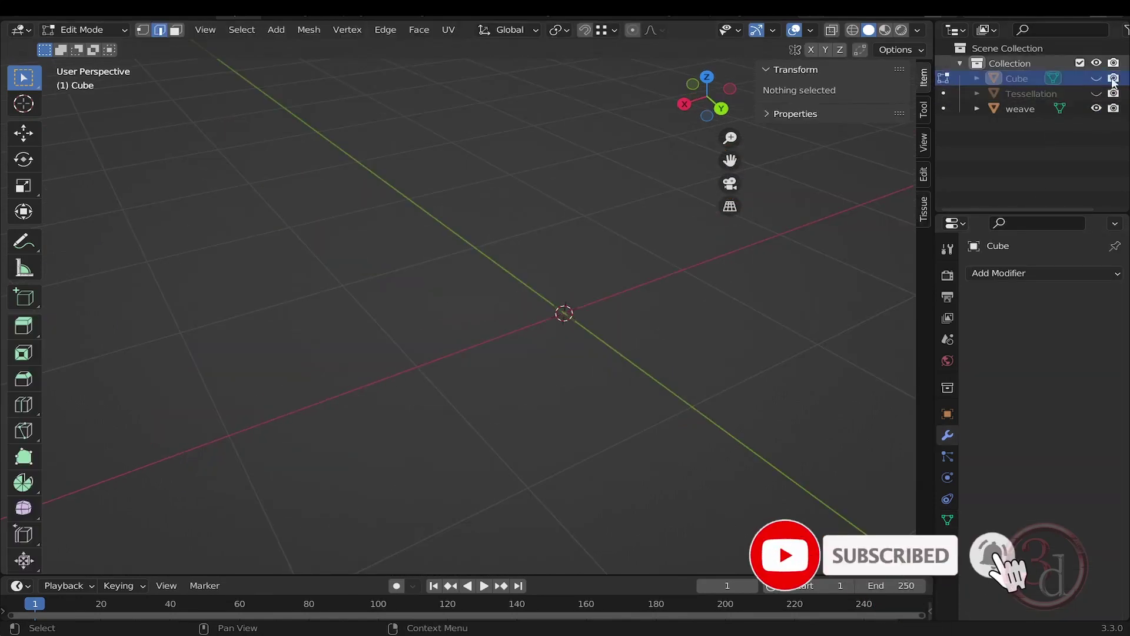
{"action": "left_click", "coordinate": [1100, 76]}
{"action": "middle_click_drag", "start_coordinate": [529, 377], "coordinate": [448, 434]}
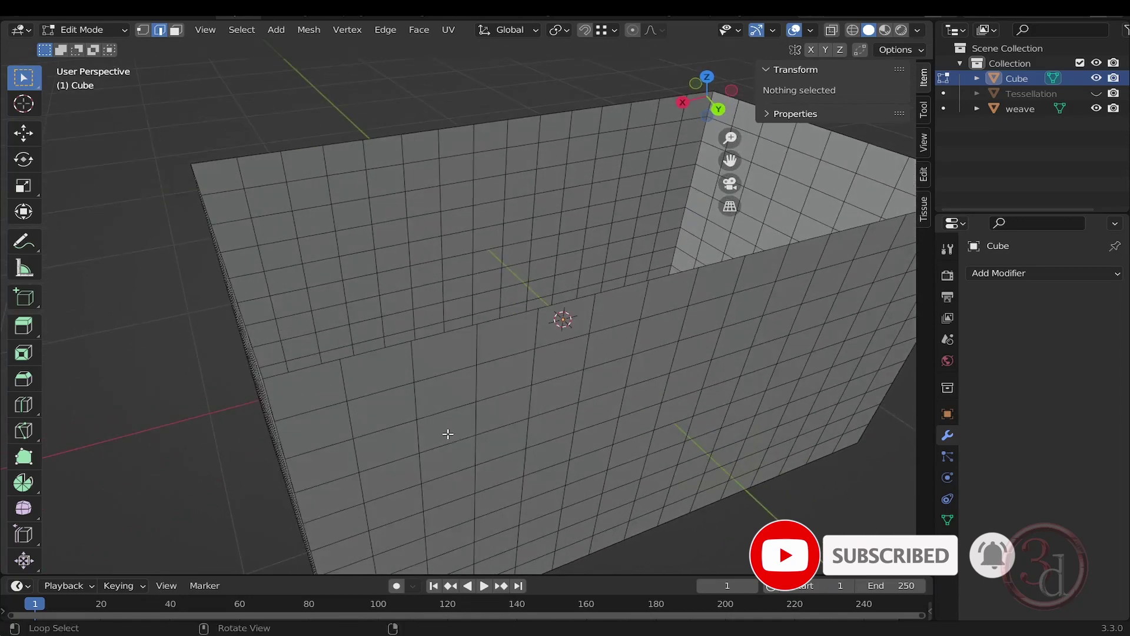
Select the edge loop around the box's open rim and separate it into its own object
{"action": "left_click", "coordinate": [454, 330], "text": "alt"}
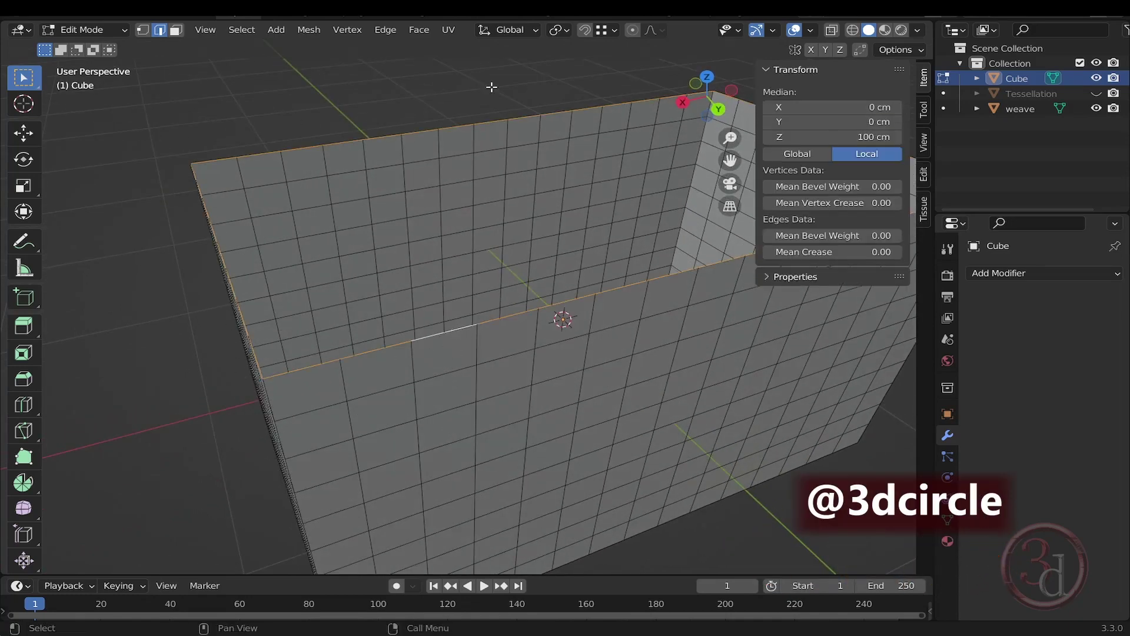
{"action": "middle_click_drag", "start_coordinate": [483, 252], "coordinate": [533, 313]}
{"action": "key", "text": "p"}
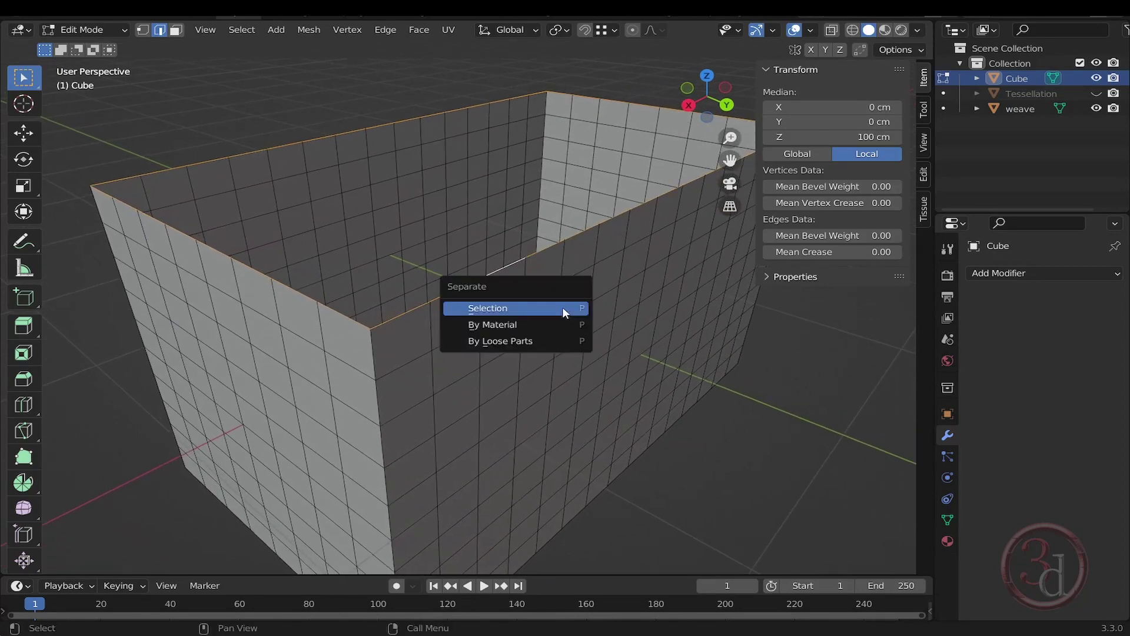
{"action": "left_click", "coordinate": [563, 310]}
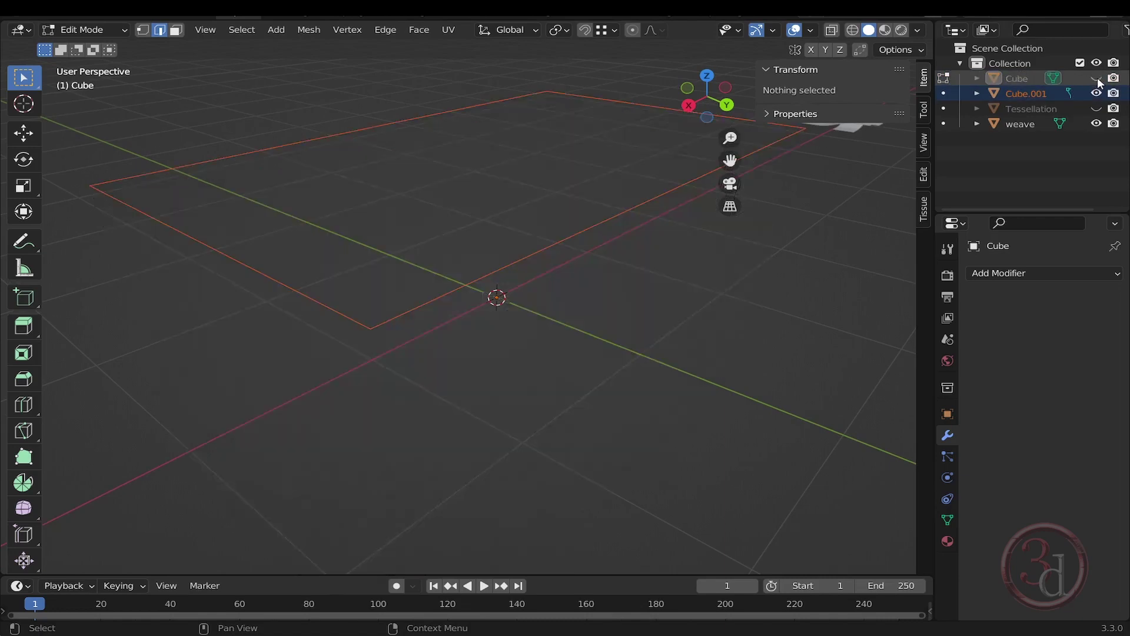
Hide the base box, return to Object Mode and apply all transforms to the separated rim outline
{"action": "left_click", "coordinate": [1096, 79]}
{"action": "key", "text": "Tab"}
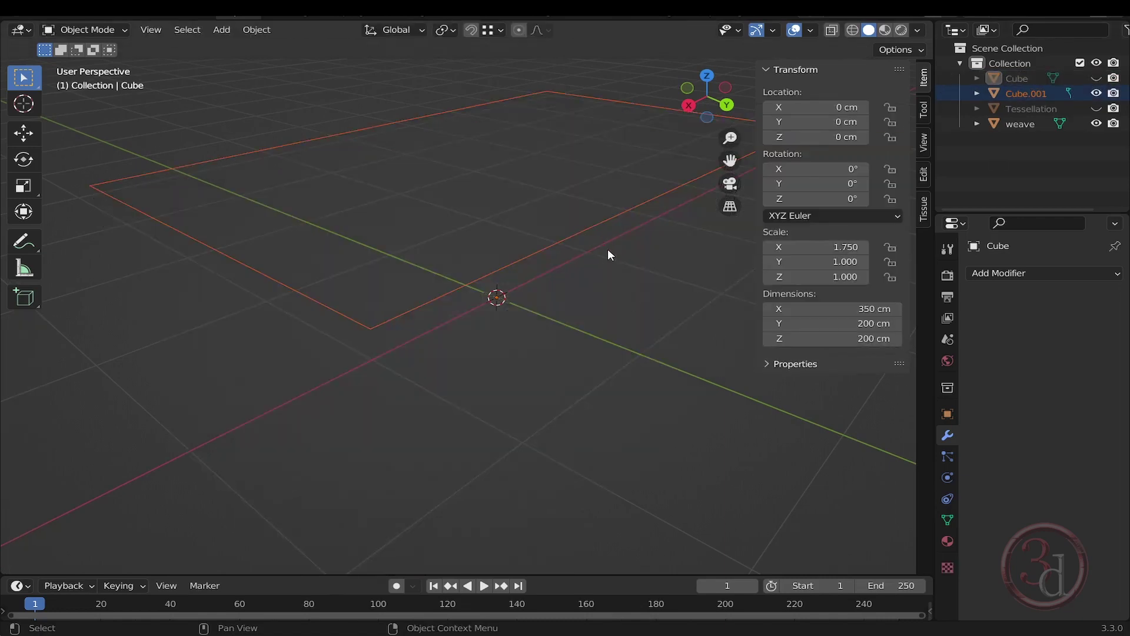
{"action": "left_click", "coordinate": [608, 249]}
{"action": "left_click", "coordinate": [598, 224]}
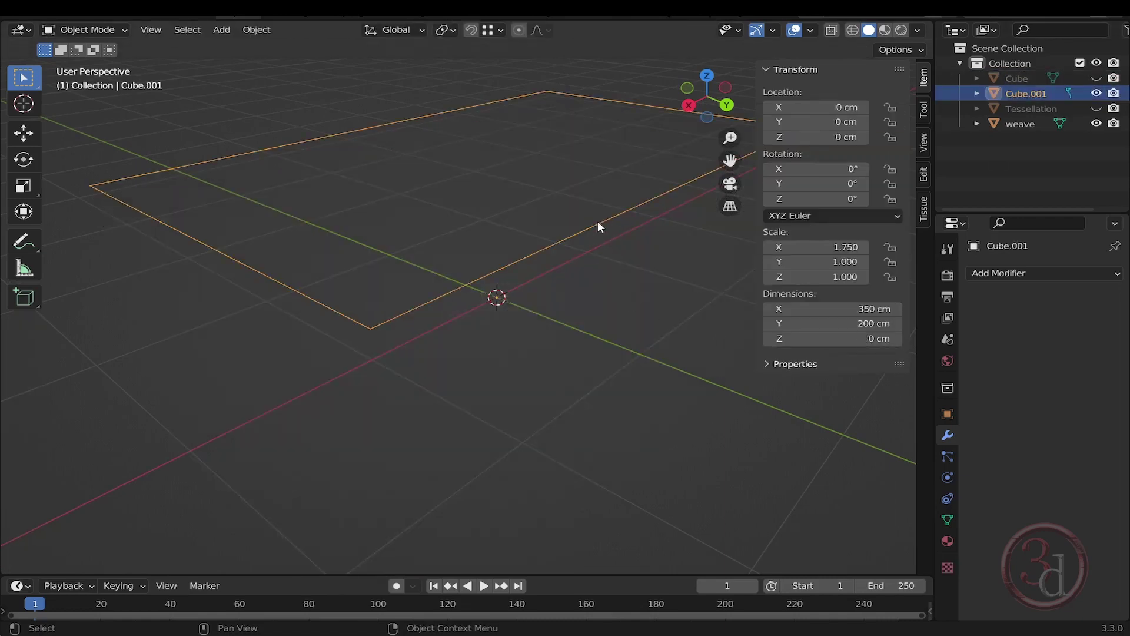
{"action": "key", "text": "ctrl+a"}
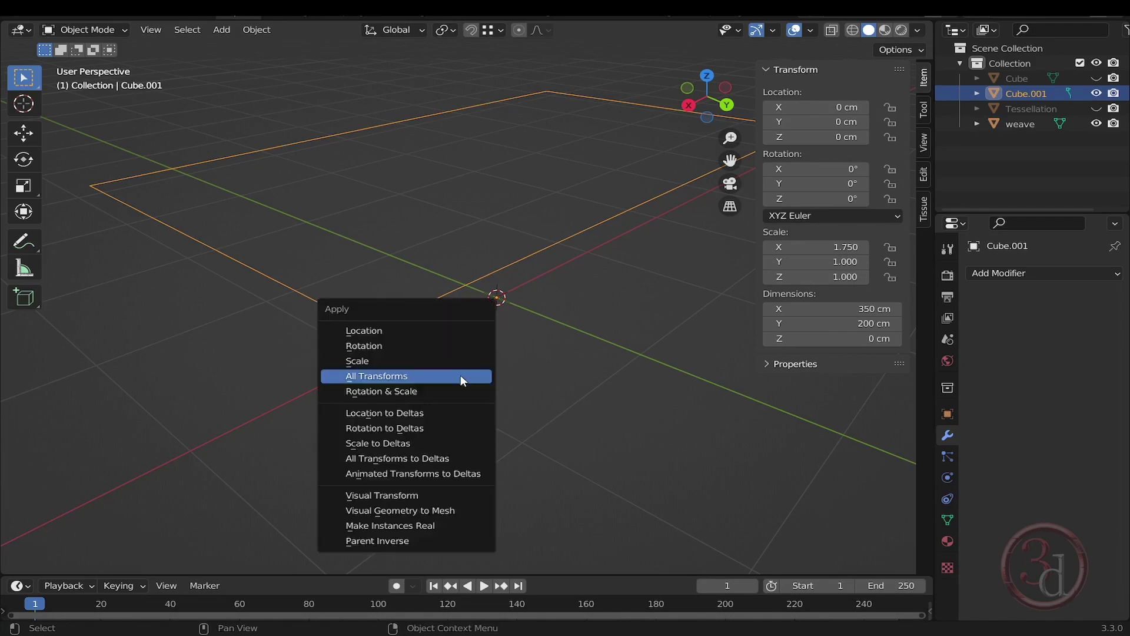
{"action": "left_click", "coordinate": [460, 376]}
Select the four corner vertices of the rim outline in Edit Mode
{"action": "key", "text": "Tab"}
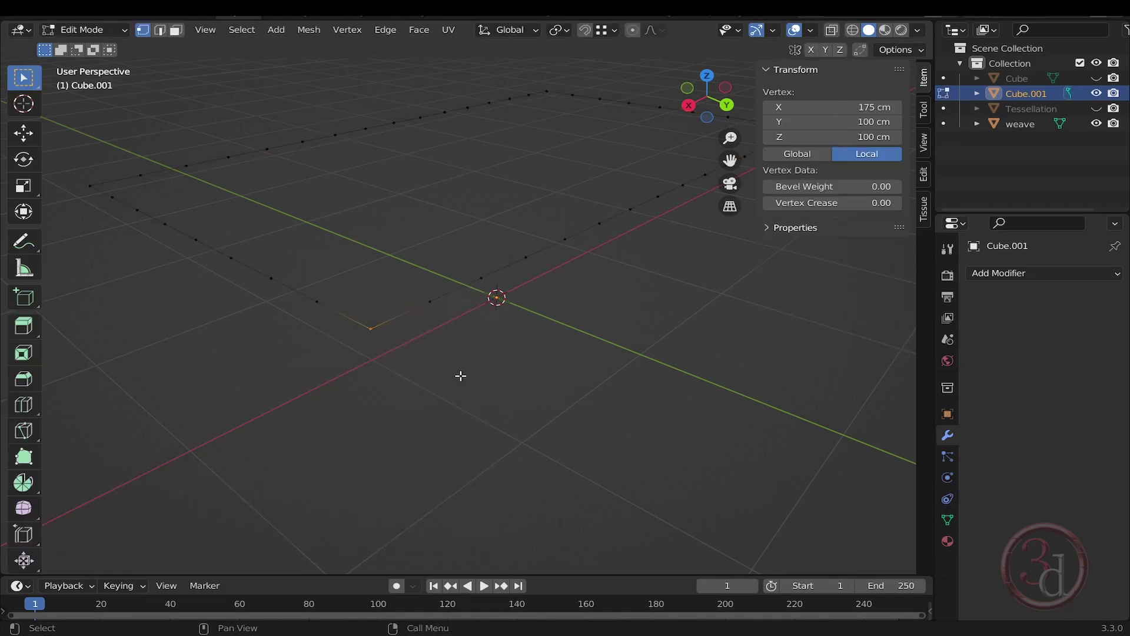
{"action": "left_click", "coordinate": [439, 388]}
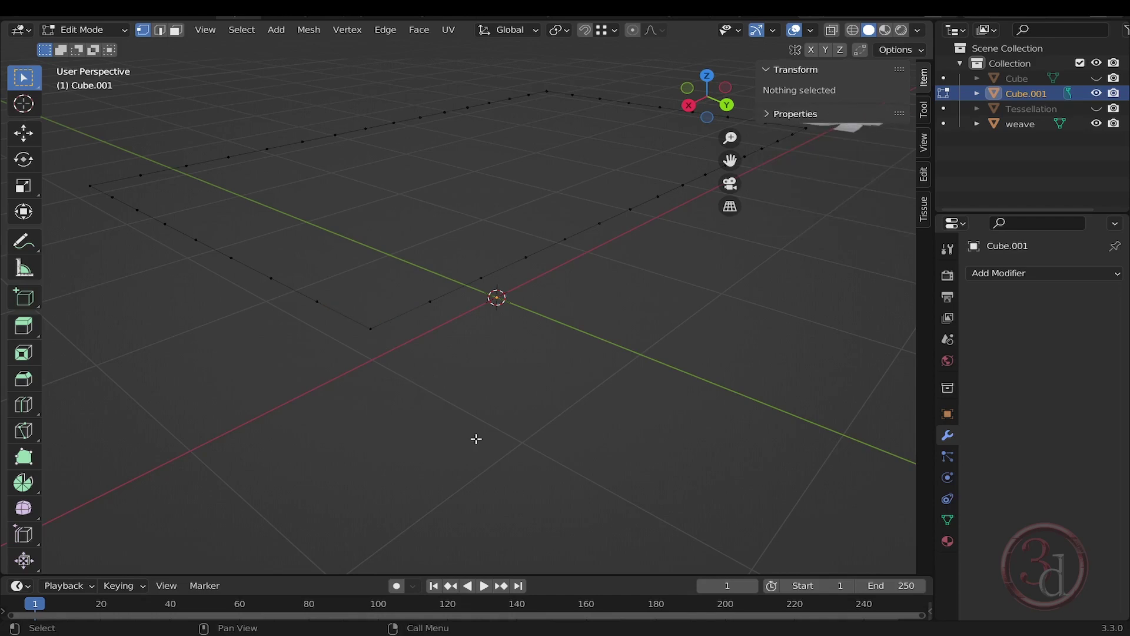
{"action": "key", "text": "Tab"}
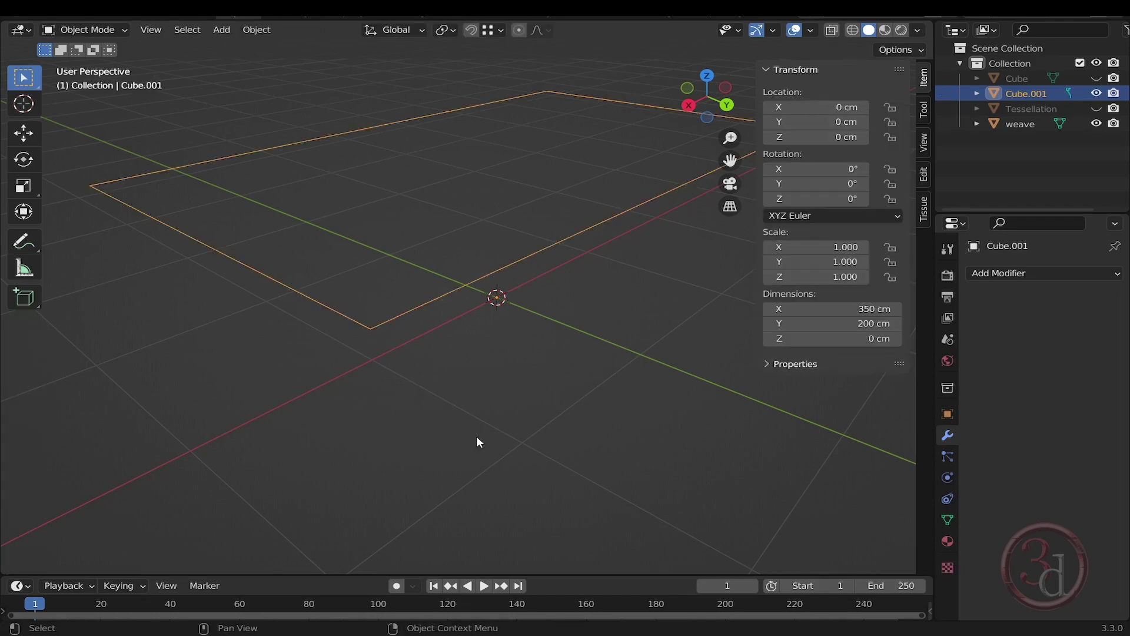
{"action": "key", "text": "Tab"}
{"action": "left_click_drag", "start_coordinate": [106, 158], "coordinate": [71, 210]}
{"action": "left_click", "coordinate": [368, 325], "text": "shift"}
{"action": "middle_click_drag", "start_coordinate": [363, 320], "coordinate": [617, 353]}
{"action": "left_click_drag", "start_coordinate": [652, 234], "coordinate": [609, 274], "text": "shift"}
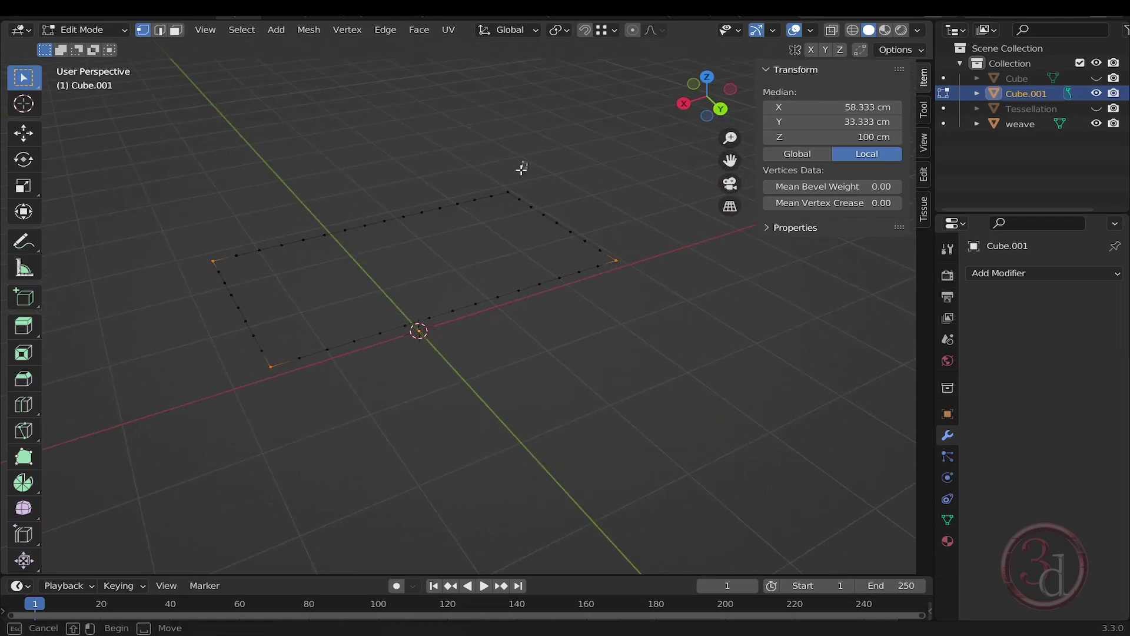
{"action": "left_click_drag", "start_coordinate": [528, 162], "coordinate": [498, 199], "text": "shift"}
Bevel the selected corner vertices with 3 segments and a width of 5 cm
{"action": "middle_click_drag", "start_coordinate": [479, 235], "coordinate": [373, 398]}
{"action": "right_click", "coordinate": [372, 400]}
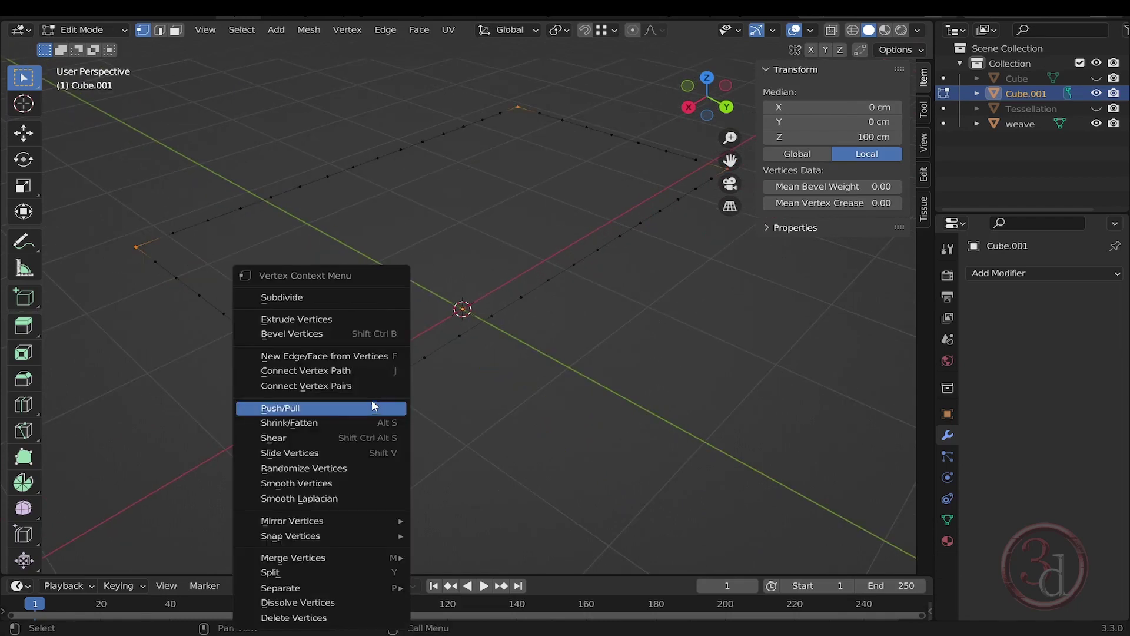
{"action": "left_click", "coordinate": [356, 327]}
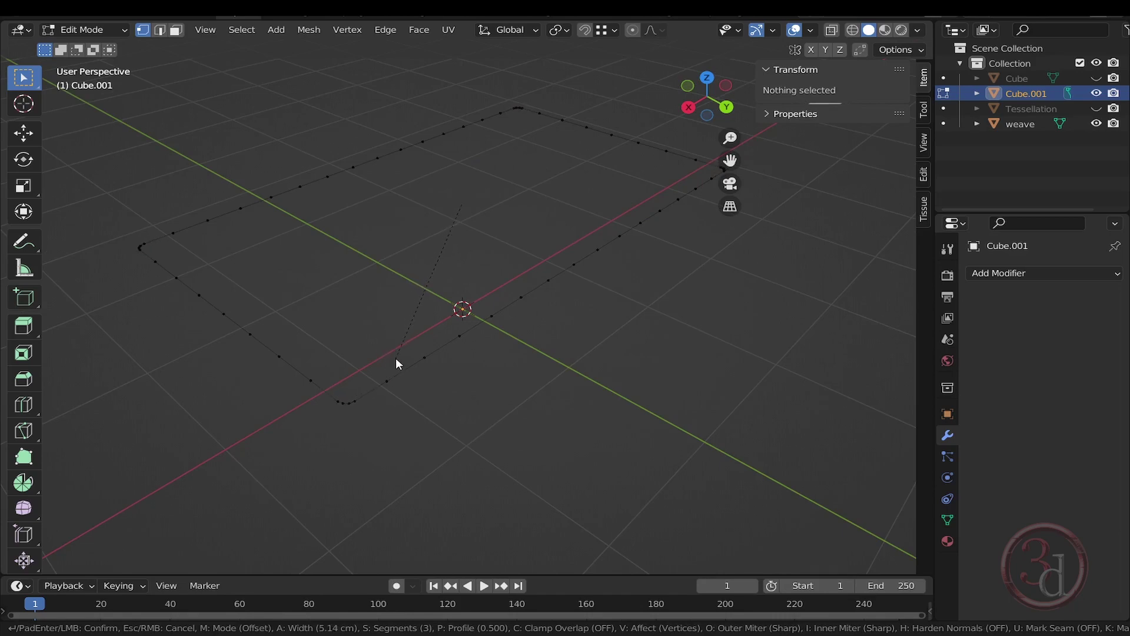
{"action": "left_click", "coordinate": [396, 359]}
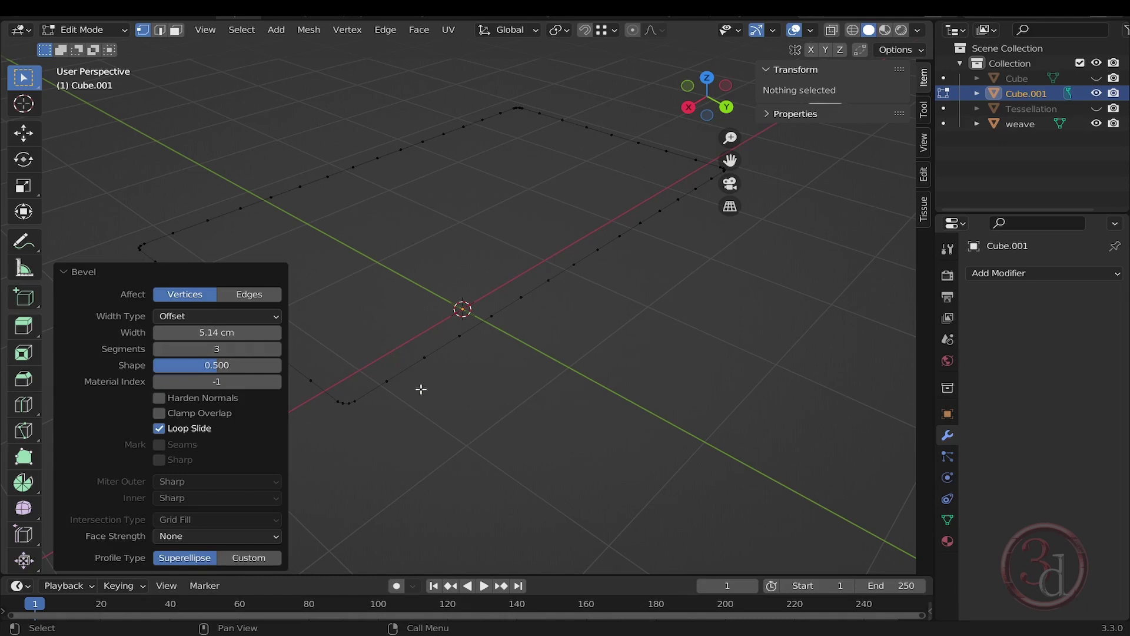
{"action": "left_click", "coordinate": [227, 332]}
{"action": "type", "text": "5"}
{"action": "key", "text": "Return"}
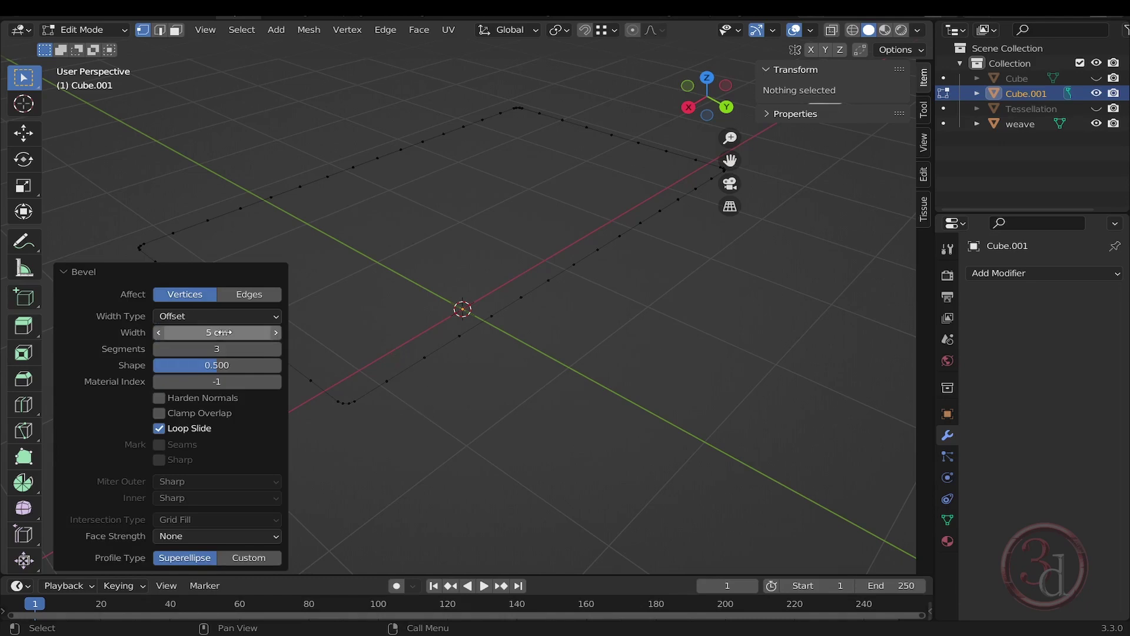
{"action": "middle_click_drag", "start_coordinate": [360, 391], "coordinate": [533, 387]}
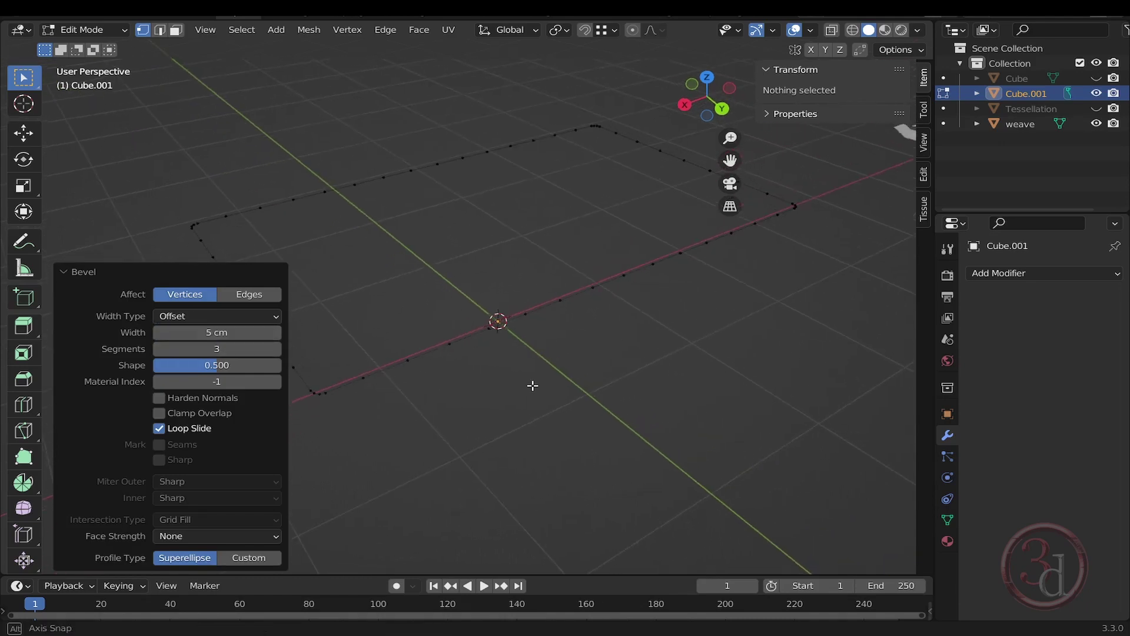
Return to Object Mode and convert the rounded rim outline to a curve
{"action": "key", "text": "Tab"}
{"action": "middle_click_drag", "start_coordinate": [452, 407], "coordinate": [485, 387]}
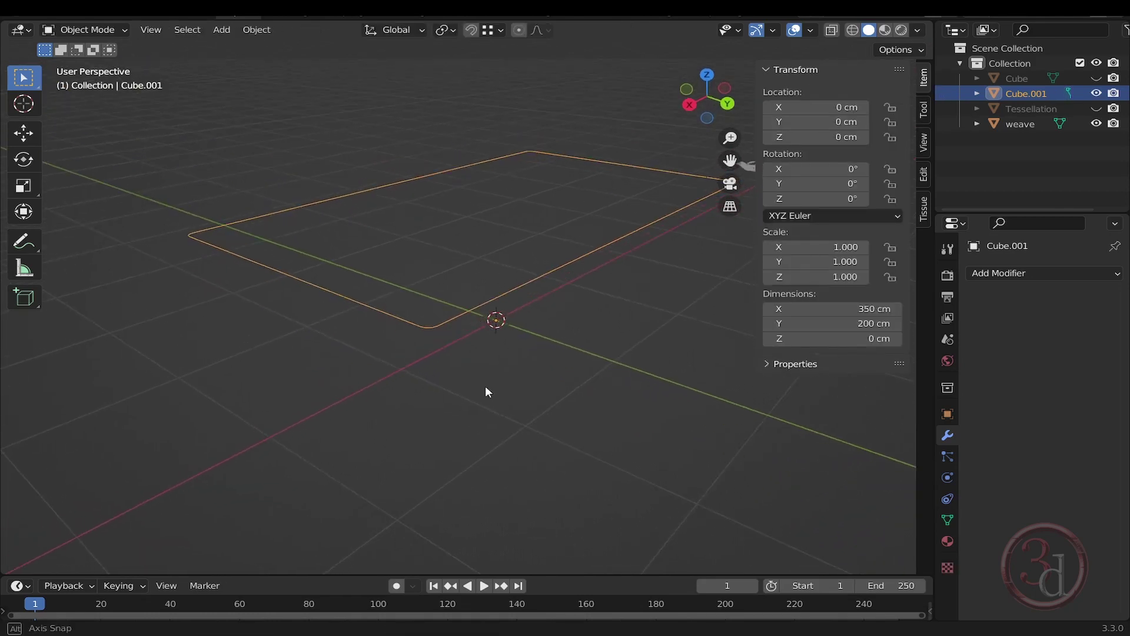
{"action": "right_click", "coordinate": [444, 302]}
{"action": "mouse_move", "coordinate": [444, 302]}
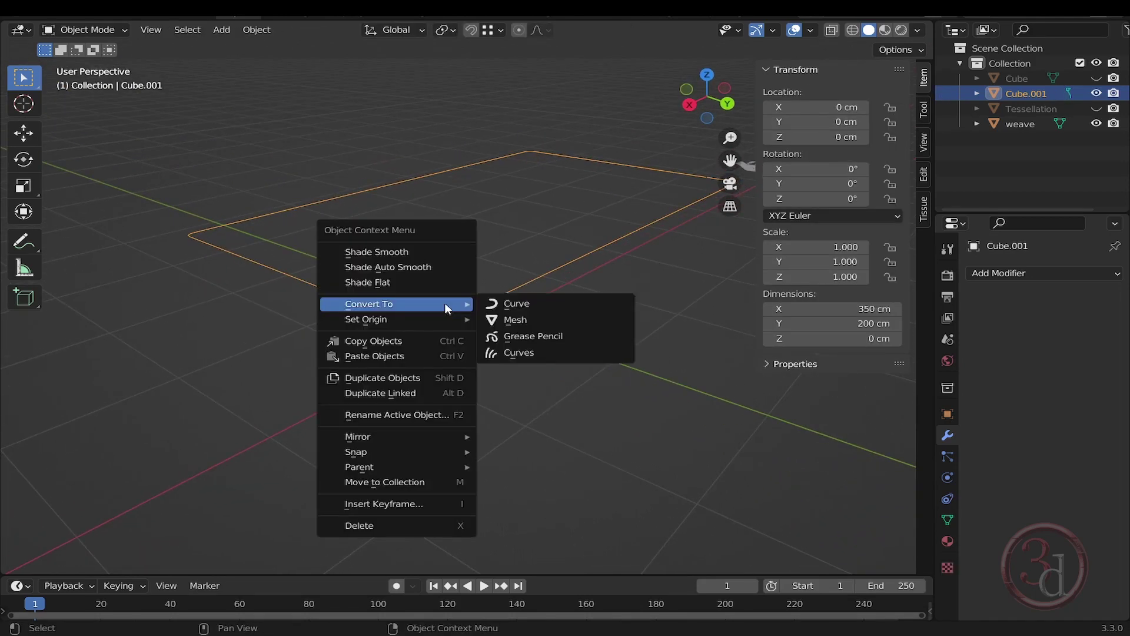
{"action": "left_click", "coordinate": [514, 303]}
{"action": "middle_click_drag", "start_coordinate": [471, 379], "coordinate": [428, 385]}
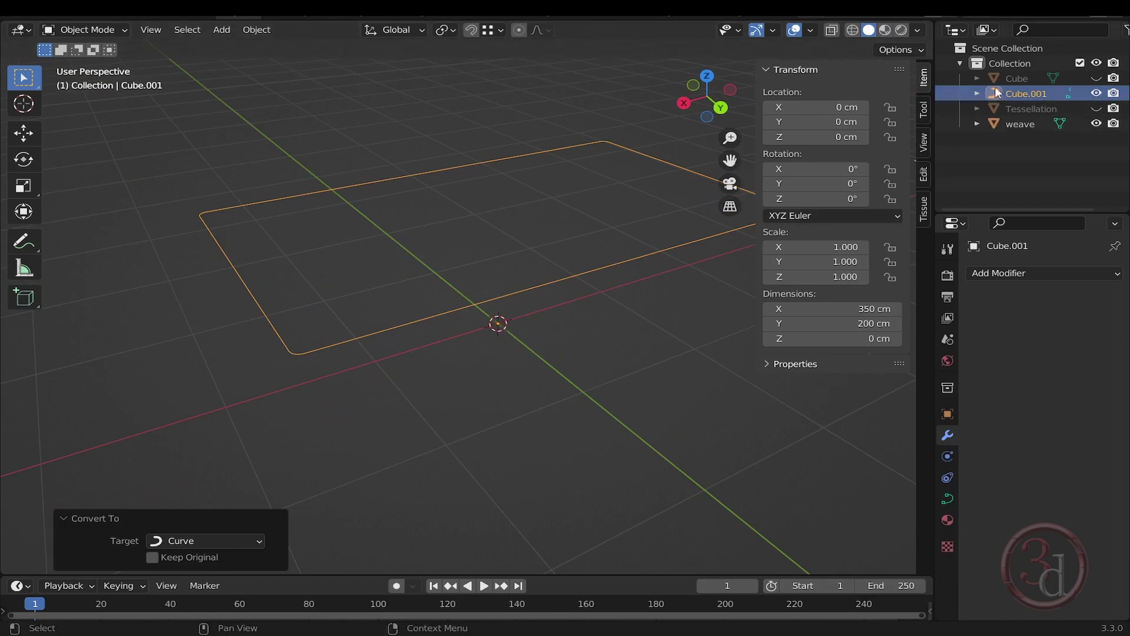
Rename the rim curve object as path
{"action": "double_click", "coordinate": [1012, 93]}
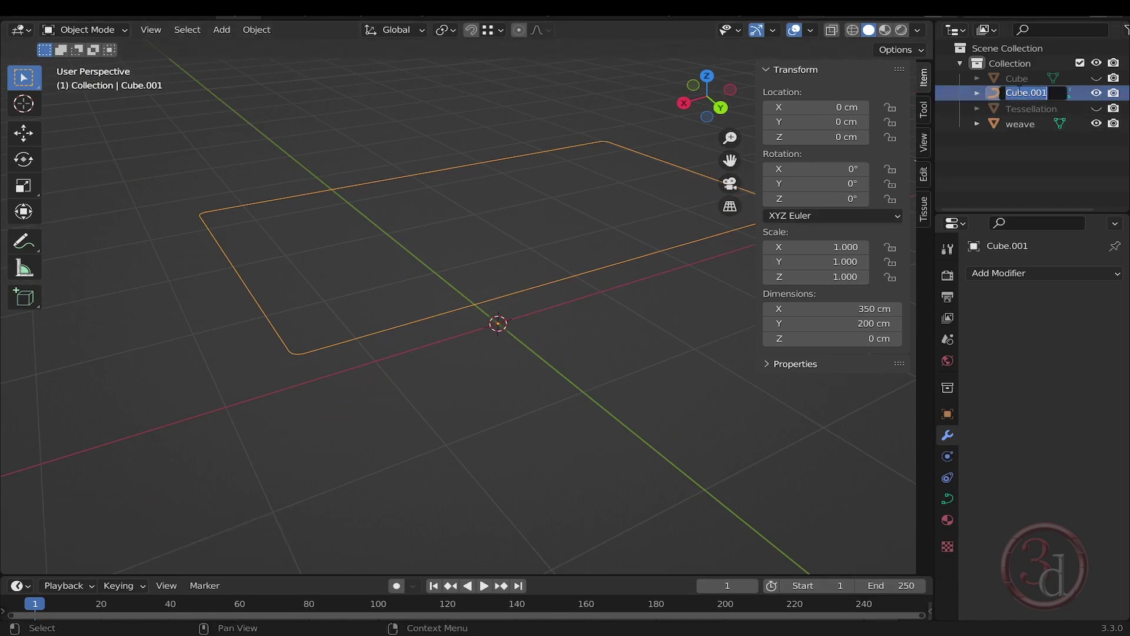
{"action": "type", "text": "path"}
{"action": "key", "text": "Return"}
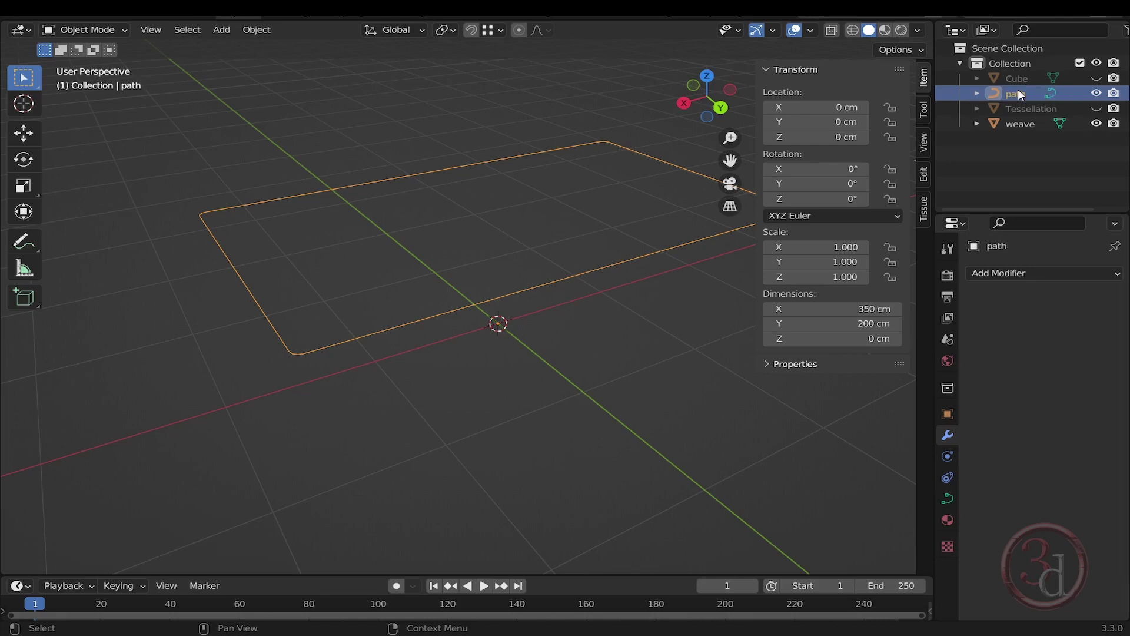
Add a torus mesh and rotate it 90° about X, followed by 90° about Z
{"action": "middle_click_drag", "start_coordinate": [740, 270], "coordinate": [469, 402]}
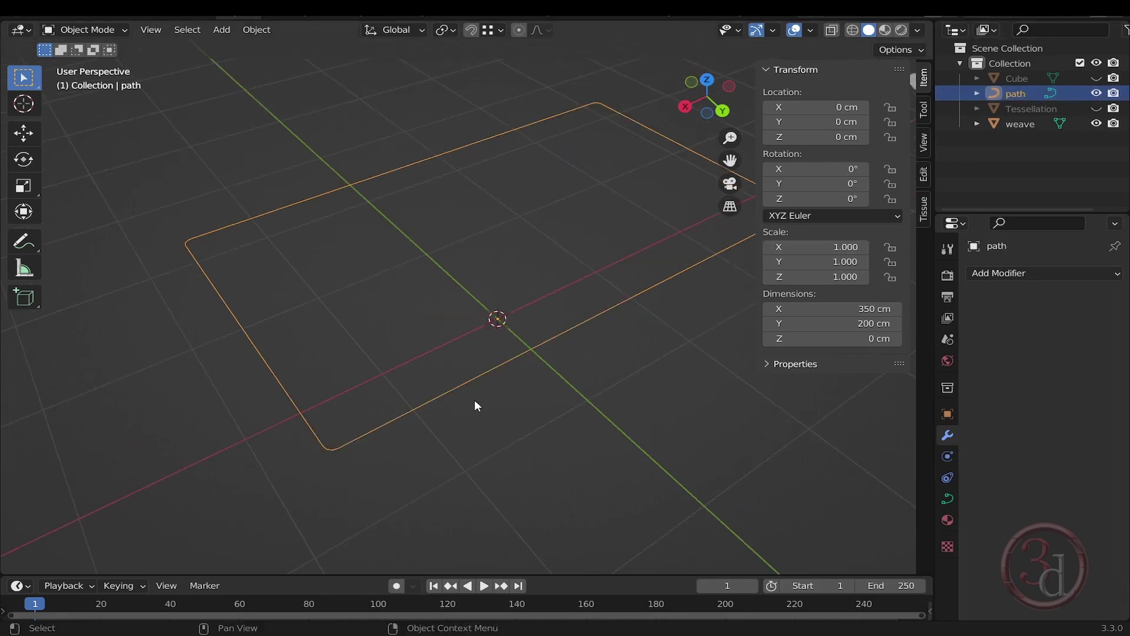
{"action": "key", "text": "shift+a"}
{"action": "mouse_move", "coordinate": [454, 329]}
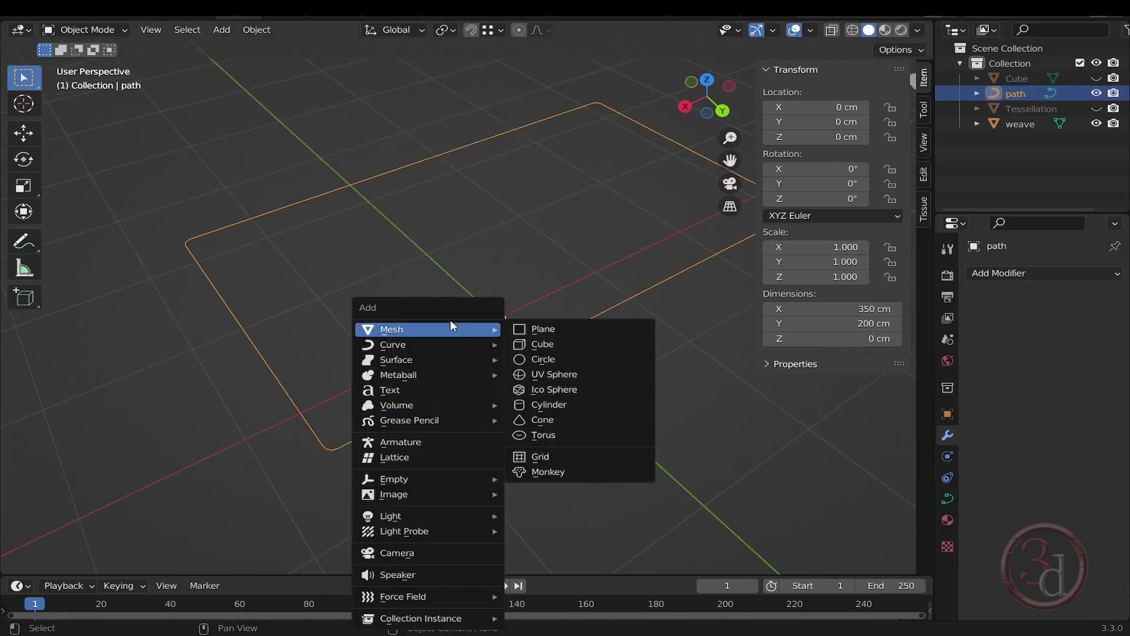
{"action": "left_click", "coordinate": [545, 435]}
{"action": "key", "text": "r"}
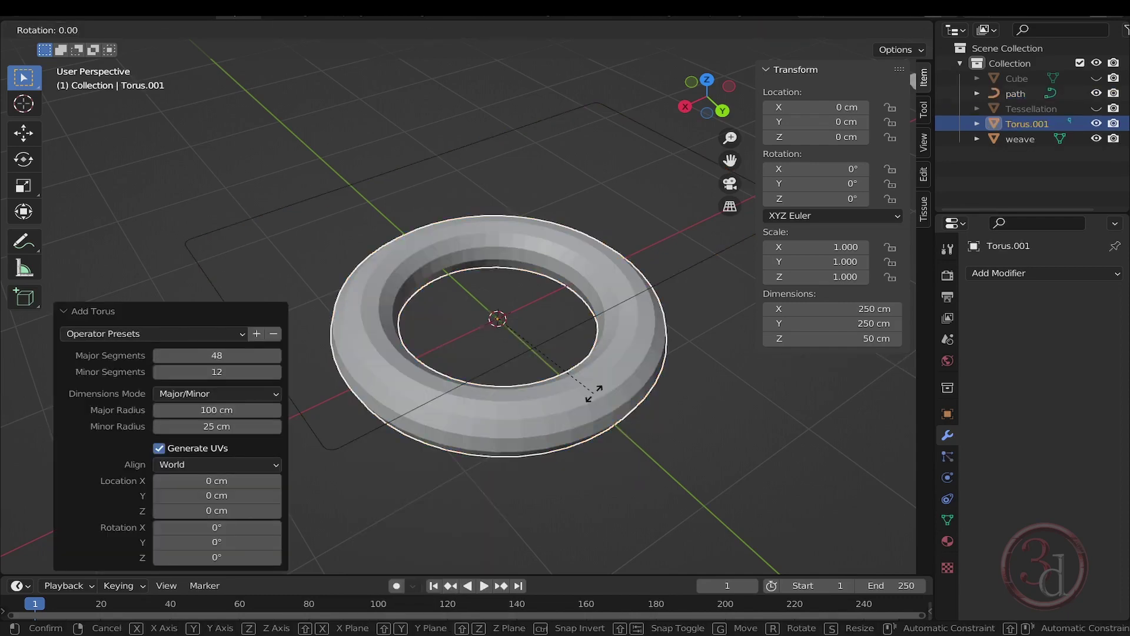
{"action": "type", "text": "x"}
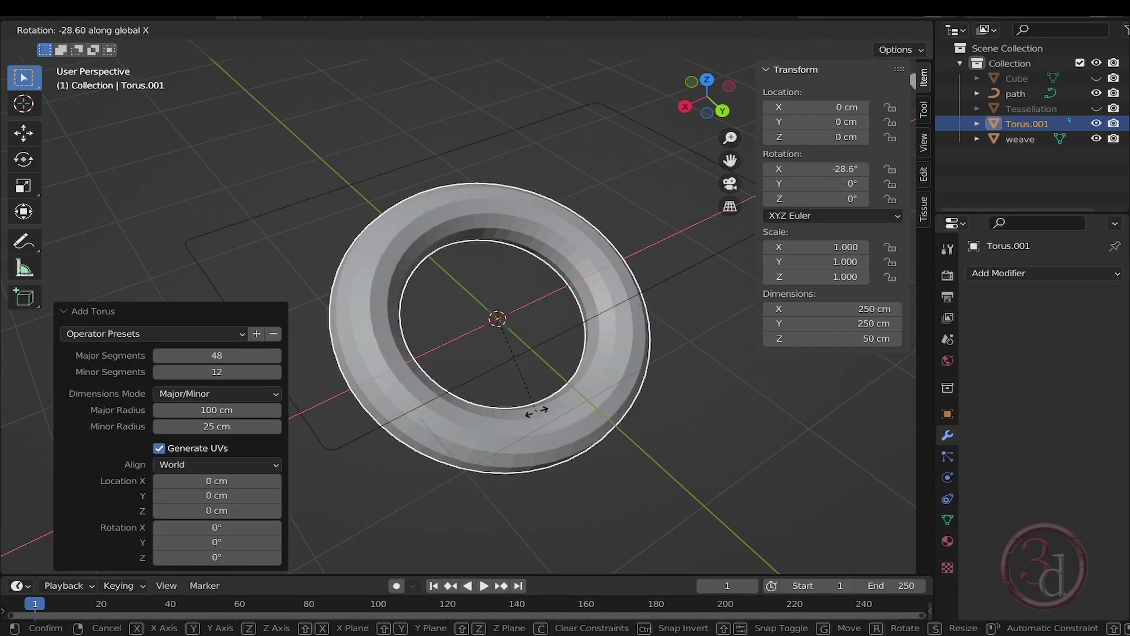
{"action": "type", "text": "90"}
{"action": "key", "text": "Return"}
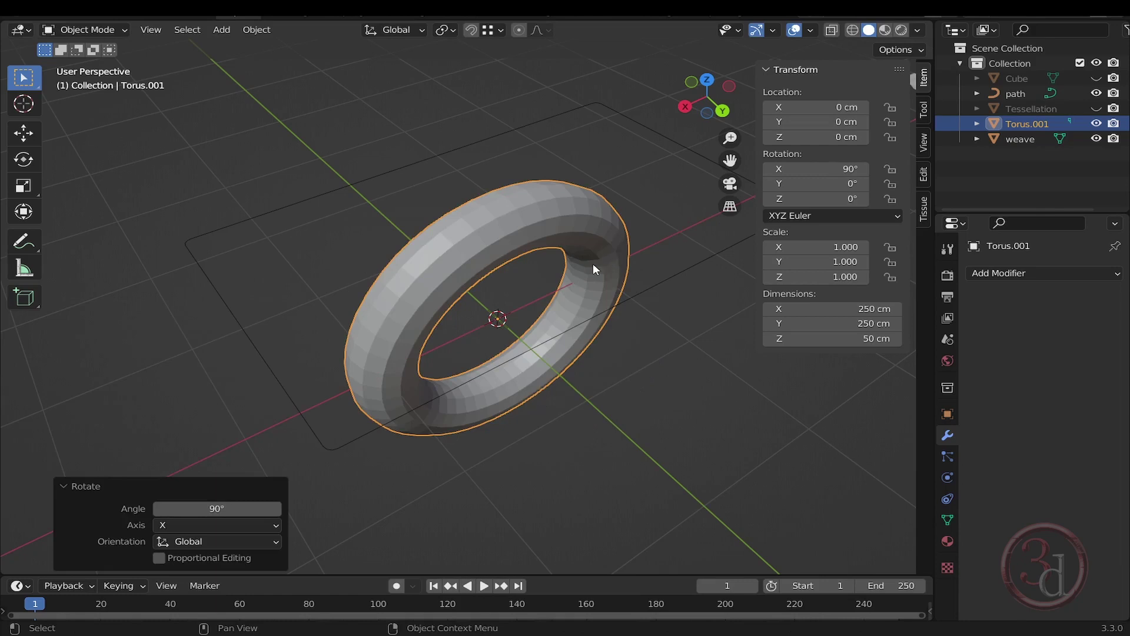
{"action": "key", "text": "r"}
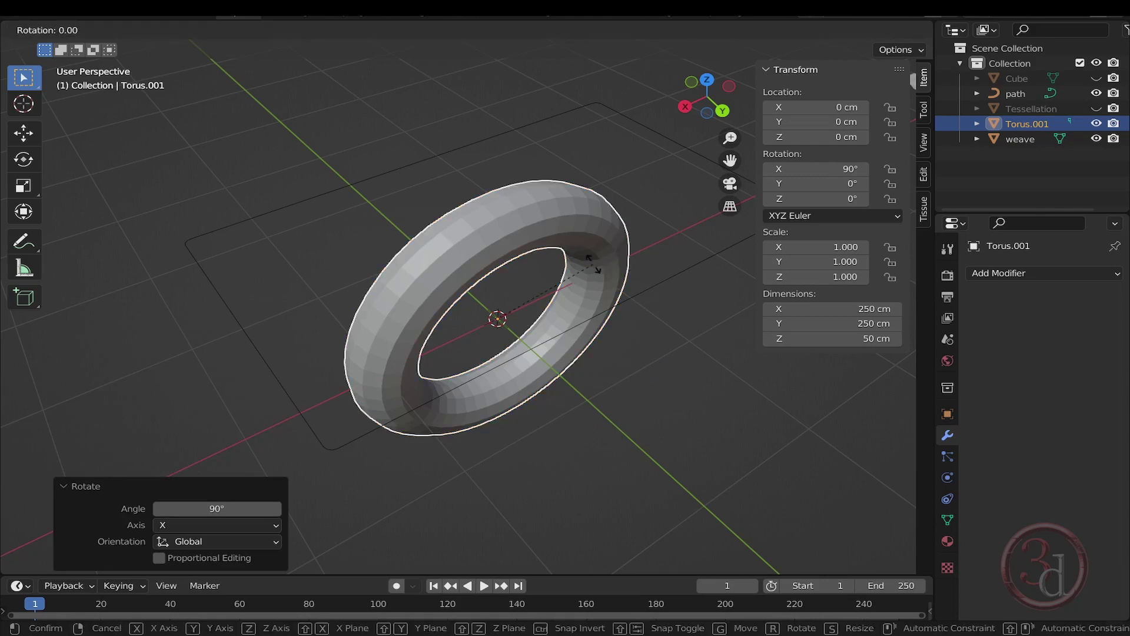
{"action": "type", "text": "z90"}
{"action": "key", "text": "Return"}
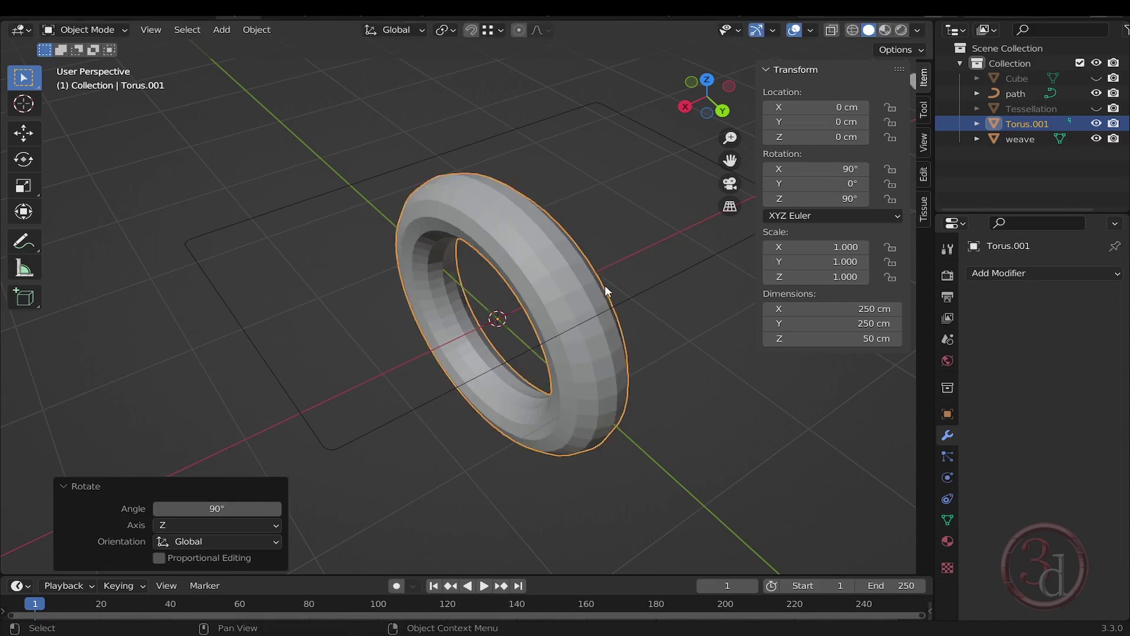
Scale the torus down uniformly to about 0.038 and apply all its transforms
{"action": "middle_click_drag", "start_coordinate": [605, 285], "coordinate": [631, 295]}
{"action": "key", "text": "s"}
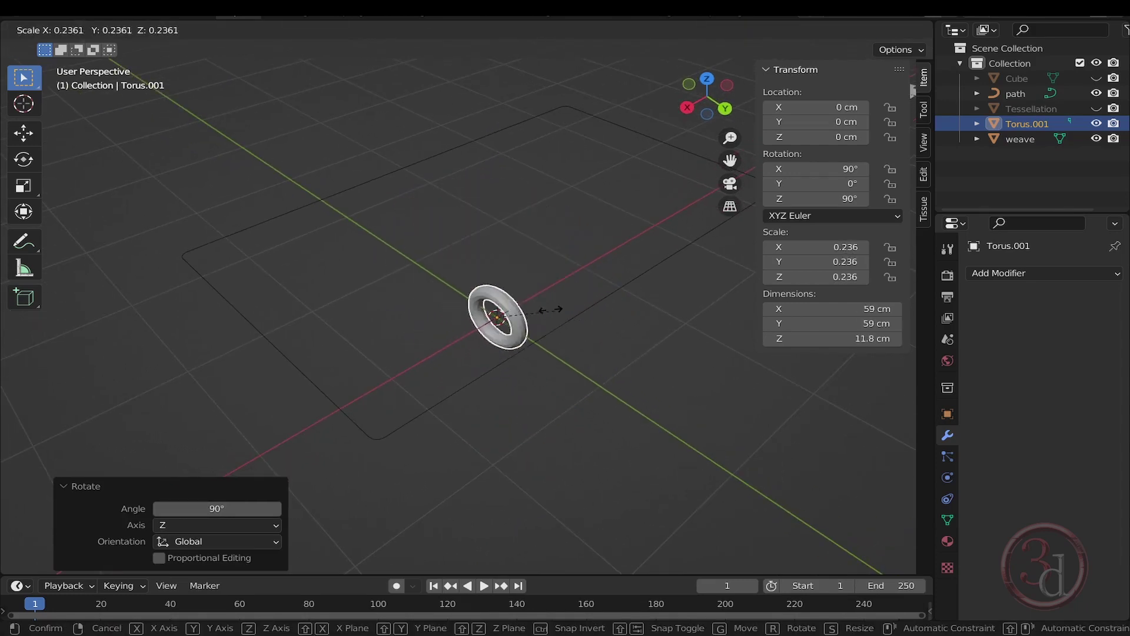
{"action": "left_click", "coordinate": [506, 311]}
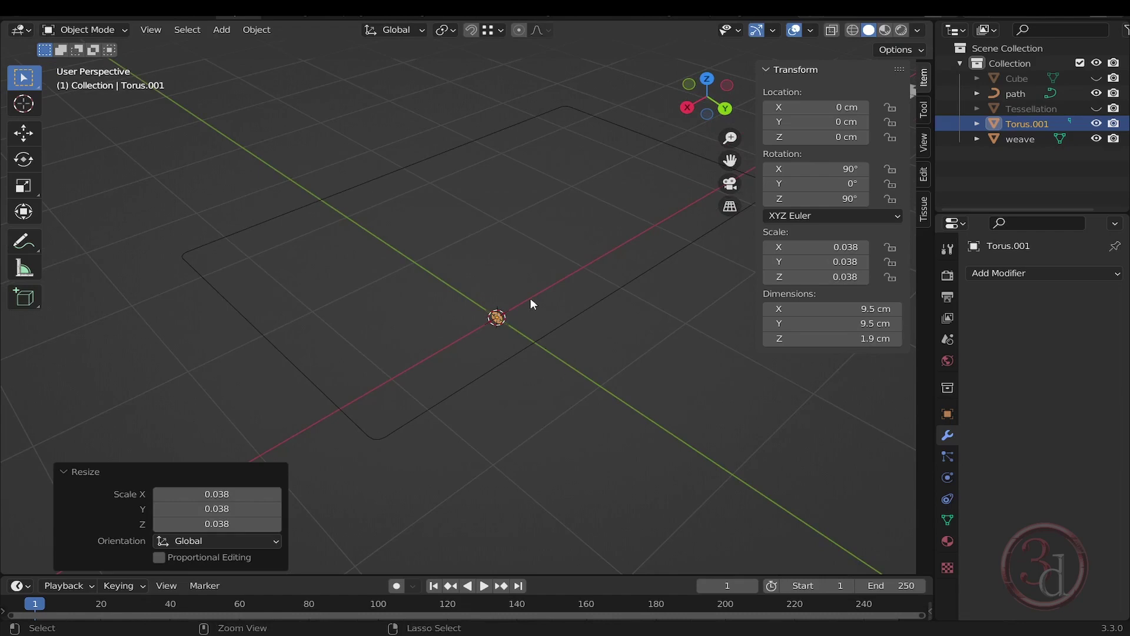
{"action": "key", "text": "ctrl+a"}
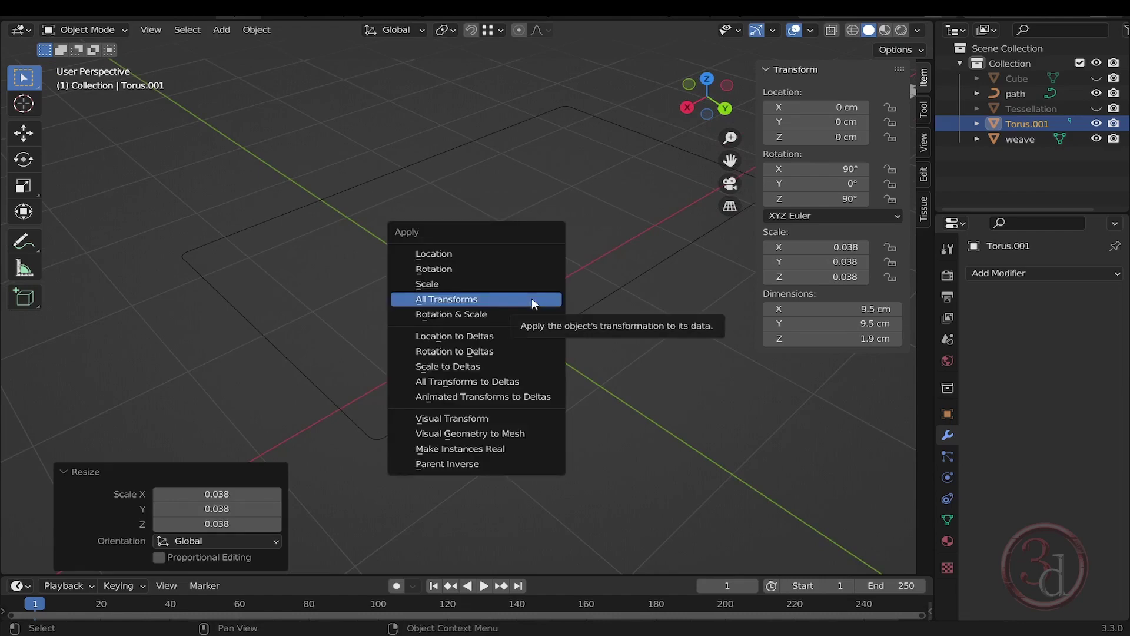
{"action": "left_click", "coordinate": [531, 299]}
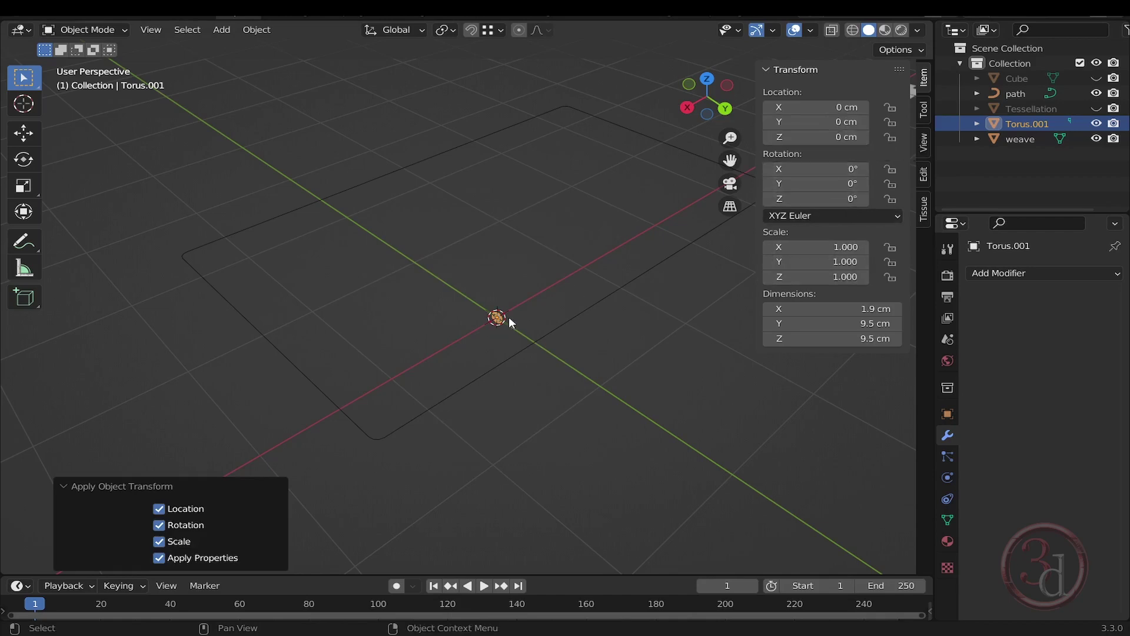
Add an Array modifier to the torus with a count of 8 and a relative X offset factor of 1.3
{"action": "middle_click_drag", "start_coordinate": [509, 317], "coordinate": [545, 354]}
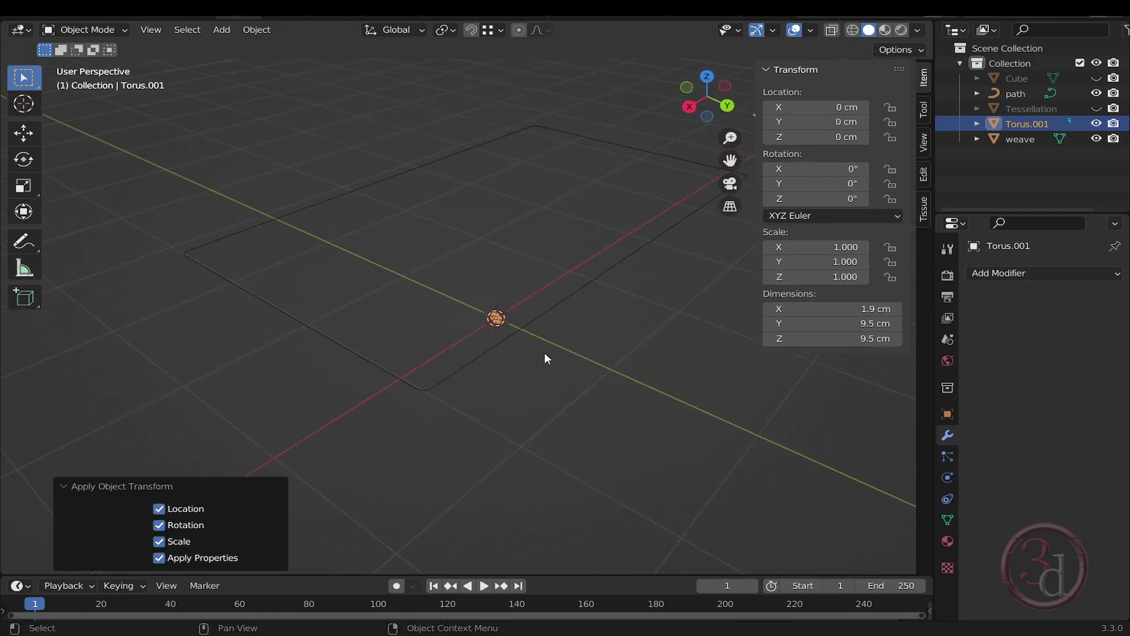
{"action": "left_click", "coordinate": [1014, 274]}
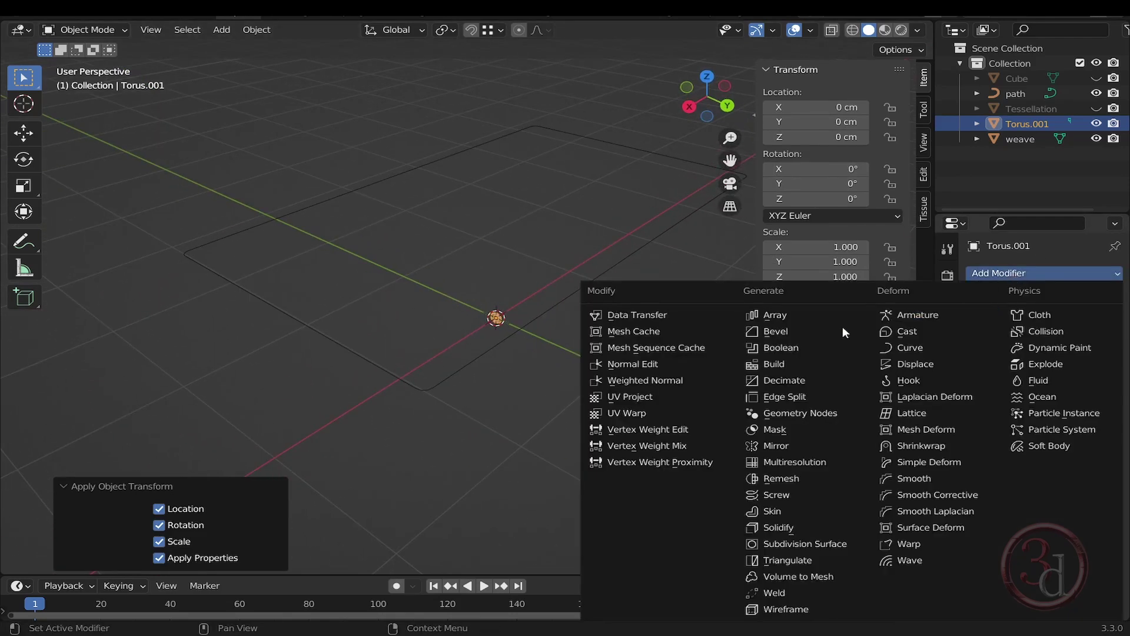
{"action": "left_click", "coordinate": [787, 317]}
{"action": "left_click_drag", "start_coordinate": [1053, 339], "coordinate": [1101, 340]}
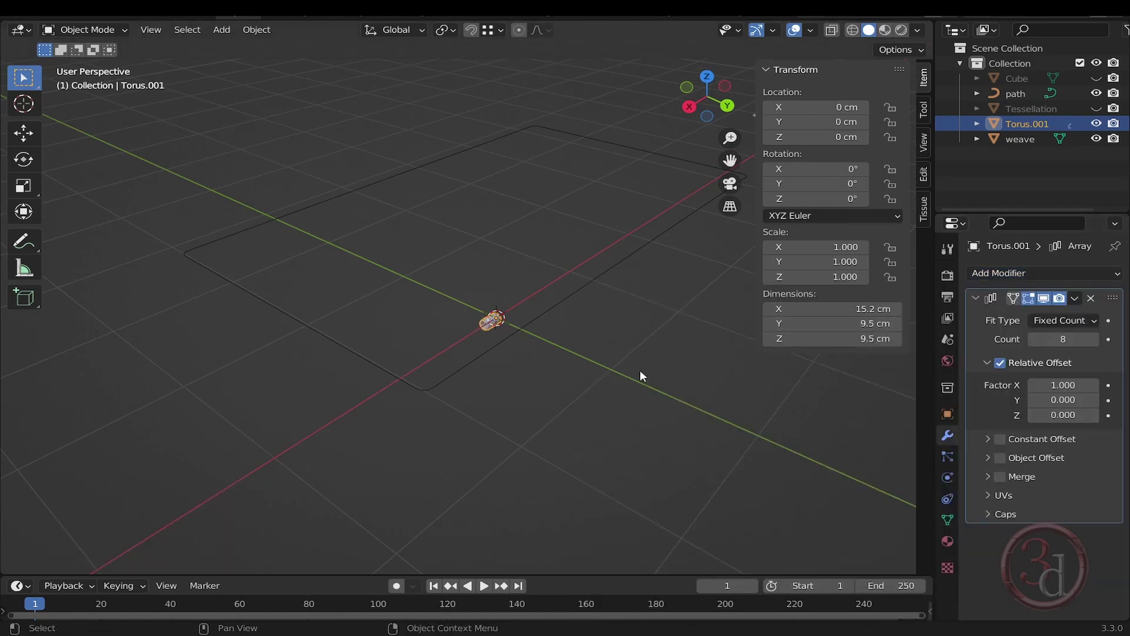
{"action": "middle_click_drag", "start_coordinate": [641, 369], "coordinate": [555, 394]}
{"action": "scroll", "coordinate": [499, 317], "scroll_direction": "up", "scroll_amount": 8}
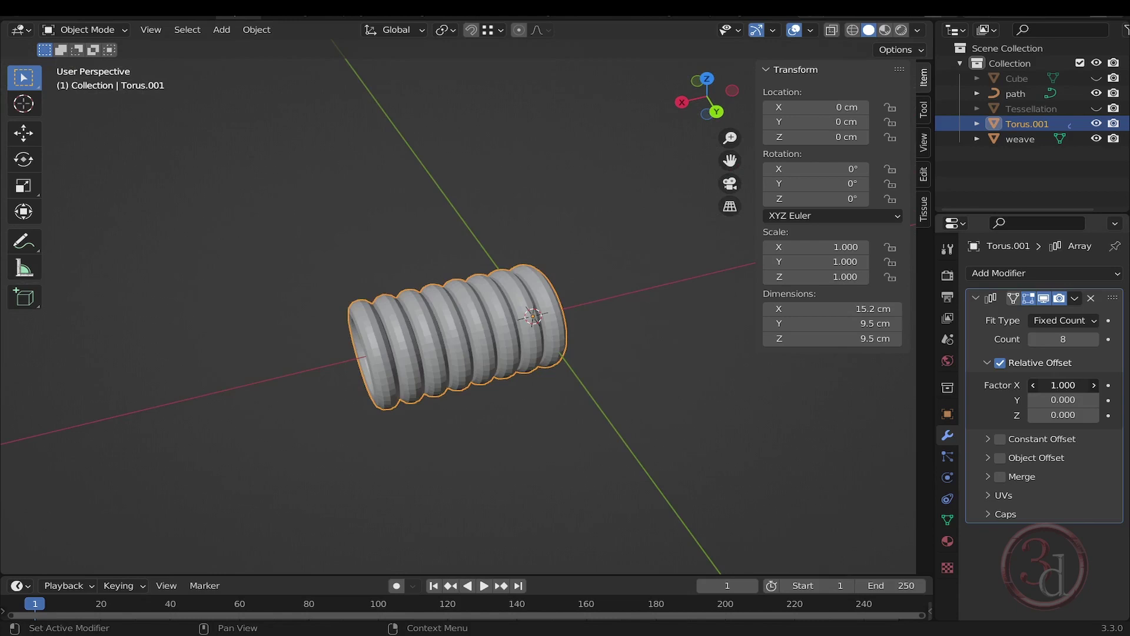
{"action": "left_click_drag", "start_coordinate": [1063, 385], "coordinate": [1083, 384]}
{"action": "scroll", "coordinate": [609, 389], "scroll_direction": "down", "scroll_amount": 6}
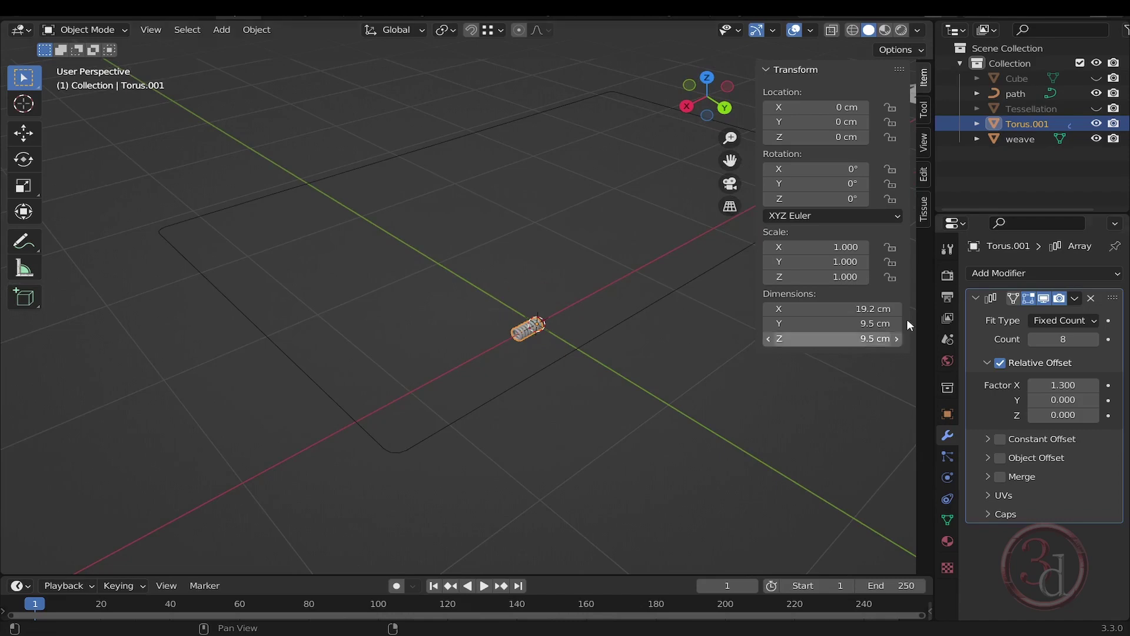
Add a Curve modifier to the torus array and set path as its curve object
{"action": "left_click", "coordinate": [1039, 272]}
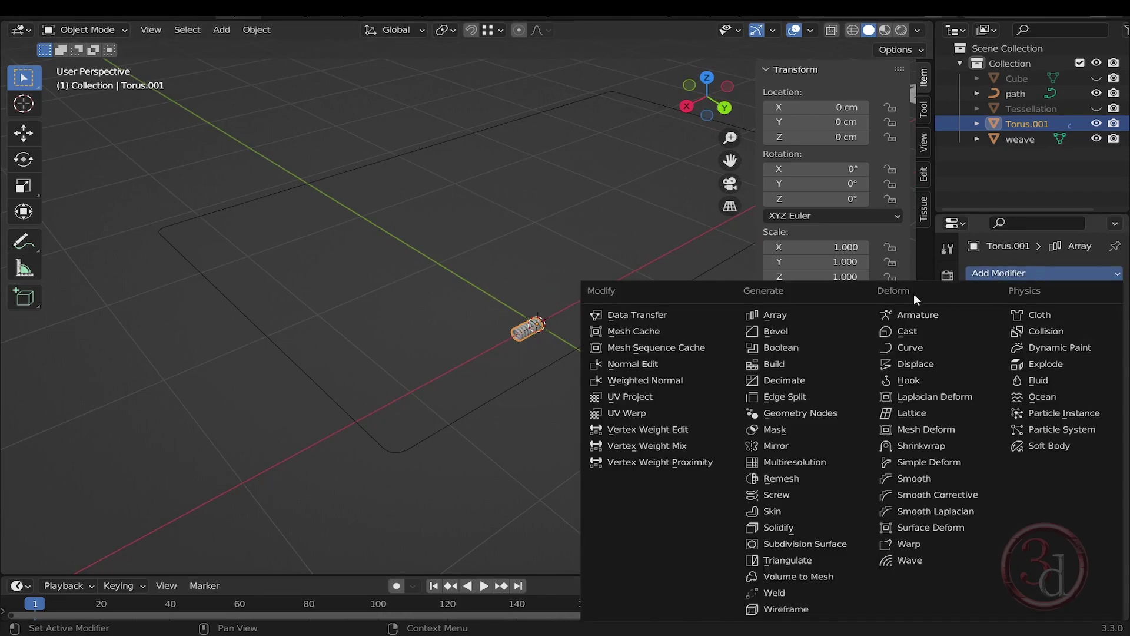
{"action": "left_click", "coordinate": [912, 347]}
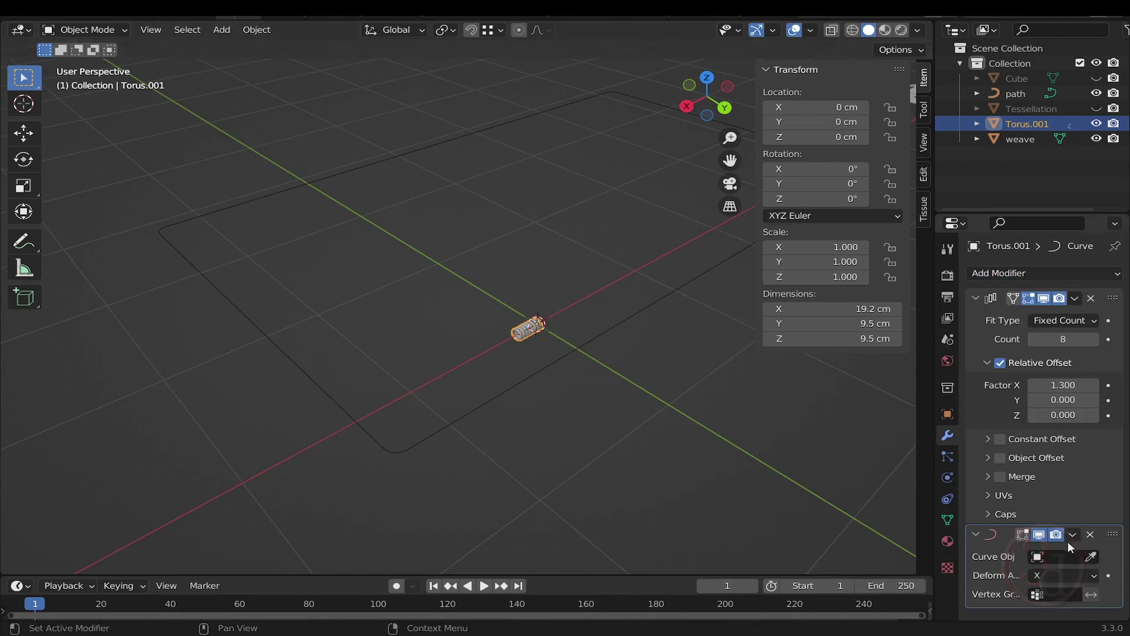
{"action": "left_click", "coordinate": [1051, 560]}
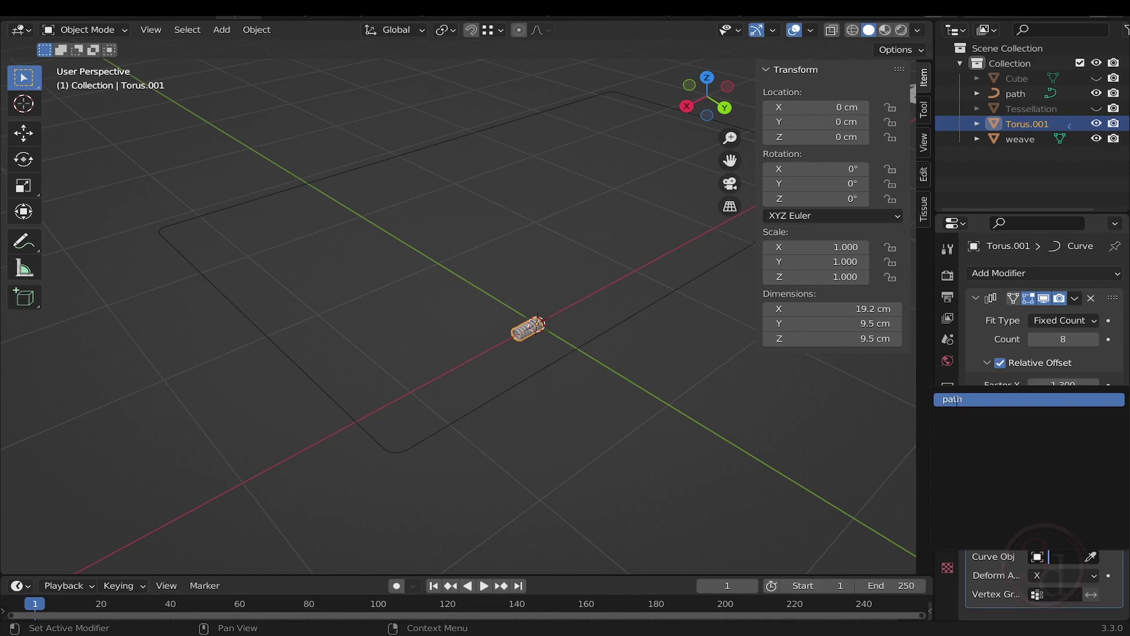
{"action": "left_click", "coordinate": [953, 400]}
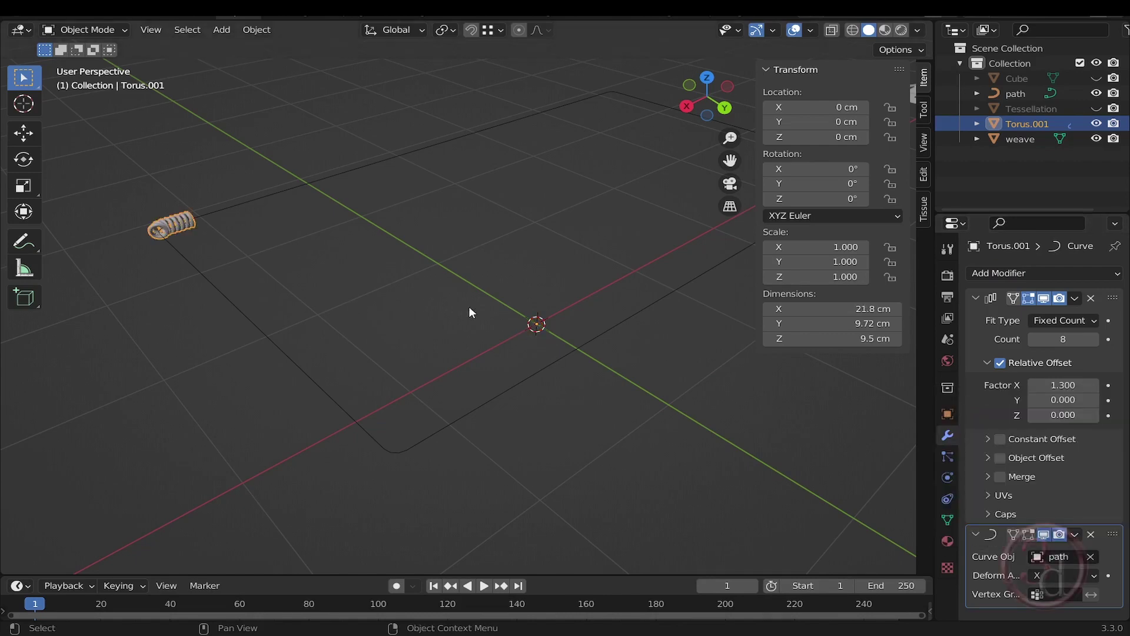
Raise the torus Array modifier's count to 443 so the rings run all the way around the path
{"action": "double_click", "coordinate": [1063, 339]}
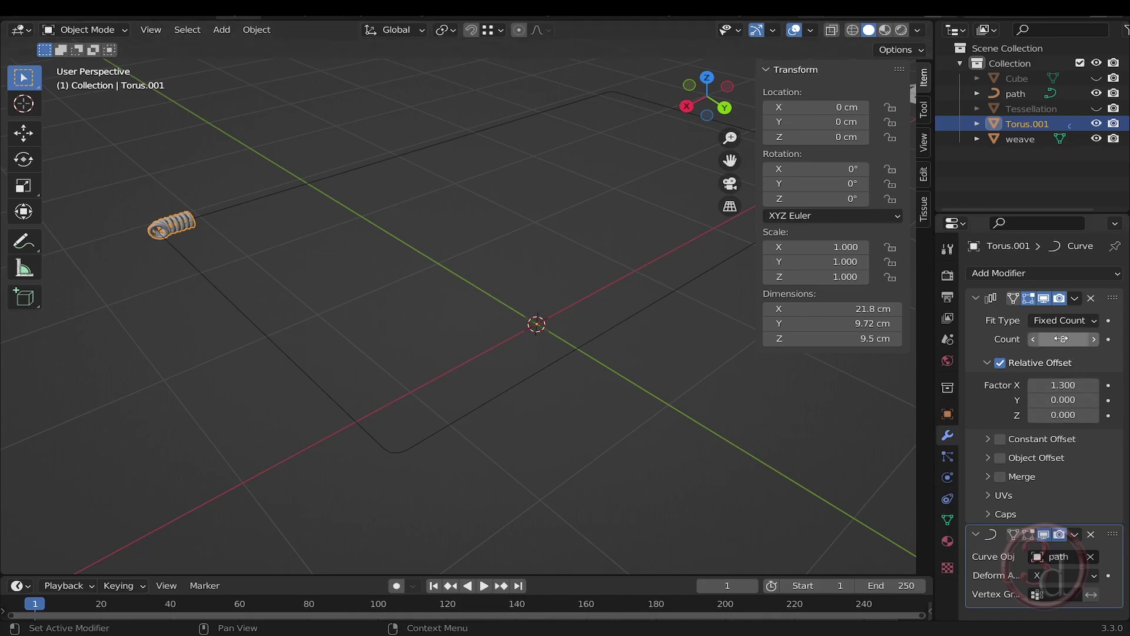
{"action": "type", "text": "41"}
{"action": "key", "text": "Return"}
{"action": "left_click_drag", "start_coordinate": [1063, 339], "coordinate": [1104, 339]}
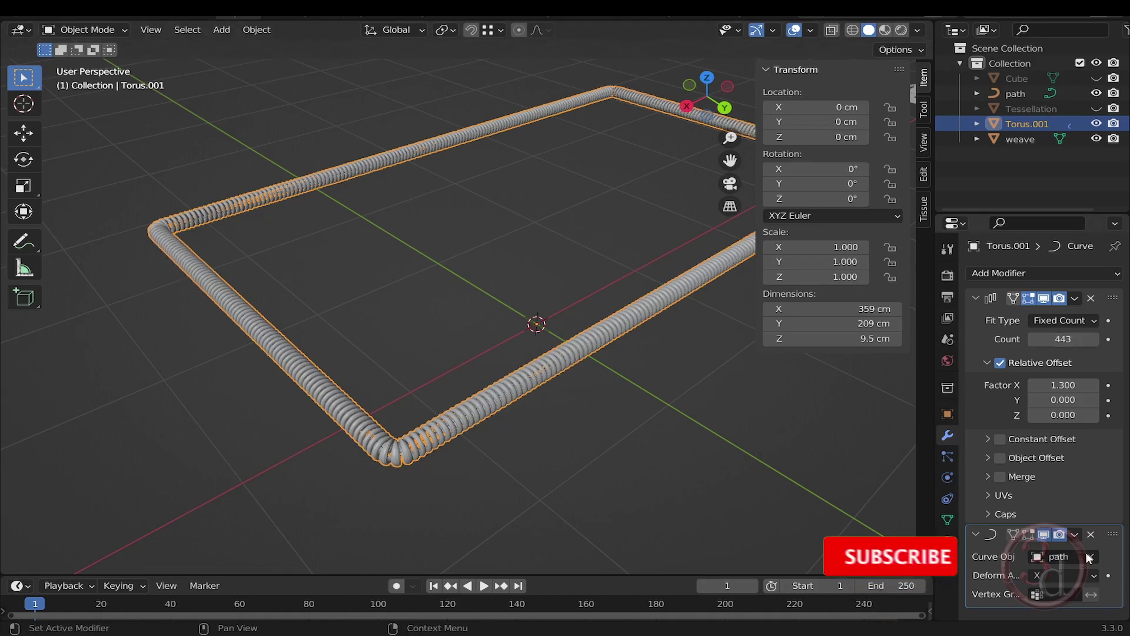
Enable the Curve modifier's edit-mode display and enter Edit Mode on the torus
{"action": "left_click", "coordinate": [1028, 535]}
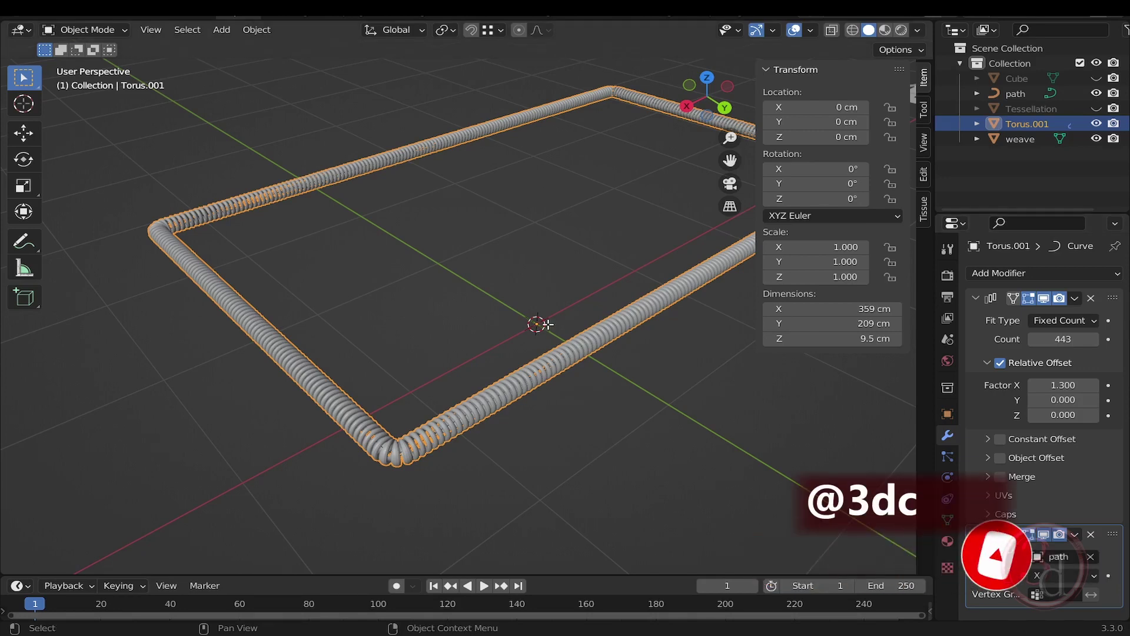
{"action": "key", "text": "Tab"}
{"action": "left_click_drag", "start_coordinate": [487, 294], "coordinate": [543, 344]}
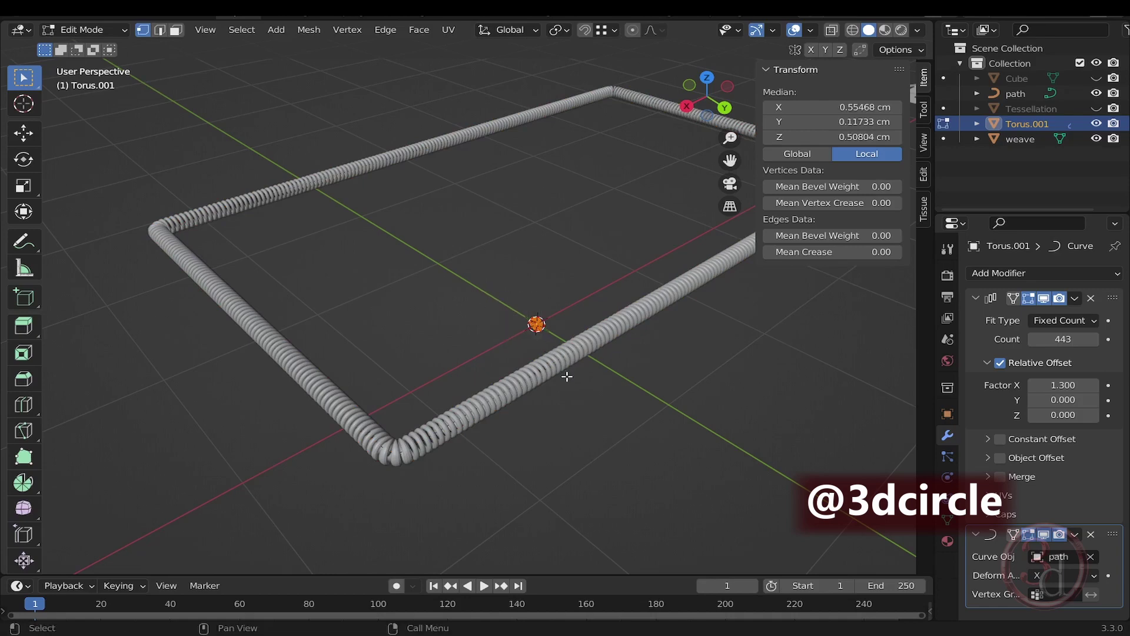
{"action": "left_click", "coordinate": [1028, 535]}
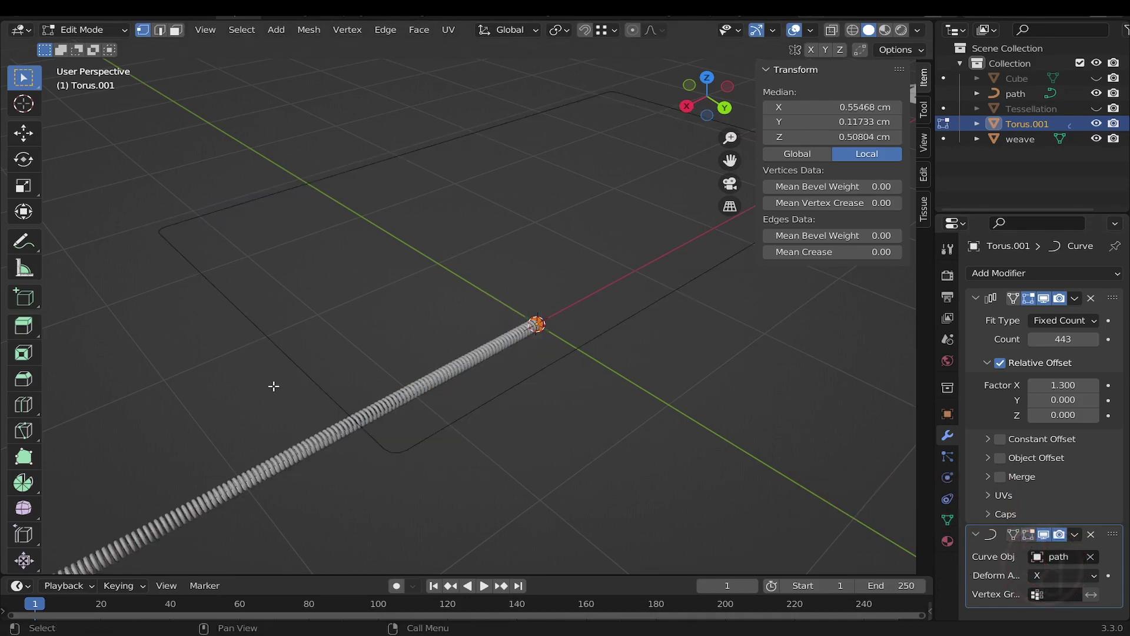
{"action": "left_click", "coordinate": [1028, 535]}
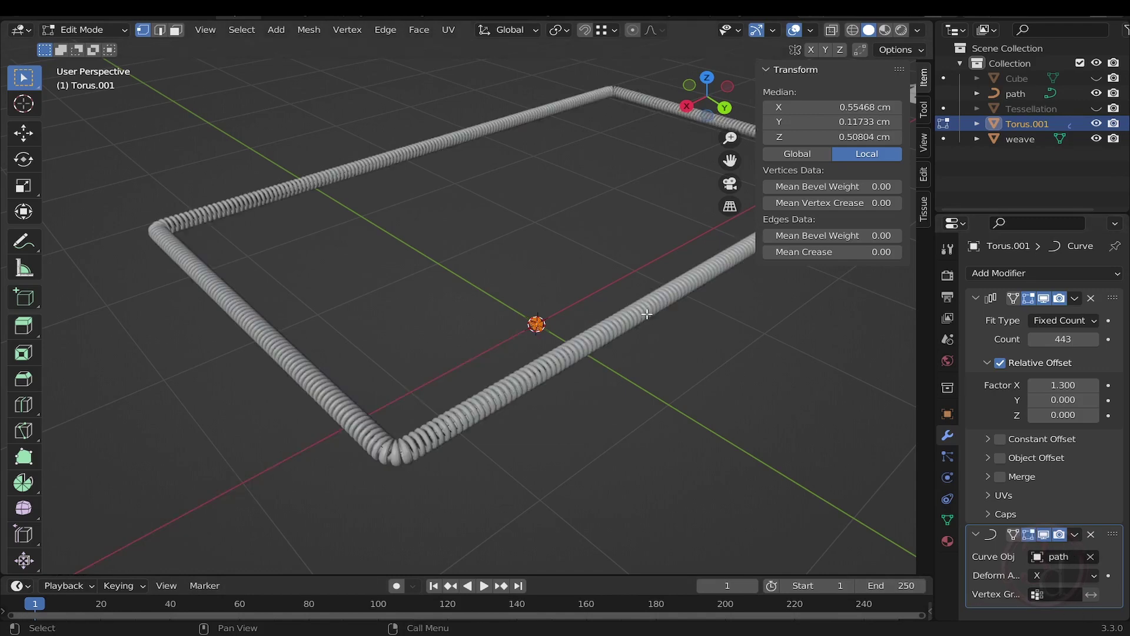
Select all vertices of the source torus and scale them down uniformly to about 0.523
{"action": "left_click", "coordinate": [534, 283]}
{"action": "left_click_drag", "start_coordinate": [487, 295], "coordinate": [568, 335]}
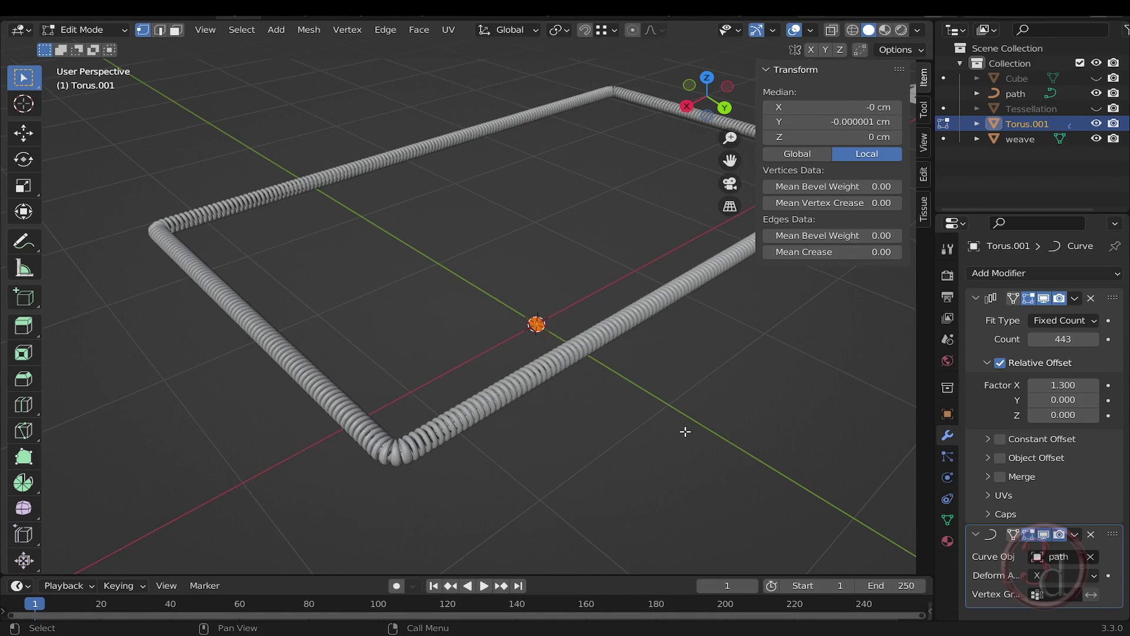
{"action": "key", "text": "s"}
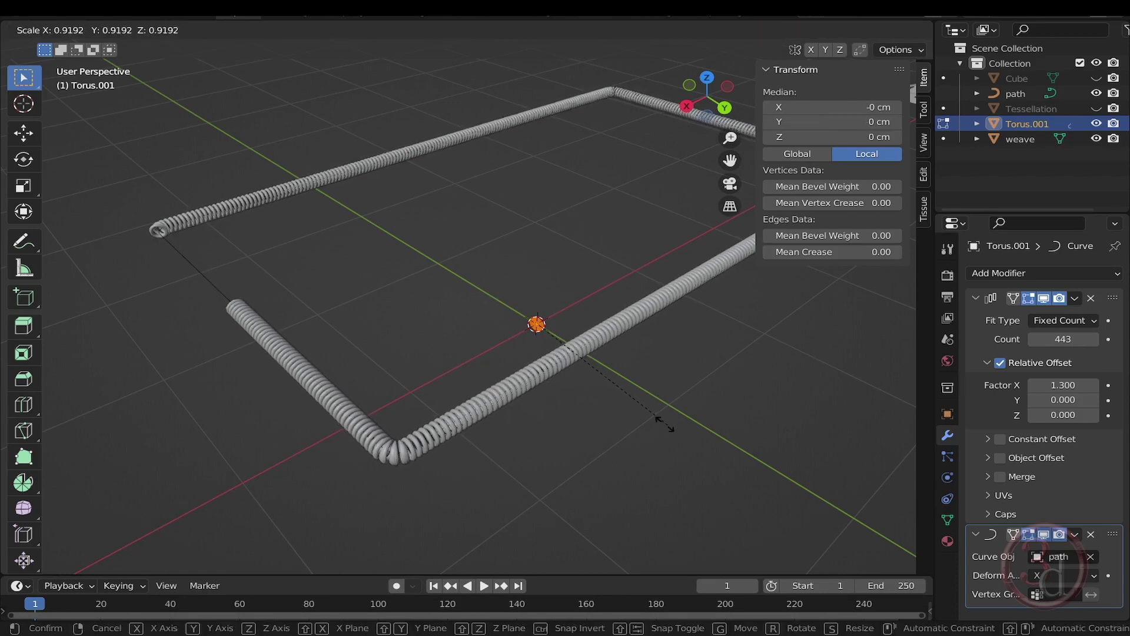
{"action": "left_click", "coordinate": [604, 389]}
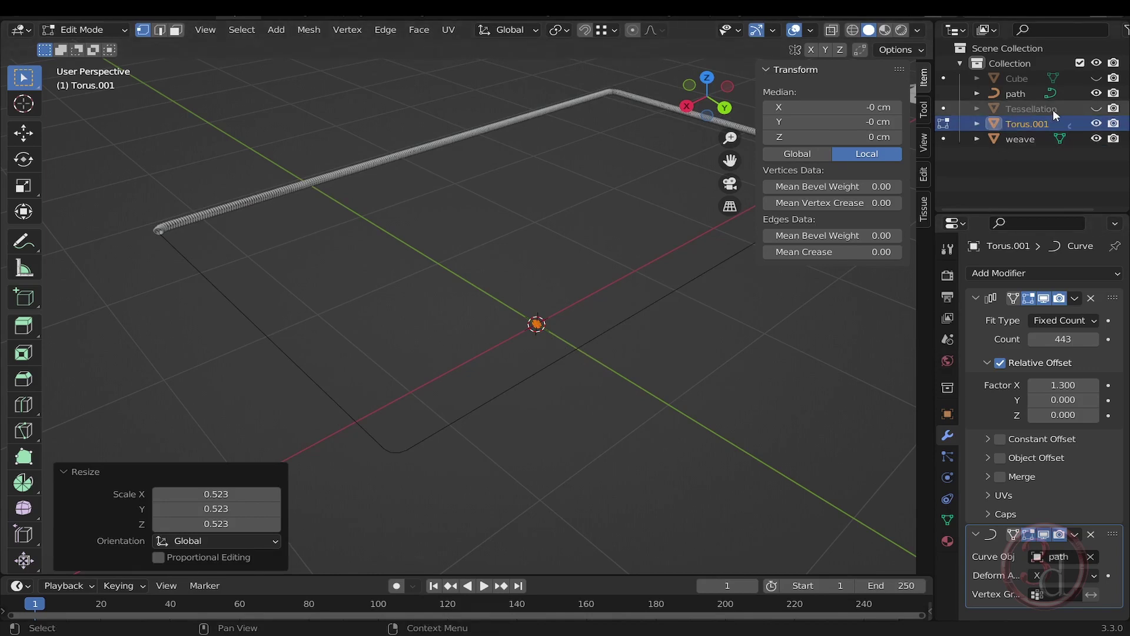
Unhide the Tessellation object and scale the torus vertices up uniformly by about 1.057 to suit the basket's rim
{"action": "left_click", "coordinate": [1094, 107]}
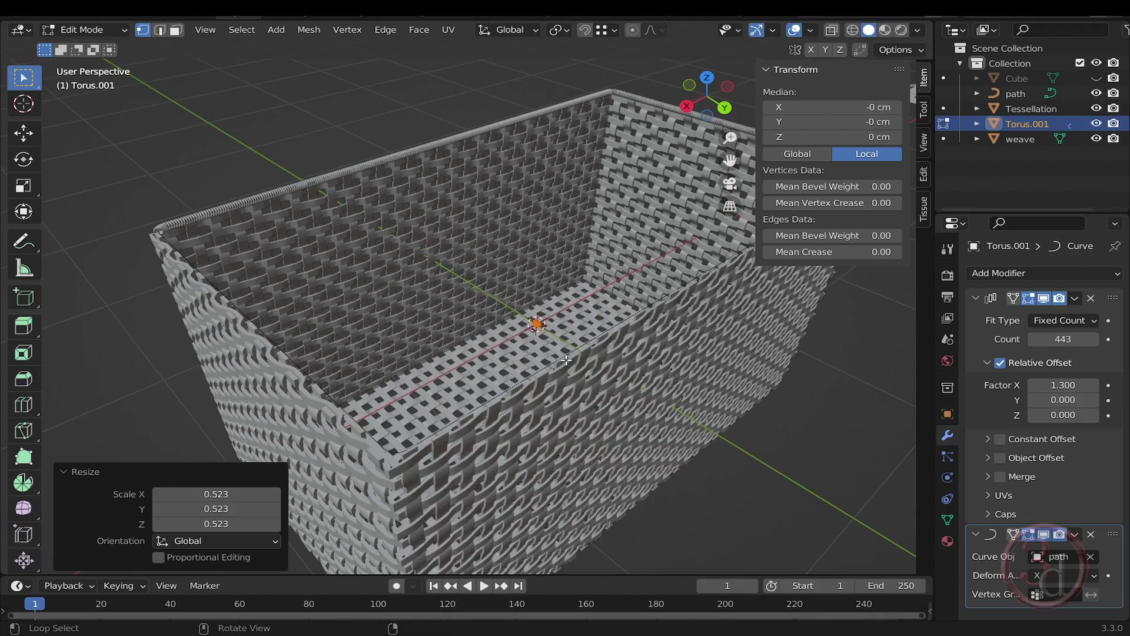
{"action": "middle_click_drag", "start_coordinate": [567, 359], "coordinate": [548, 318]}
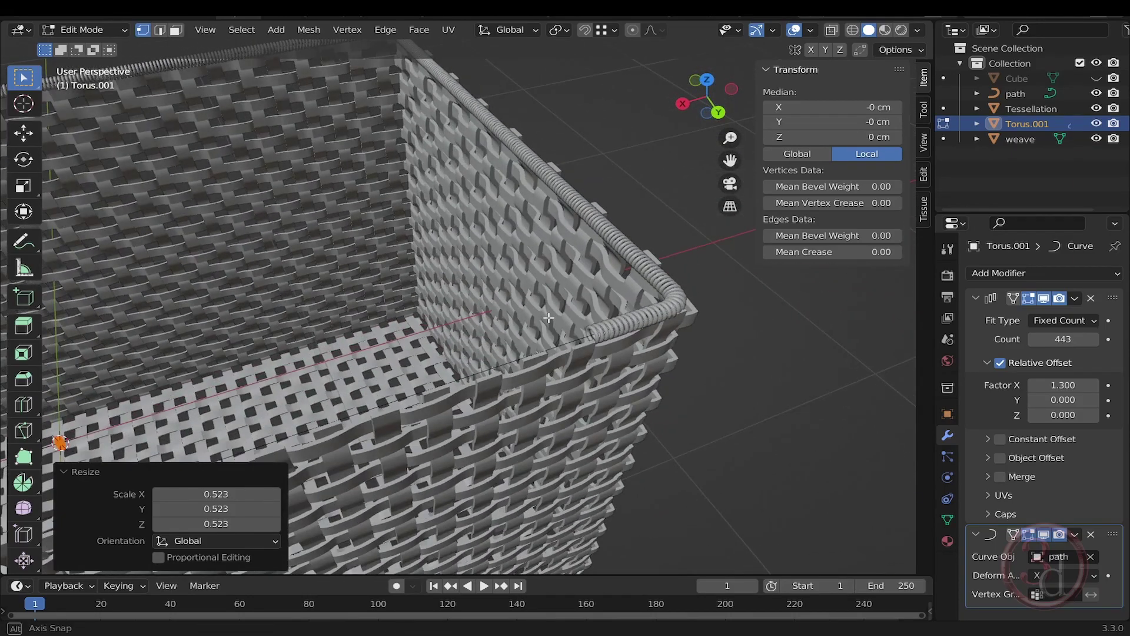
{"action": "key", "text": "s"}
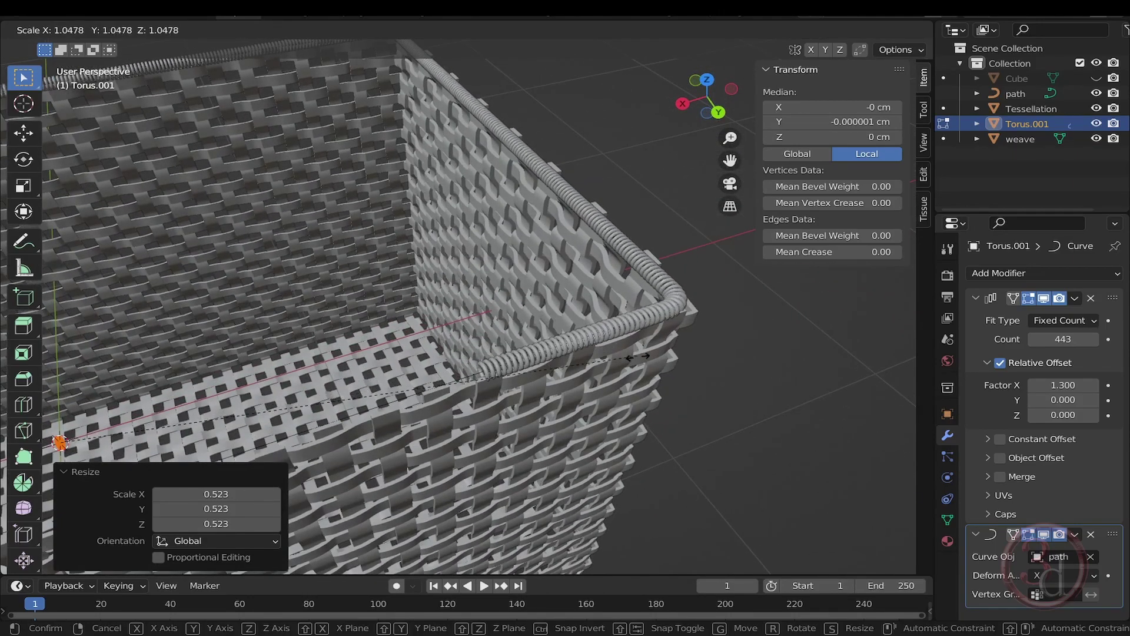
{"action": "left_click", "coordinate": [645, 373]}
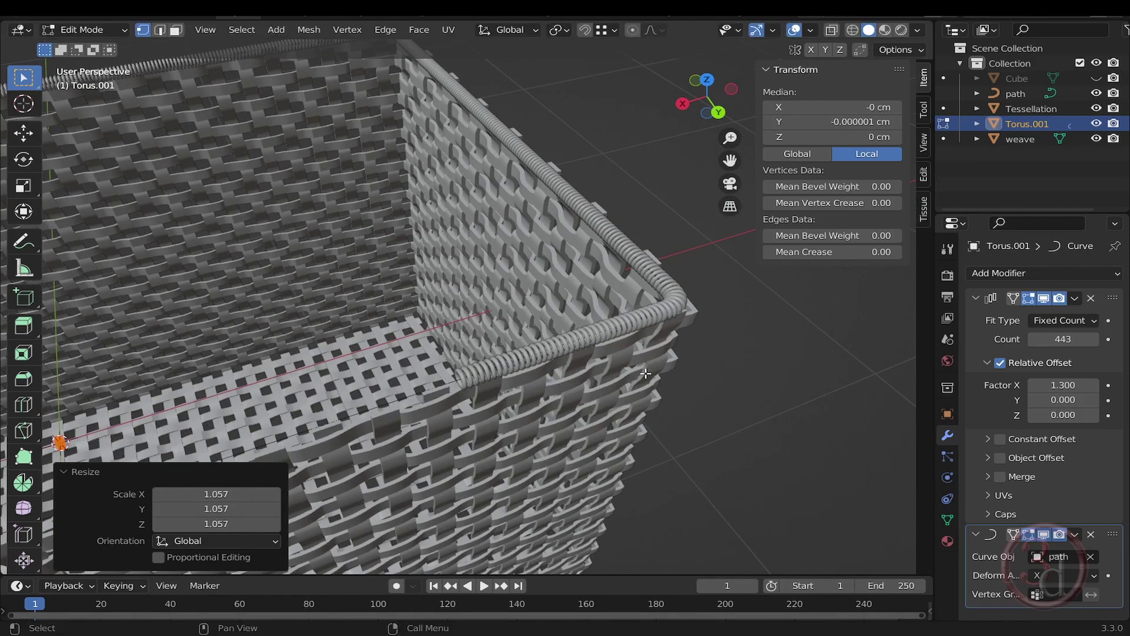
Increase the torus Array modifier's count to 799 to close the rim around the basket
{"action": "middle_click_drag", "start_coordinate": [473, 426], "coordinate": [509, 405], "text": "shift"}
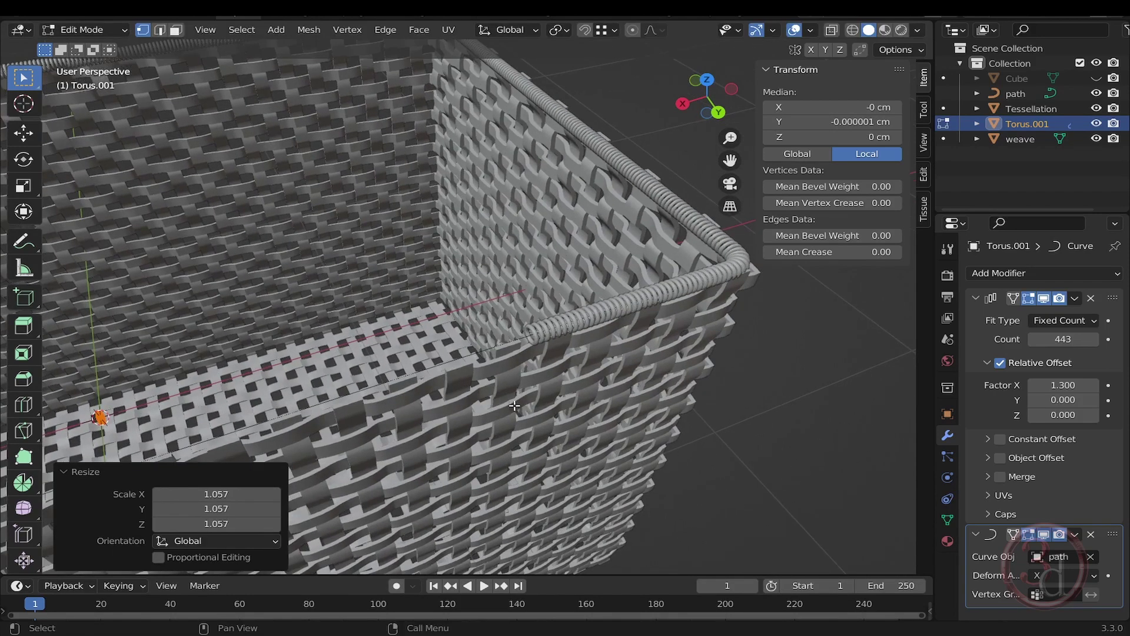
{"action": "left_click", "coordinate": [1048, 340]}
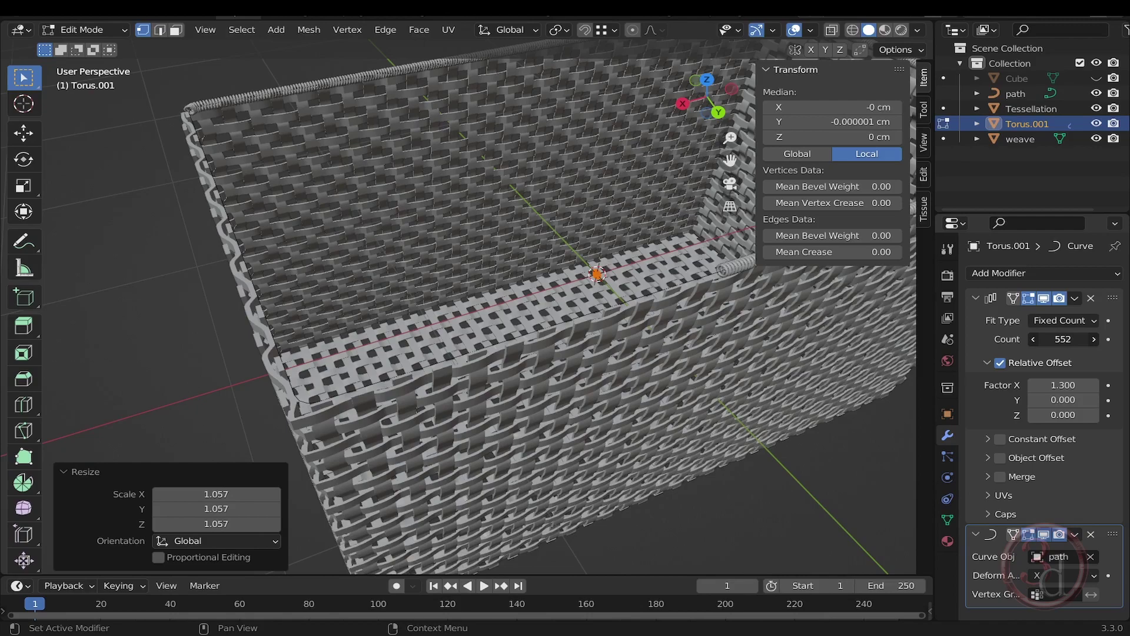
{"action": "left_click_drag", "start_coordinate": [1048, 340], "coordinate": [1098, 341]}
{"action": "middle_click_drag", "start_coordinate": [448, 279], "coordinate": [506, 284]}
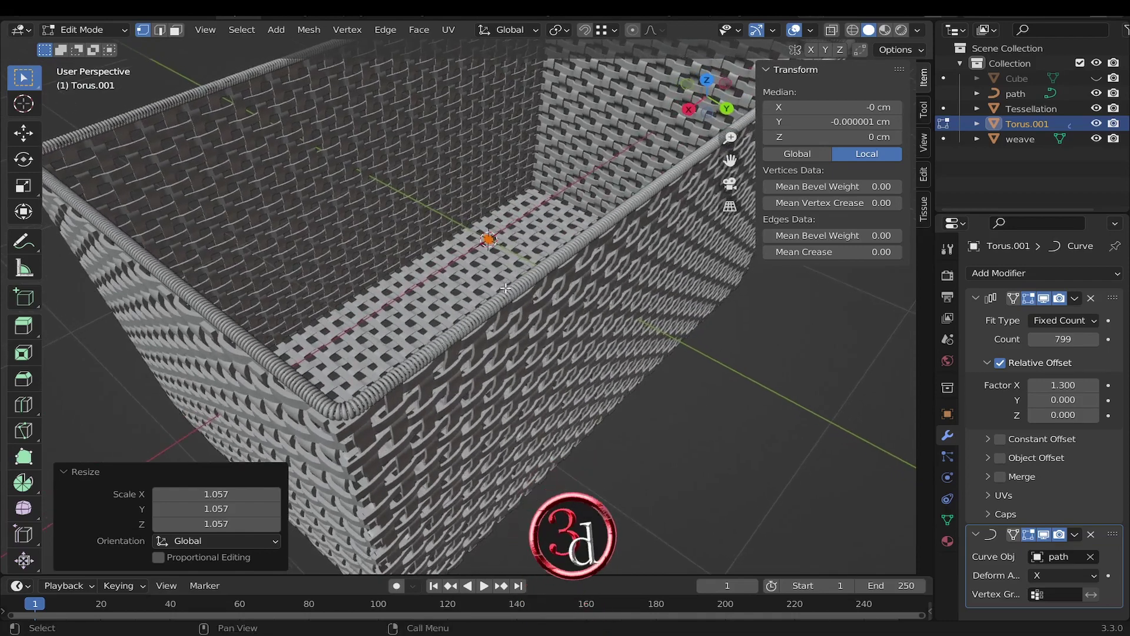
Move the torus vertices about 0.54 cm along the global Y axis
{"action": "key", "text": "g"}
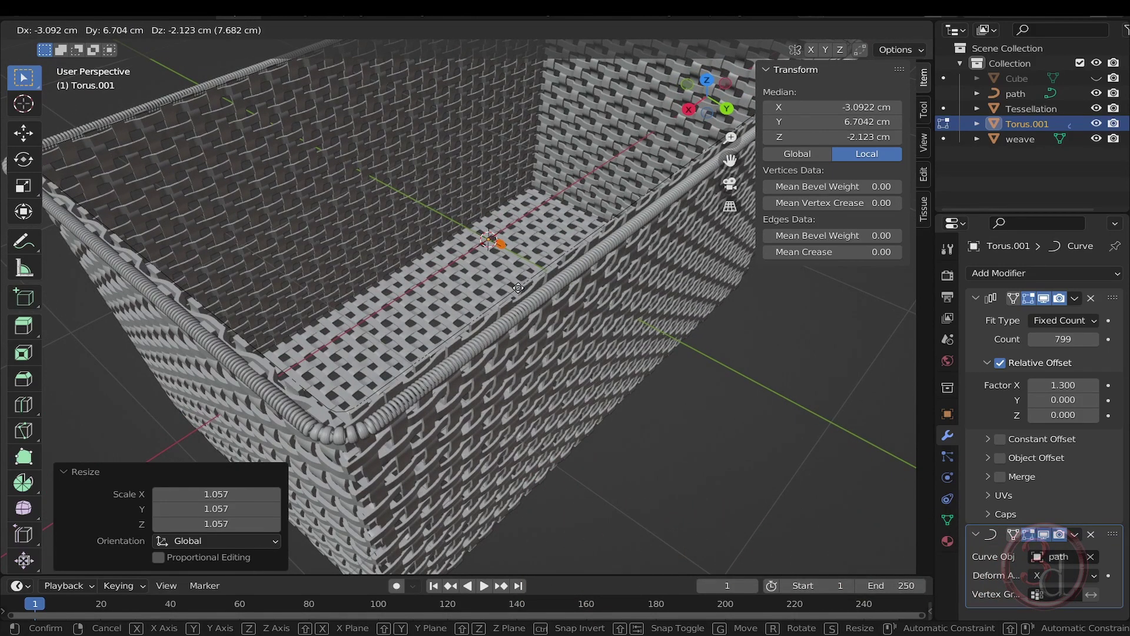
{"action": "key", "text": "y"}
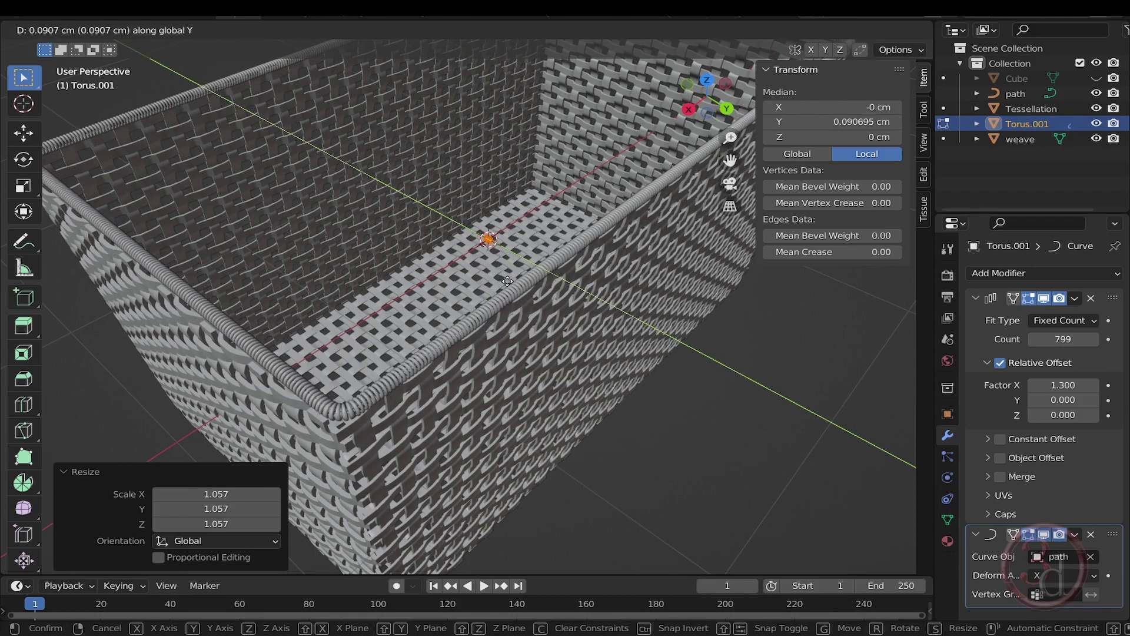
{"action": "left_click", "coordinate": [507, 281]}
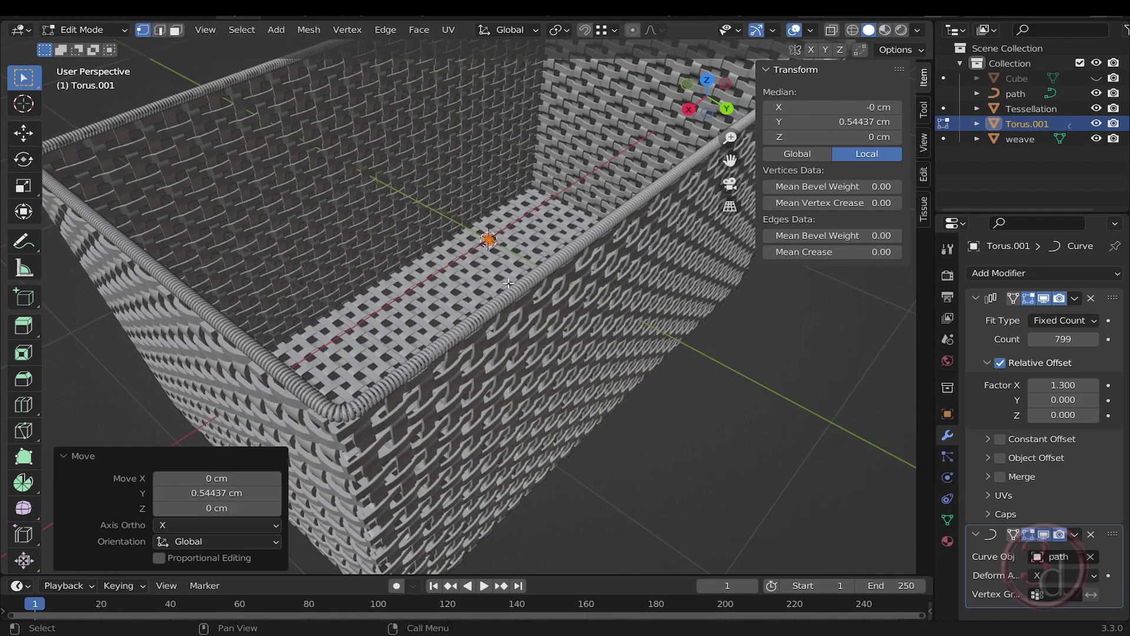
Fine-tune the torus vertices' position along the Y axis at the basket's corner and return to Object Mode
{"action": "middle_click_drag", "start_coordinate": [507, 281], "coordinate": [348, 277]}
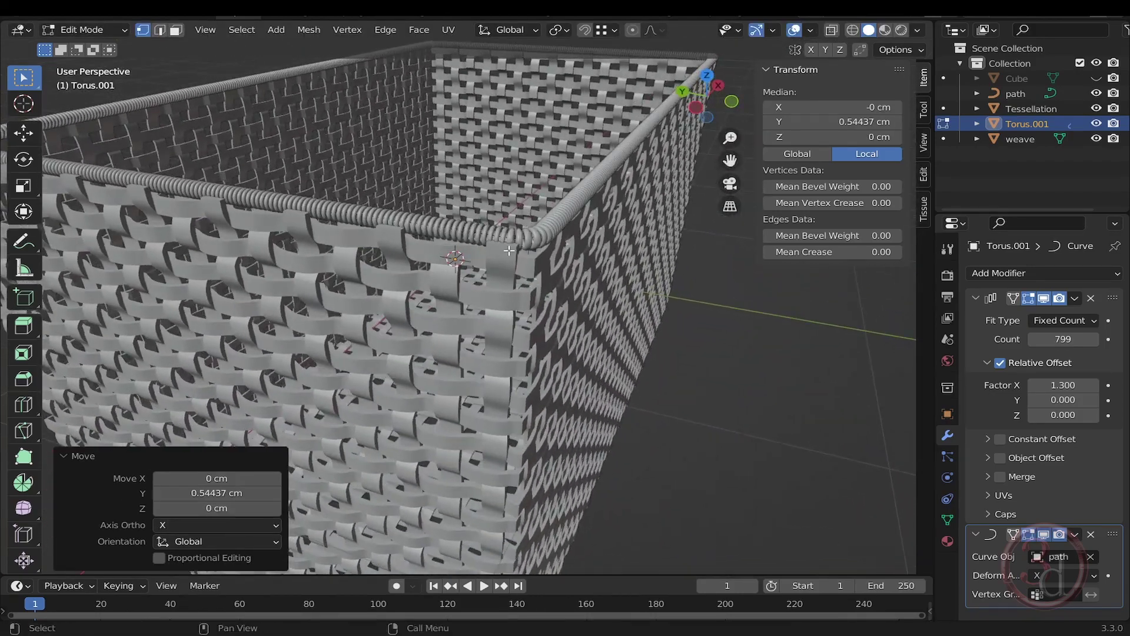
{"action": "key", "text": "g"}
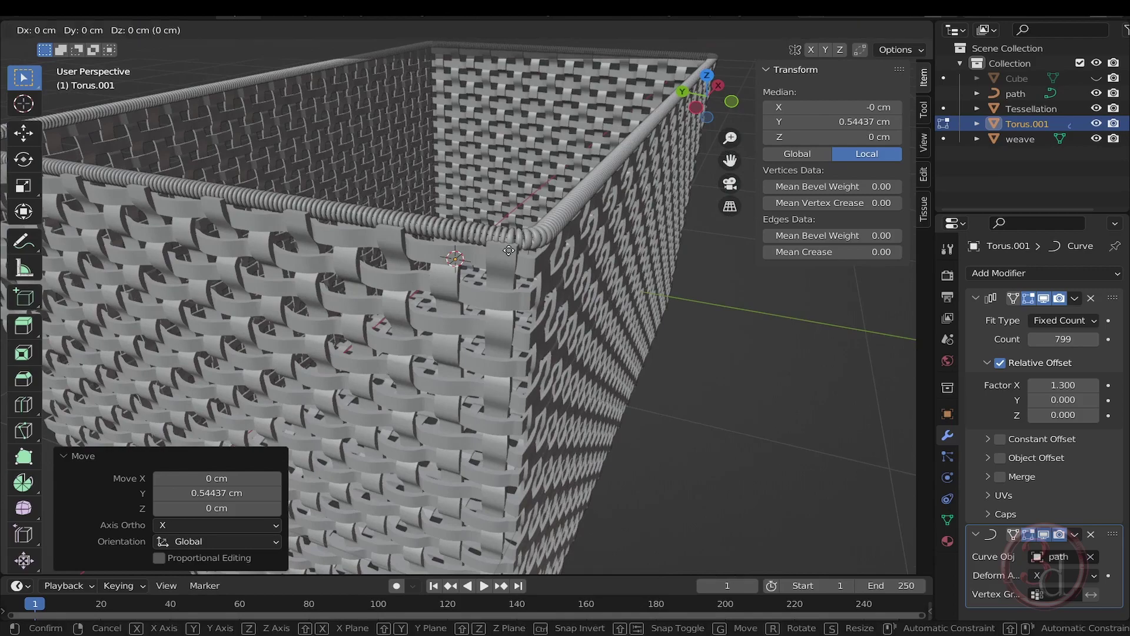
{"action": "key", "text": "y"}
{"action": "key", "text": "Return"}
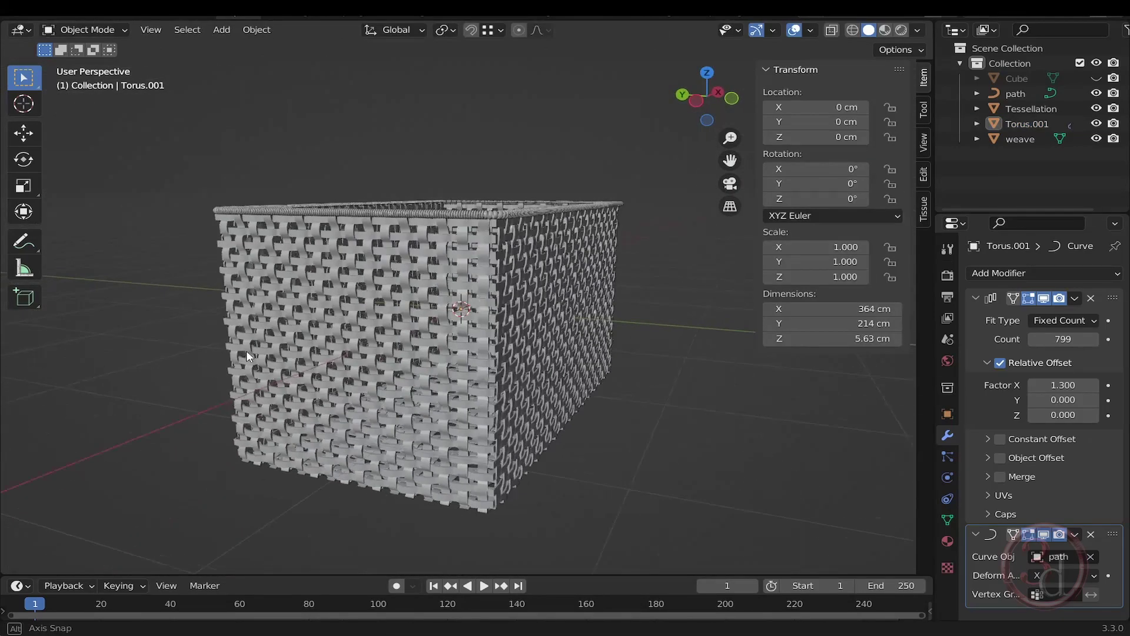
{"action": "middle_click_drag", "start_coordinate": [192, 358], "coordinate": [475, 415]}
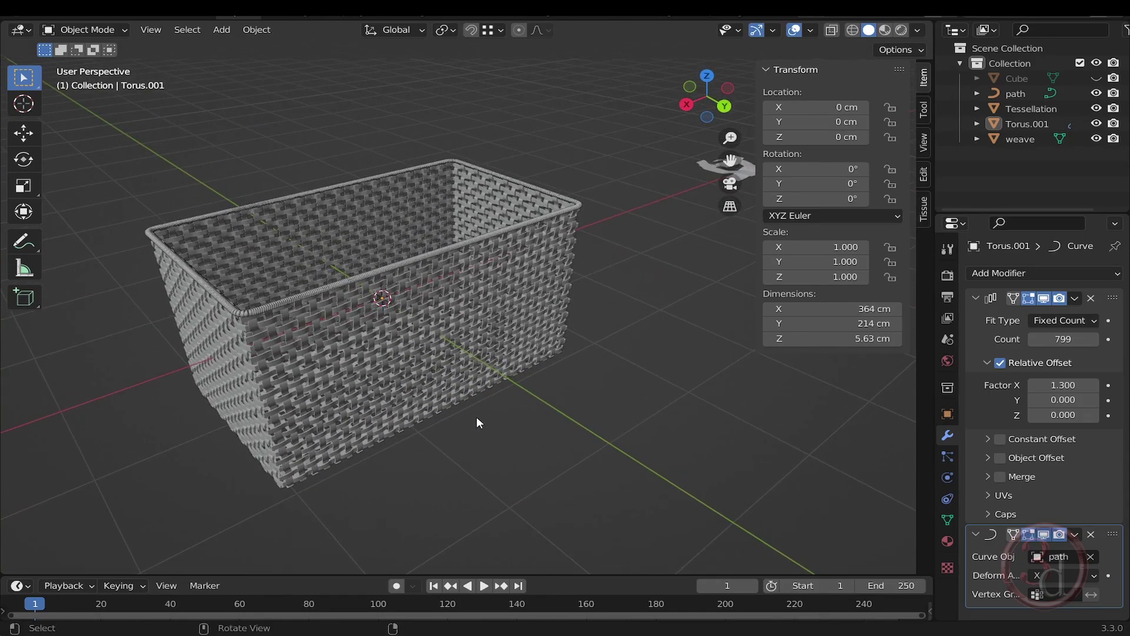